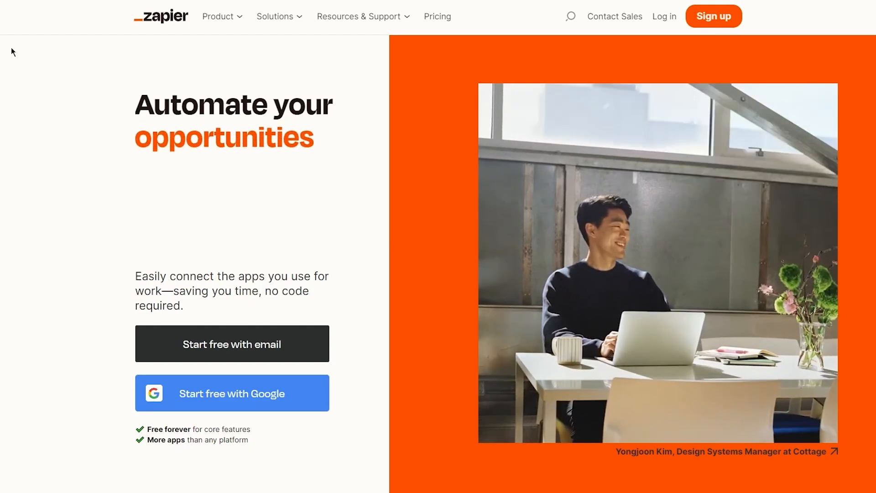
- Open Product > How it works and scroll through its editor, Zap-building and security sections
left_click(220, 16)
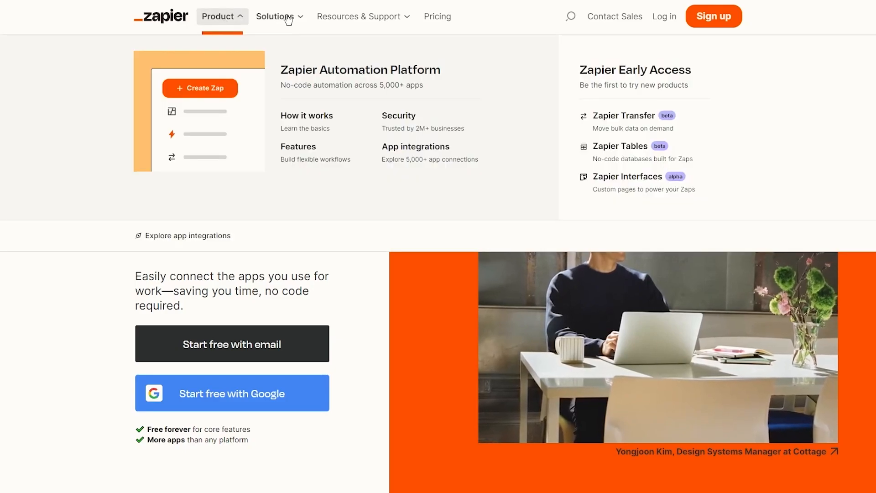
left_click(314, 112)
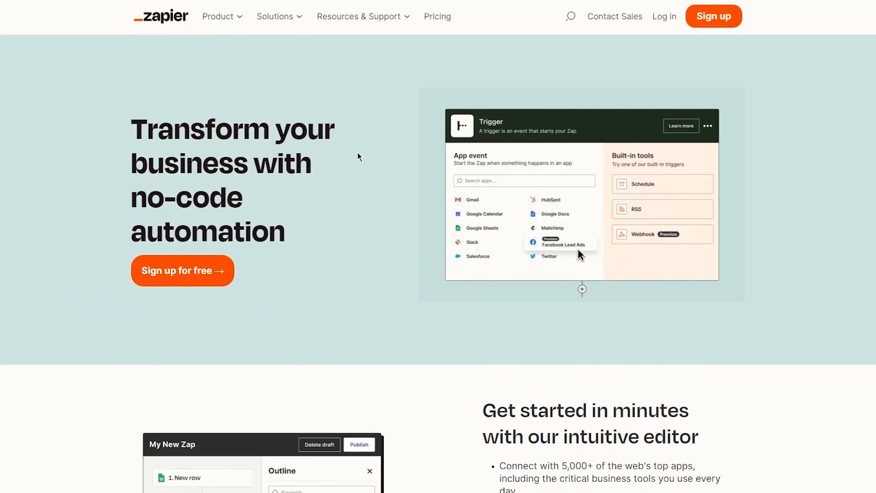
scroll(357, 157, "down", 5)
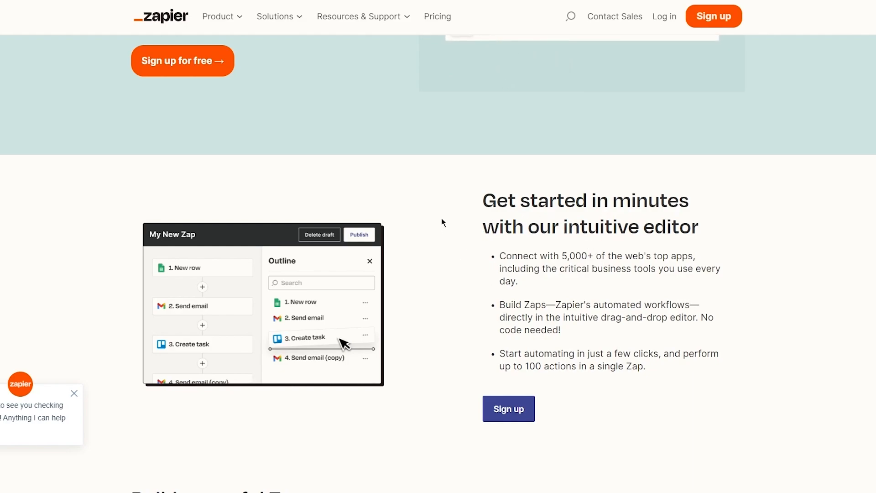
scroll(442, 219, "down", 1)
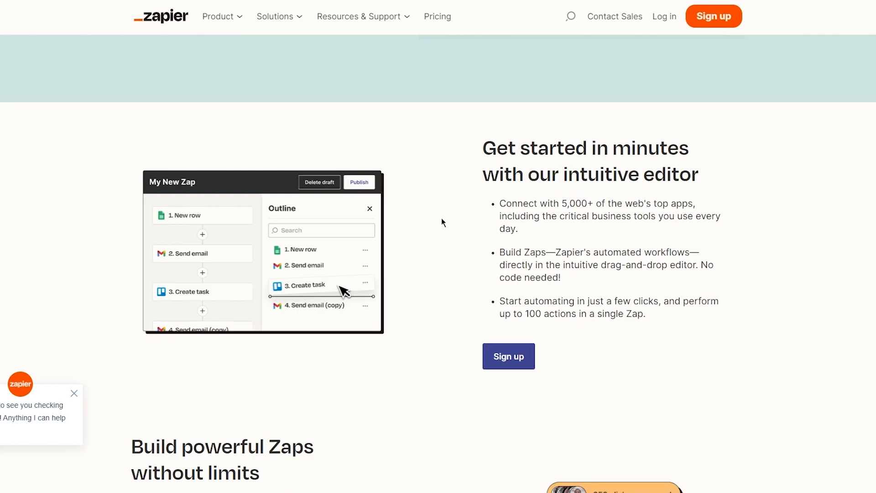
scroll(442, 221, "down", 3)
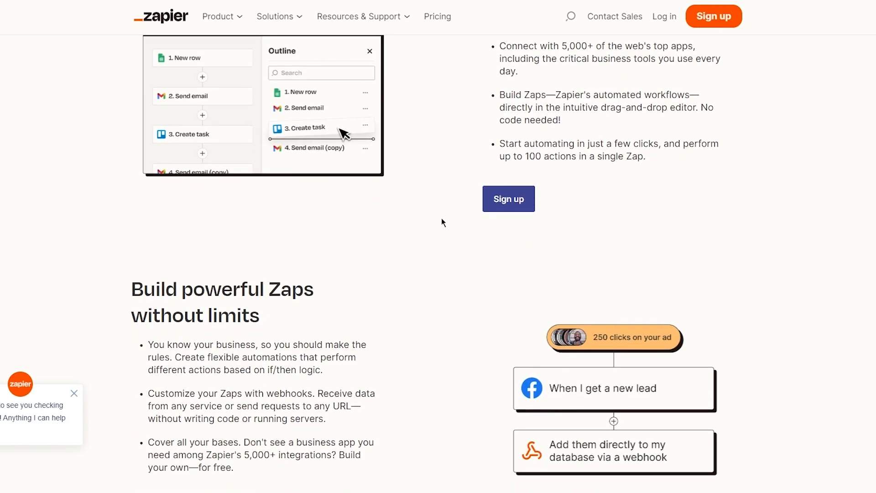
scroll(442, 219, "down", 2)
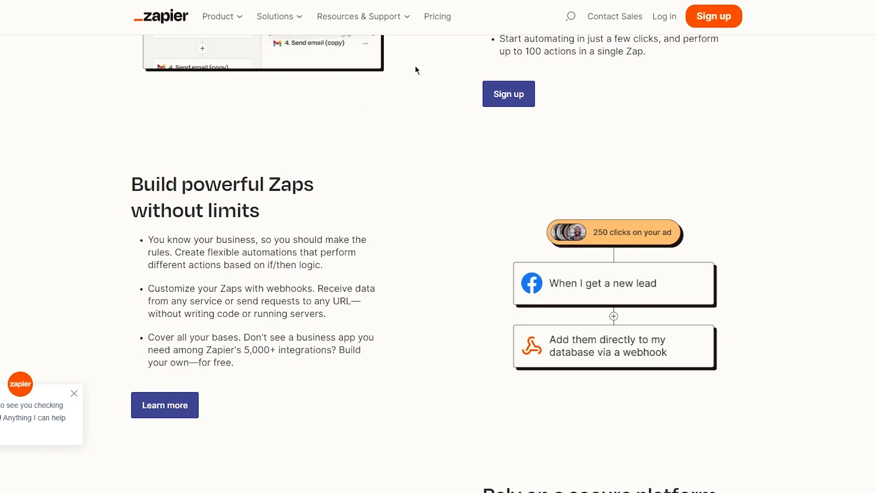
scroll(529, 199, "down", 5)
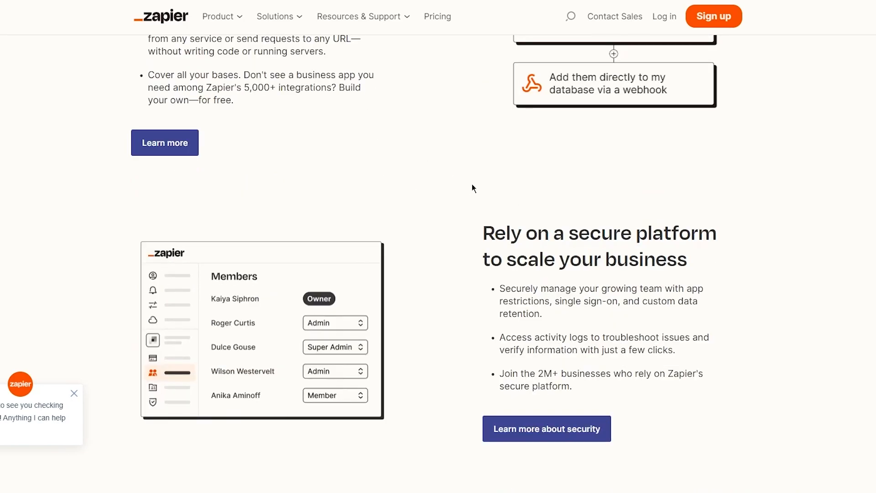
scroll(471, 185, "down", 2)
left_click_drag(455, 117, 723, 192)
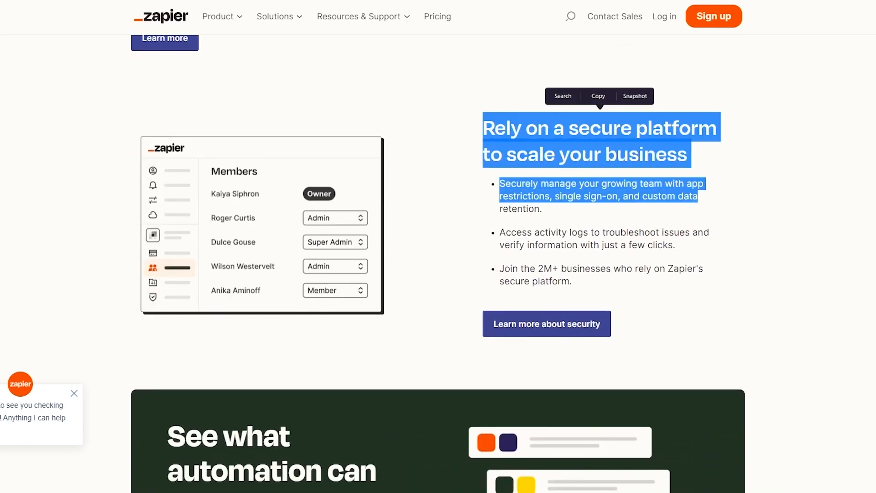
scroll(776, 185, "up", 15)
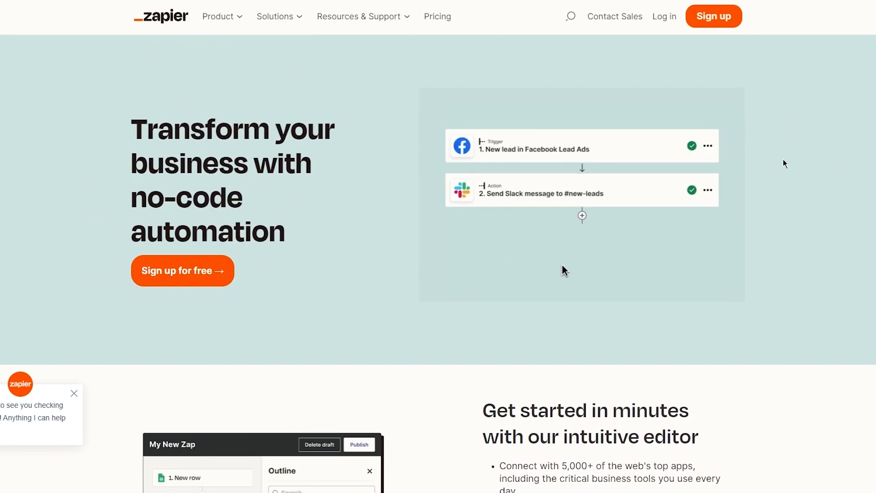
- Open the Sign up form, close the Google account card, then open a new browser tab
left_click(717, 19)
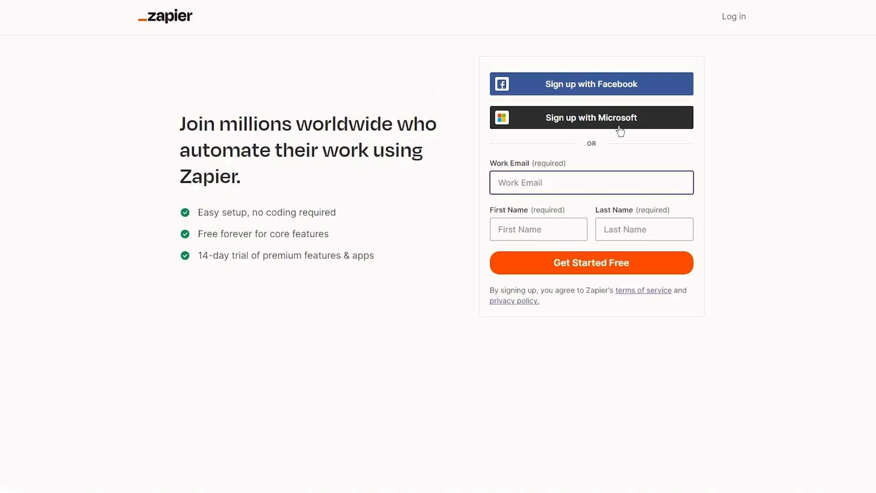
left_click_drag(208, 115, 452, 194)
left_click(452, 193)
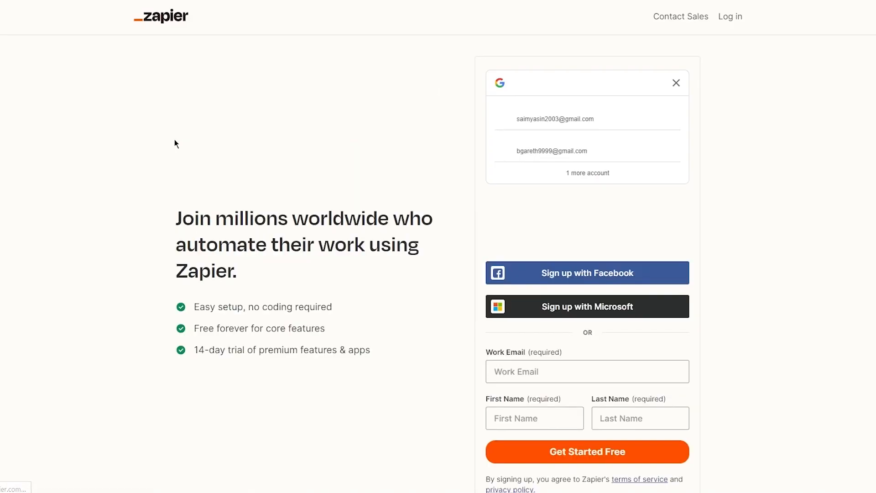
left_click(680, 83)
left_click(575, 210)
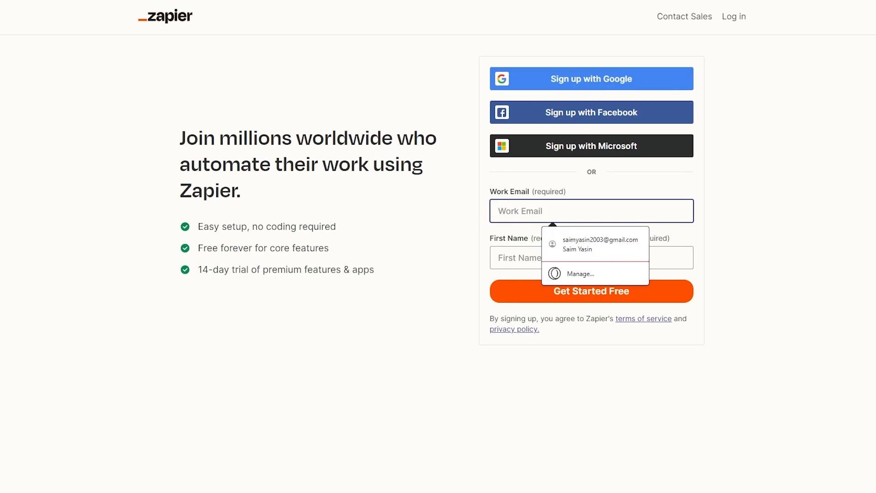
key("ctrl+t")
- Go to temp-mail.org and copy the generated disposable email address
type("temp")
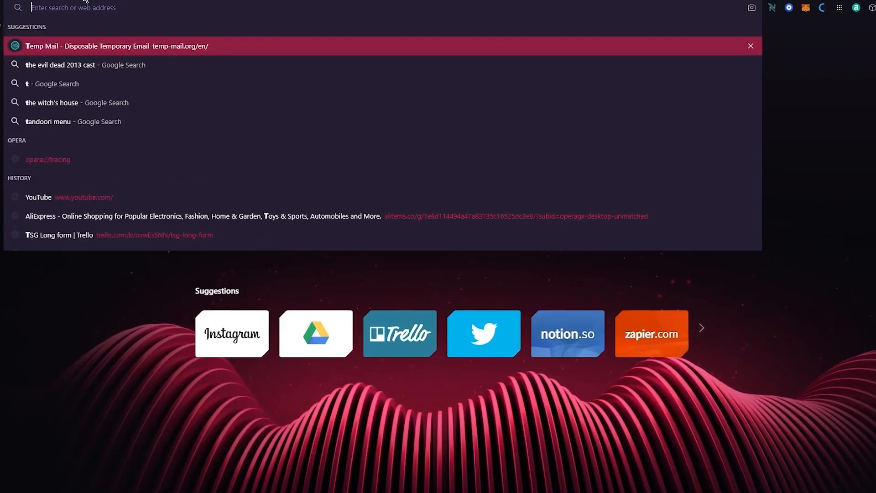
key("Return")
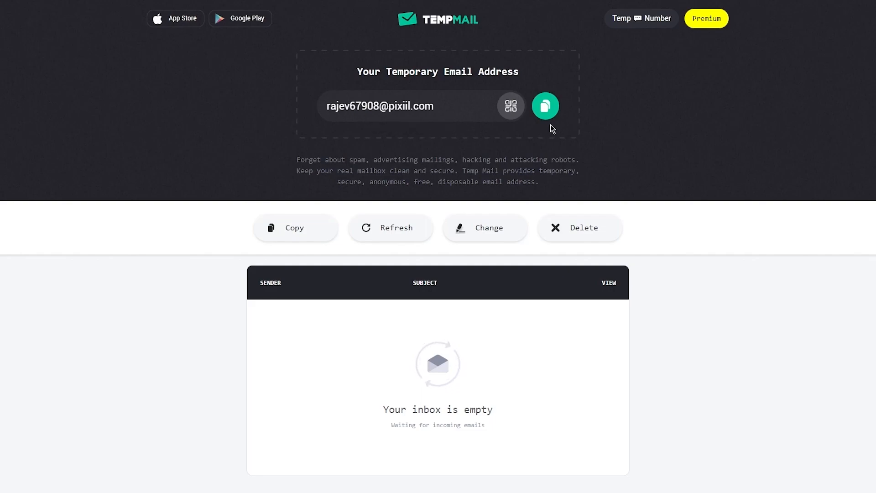
left_click(546, 106)
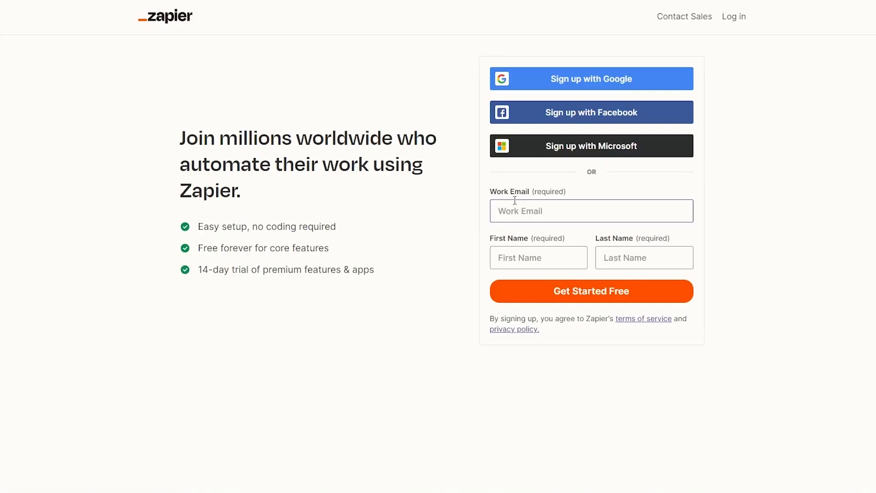
- Paste the temporary email, fill in first and last name from a saved entry, and submit
left_click(515, 200)
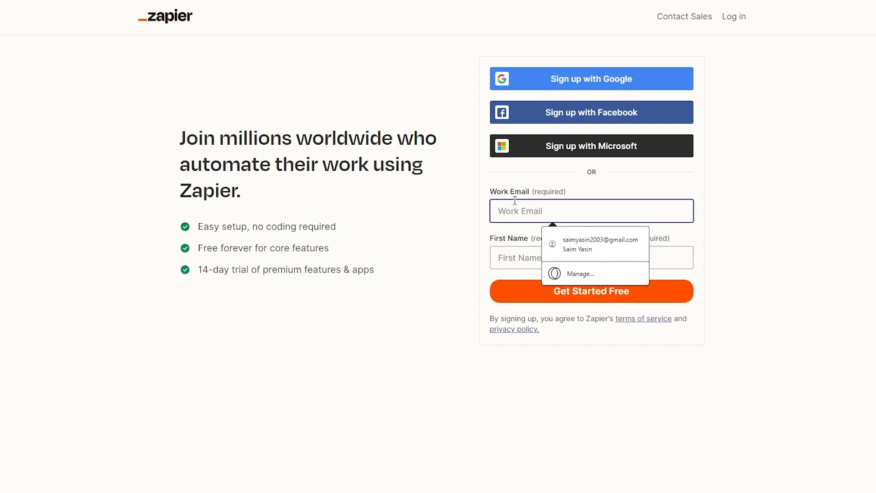
key("ctrl+v")
left_click(524, 256)
left_click(559, 321)
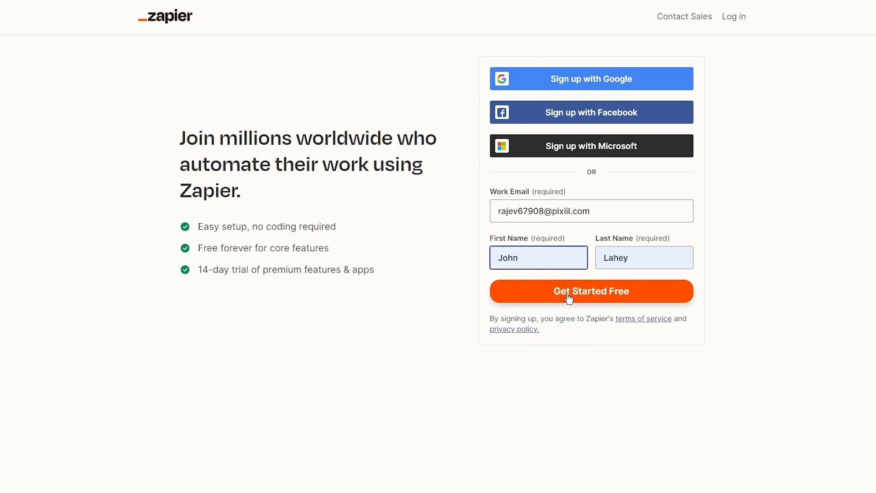
left_click(568, 295)
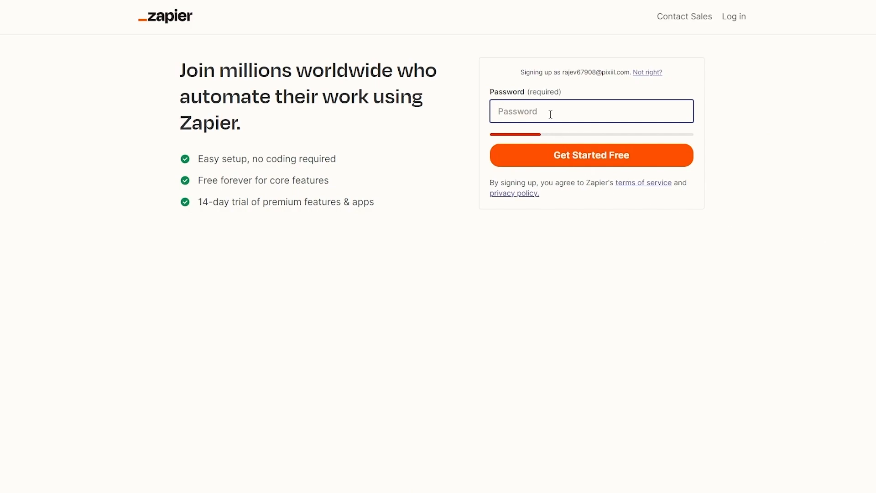
- Enter a password and retry it after it fails the password requirements
type("•••••••")
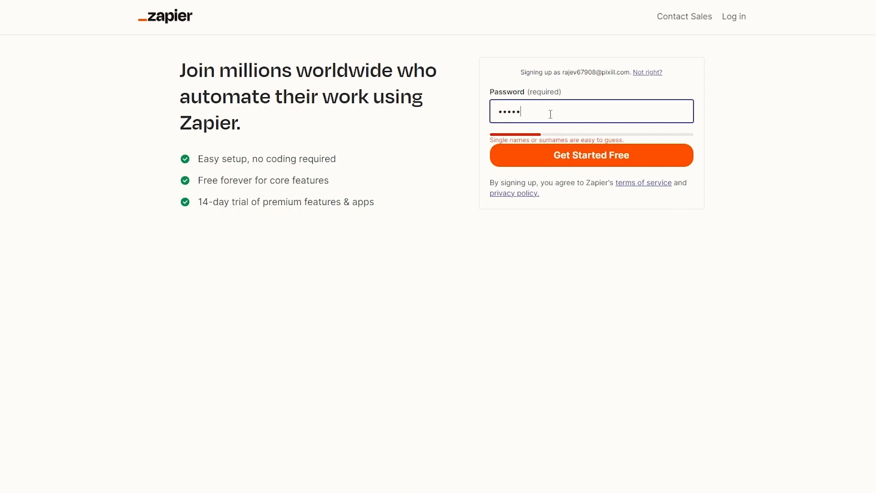
type("••")
key("Return")
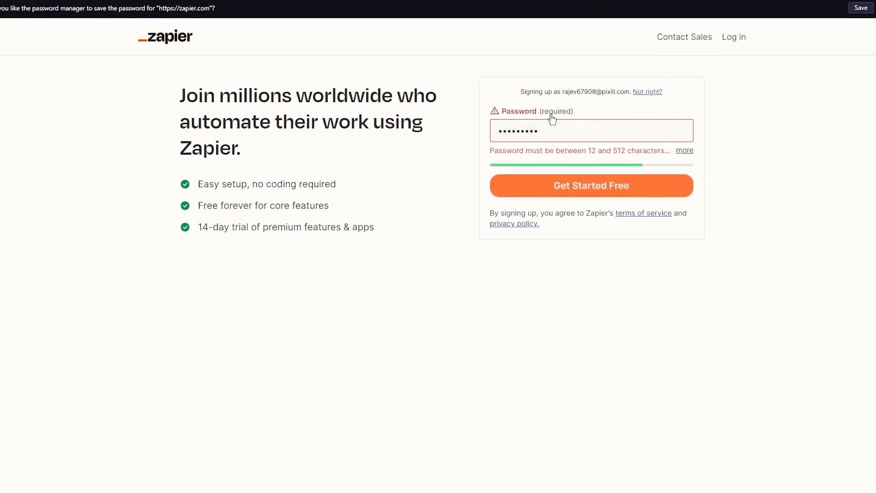
left_click_drag(520, 126, 448, 124)
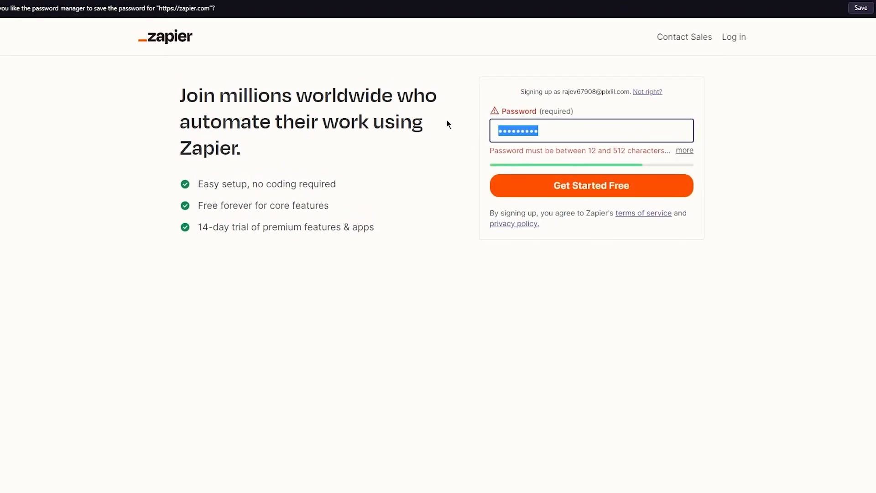
type("••••••")
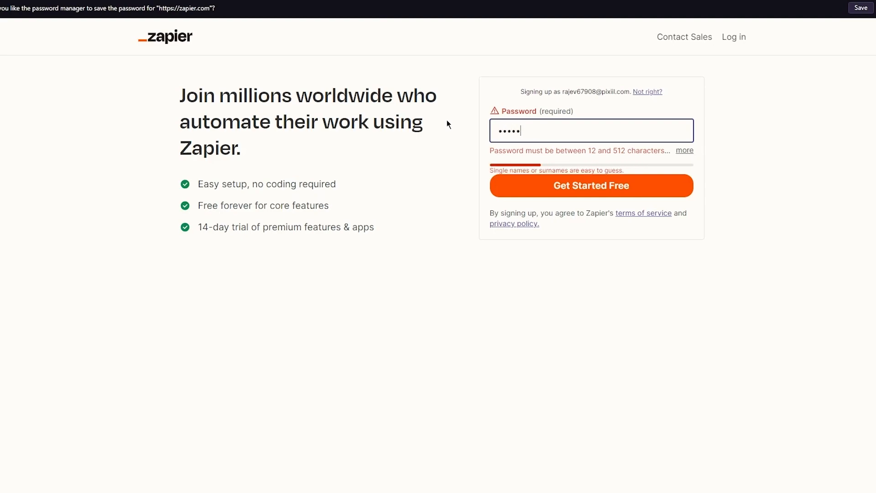
type("••••")
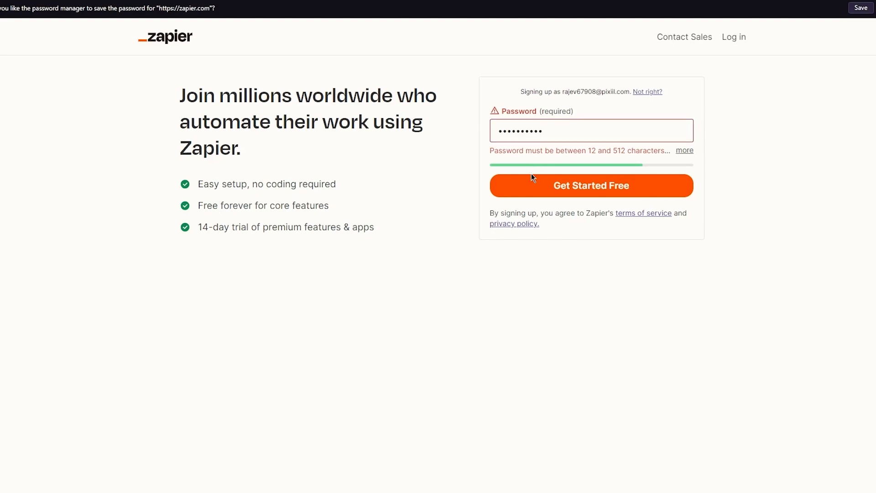
left_click(534, 188)
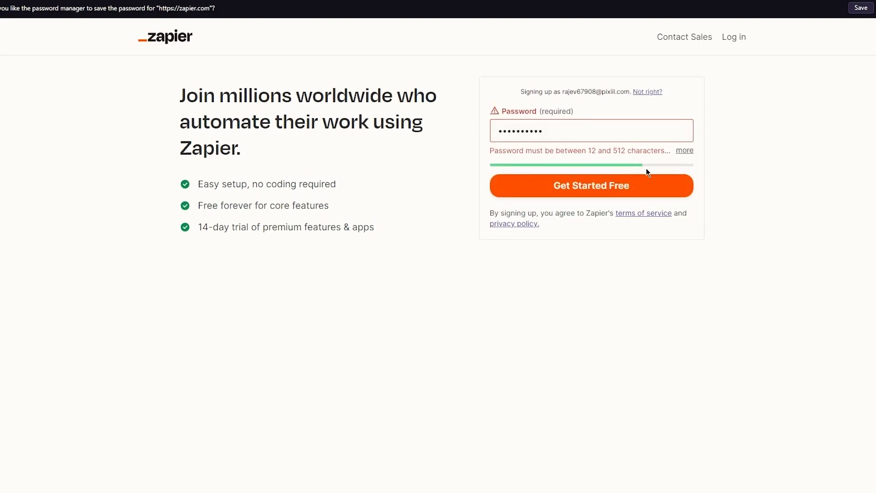
left_click(684, 150)
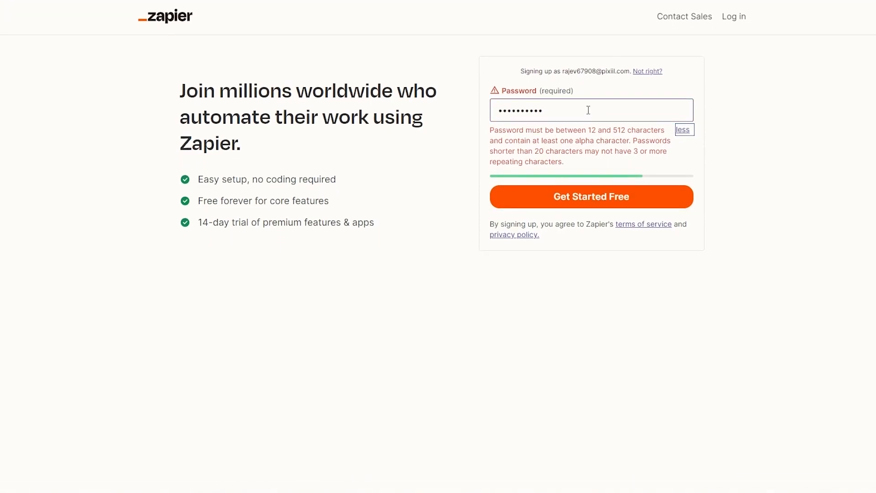
left_click_drag(588, 110, 433, 115)
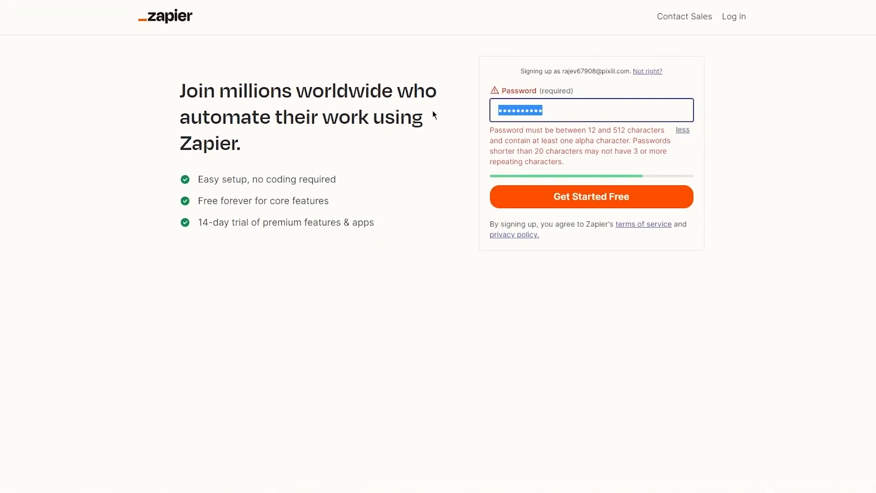
type("••••")
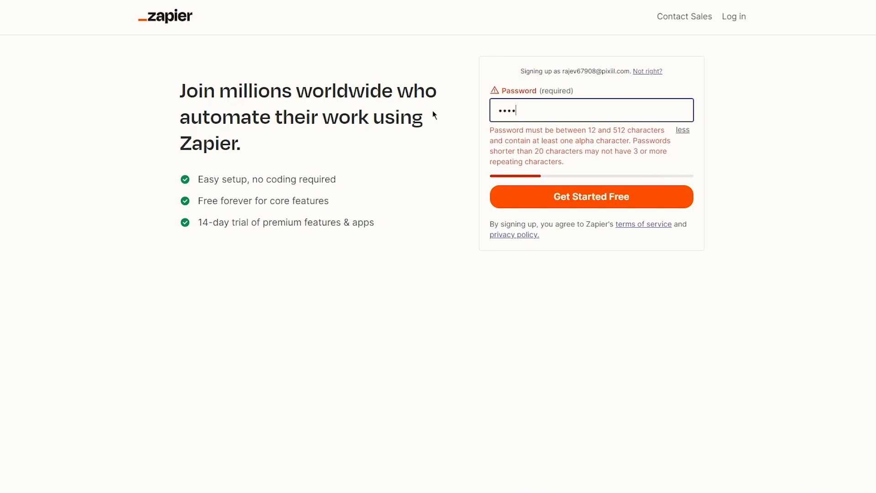
type("•")
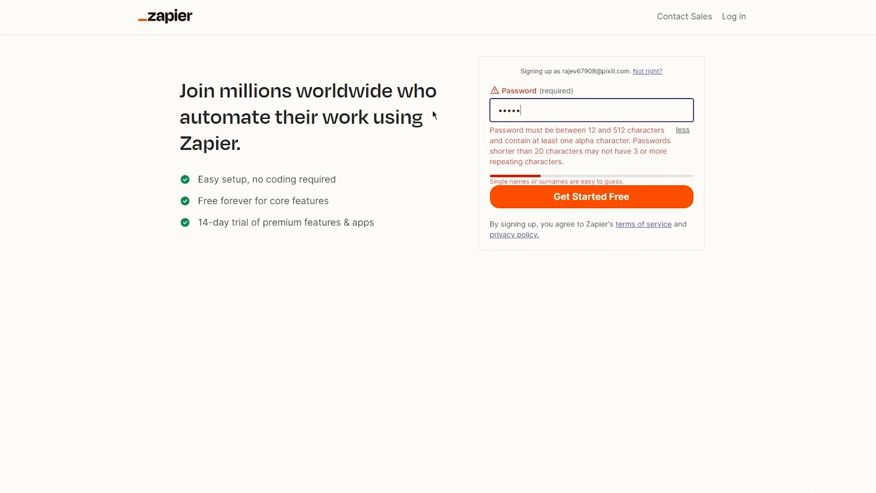
type("•••••")
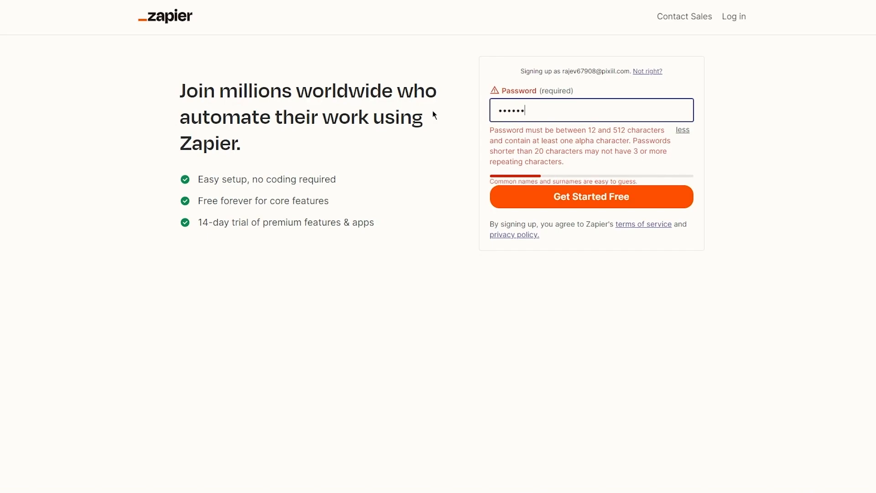
left_click(549, 203)
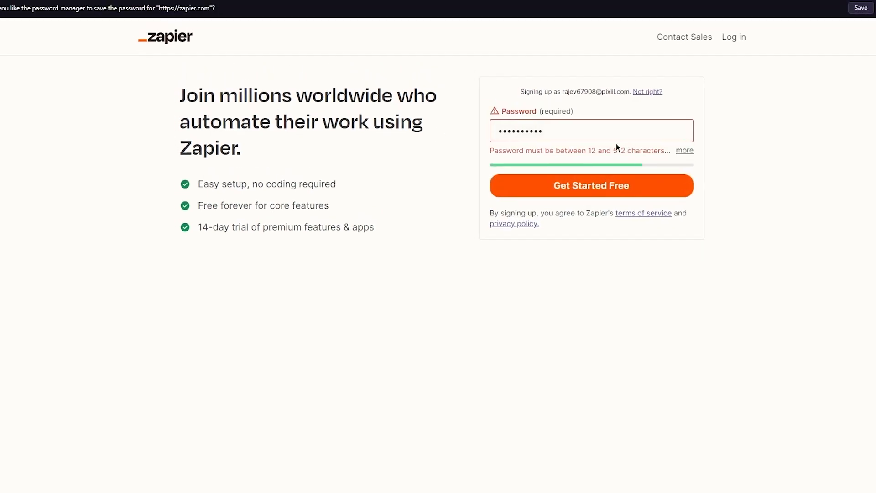
- Replace it with a password of at least 12 characters and create the account
left_click(685, 150)
left_click(683, 132)
left_click_drag(649, 111, 446, 97)
type("•••••••••••••")
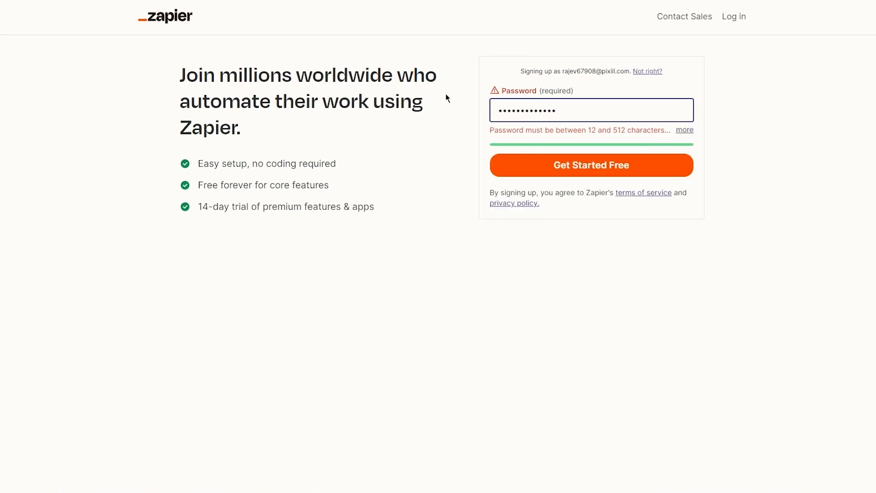
key("BackSpace")
key("BackSpace")
key("BackSpace")
key("BackSpace")
key("BackSpace")
key("BackSpace")
key("BackSpace")
key("BackSpace")
key("BackSpace")
key("BackSpace")
key("BackSpace")
key("BackSpace")
key("BackSpace")
type("•••••")
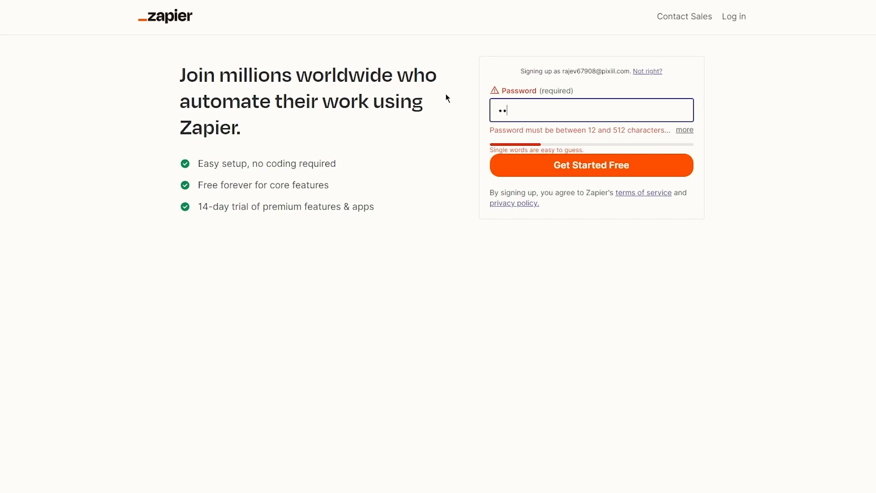
type("•••••••••")
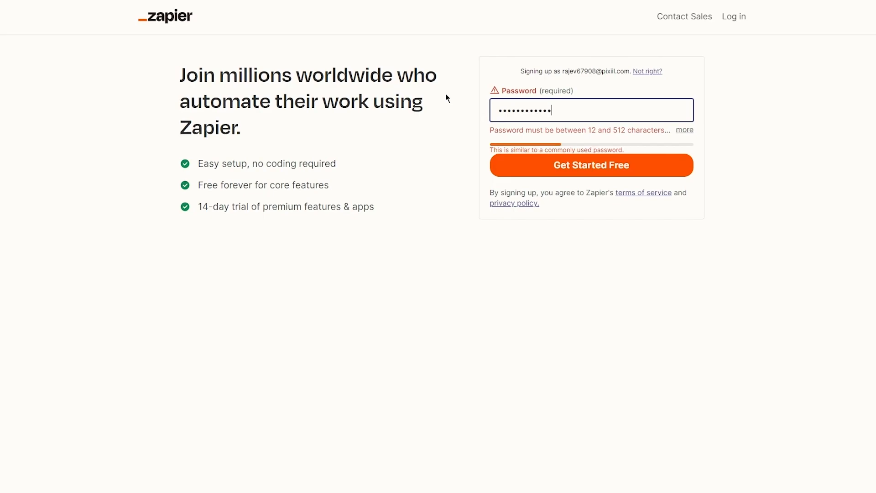
type("•••")
left_click(602, 169)
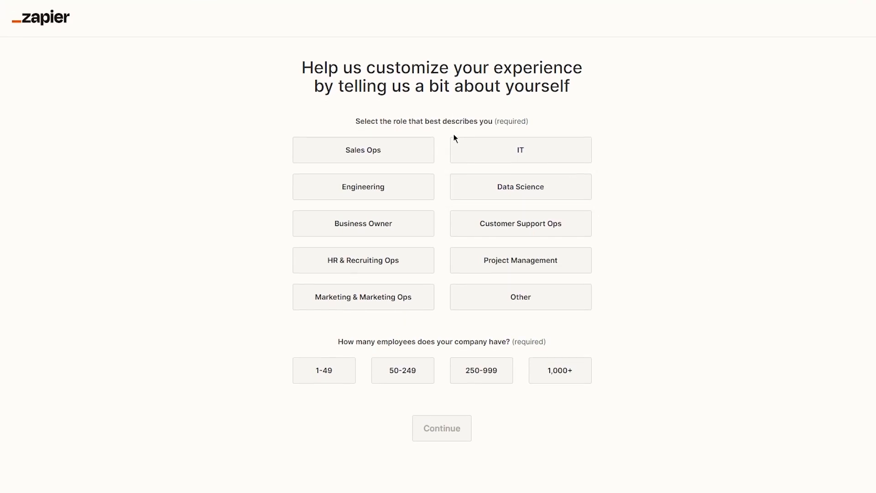
- Choose IT as the role, pick an employee count, and continue to the app question
left_click_drag(343, 112, 632, 127)
left_click(631, 129)
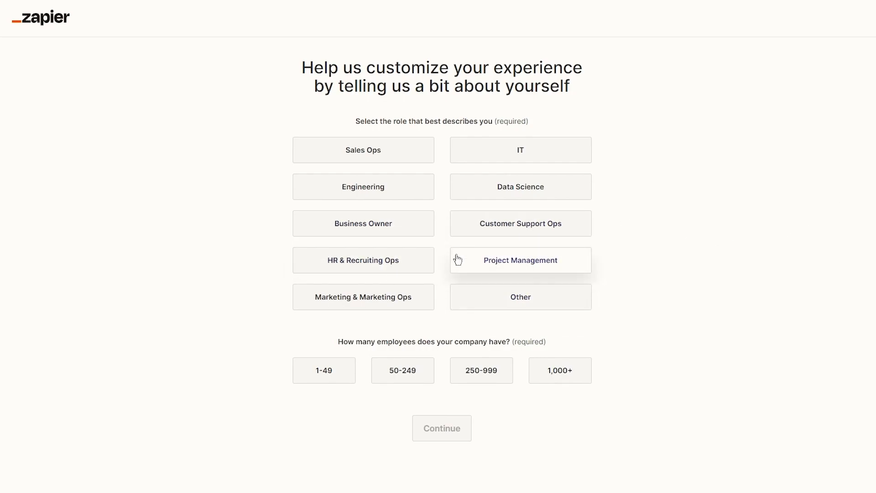
left_click(493, 151)
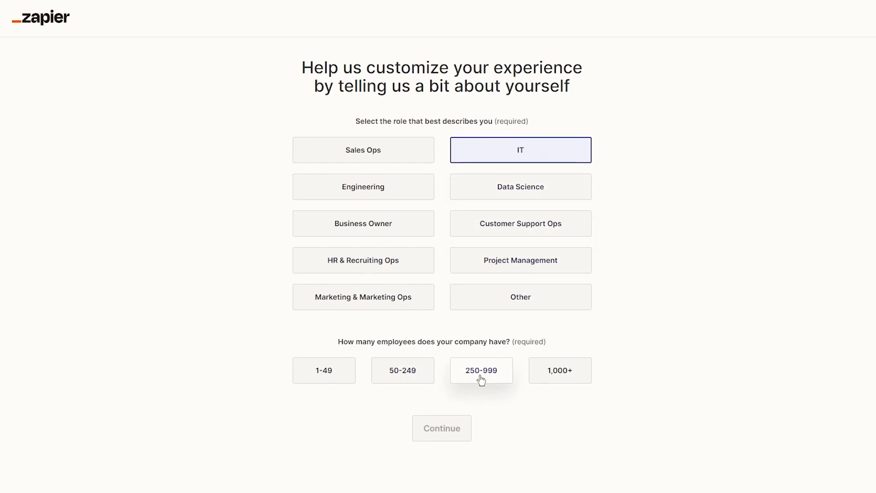
left_click(350, 372)
left_click(447, 423)
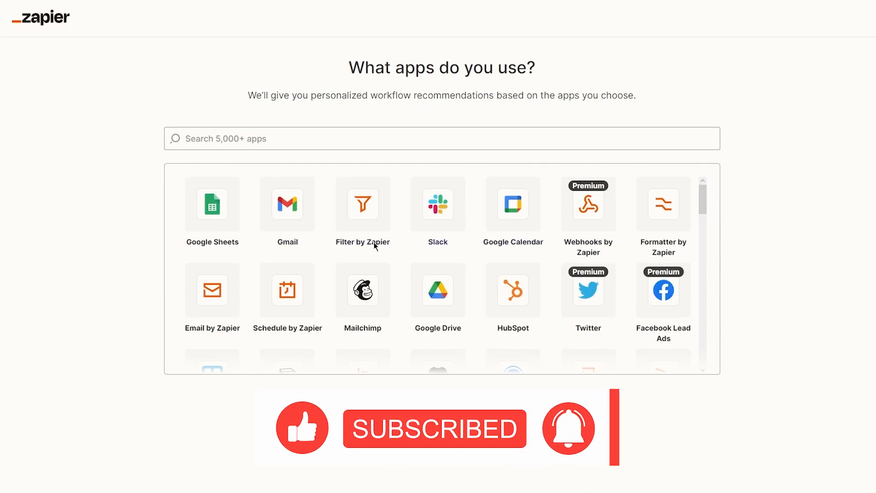
- Skip choosing favourite apps in the app grid to finish onboarding
scroll(477, 314, "down", 15)
scroll(483, 309, "up", 15)
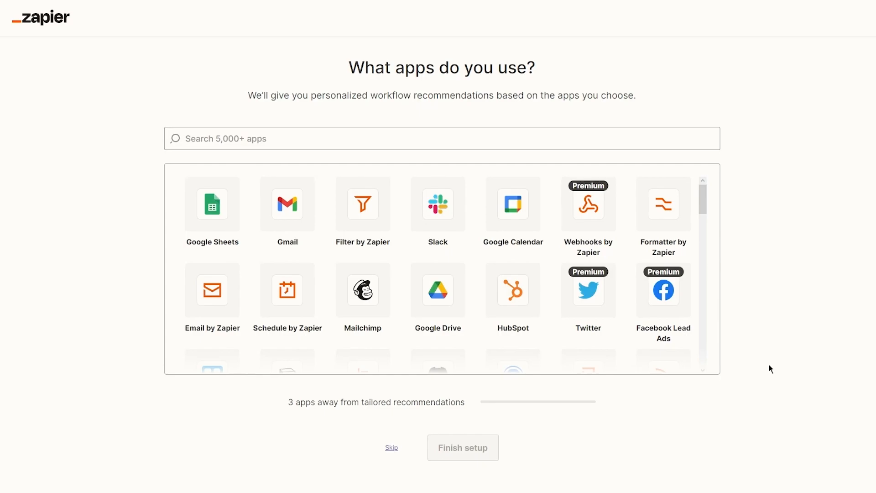
scroll(279, 241, "down", 20)
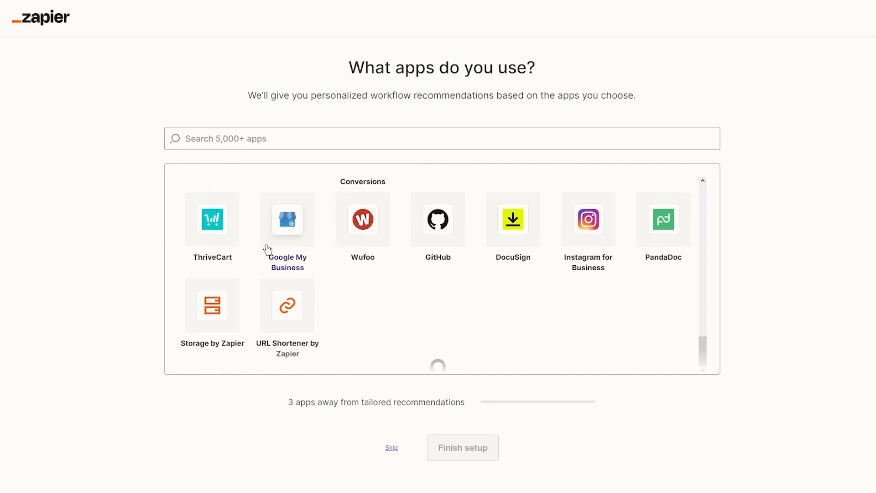
scroll(268, 249, "up", 9)
scroll(267, 249, "up", 5)
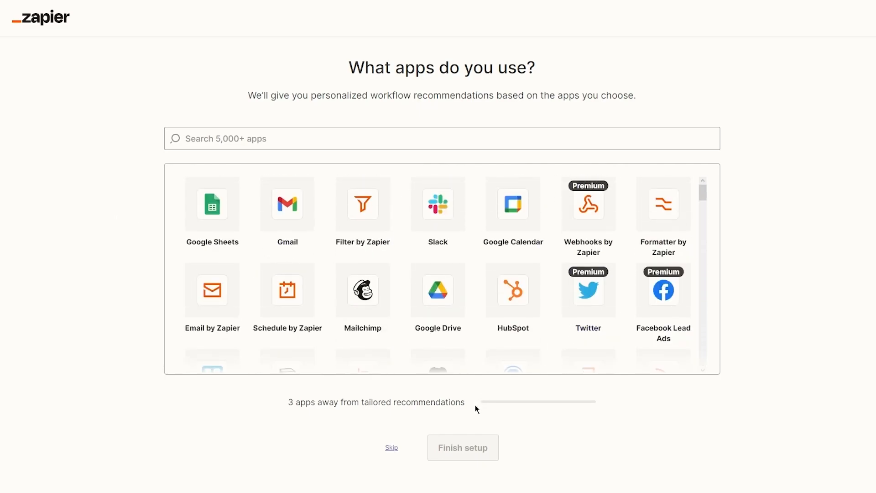
left_click(394, 447)
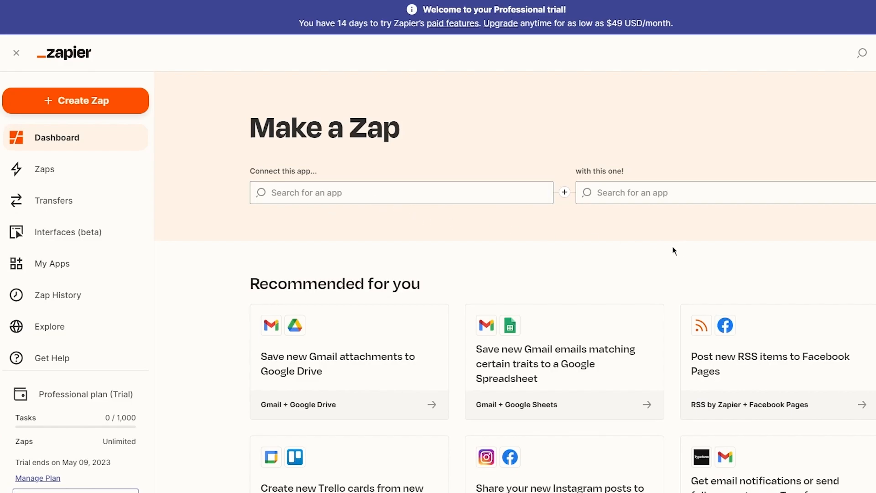
- Search 'hubspot' and 'Getrespo' to select HubSpot and GetResponse as the Zap's two apps
left_click(415, 194)
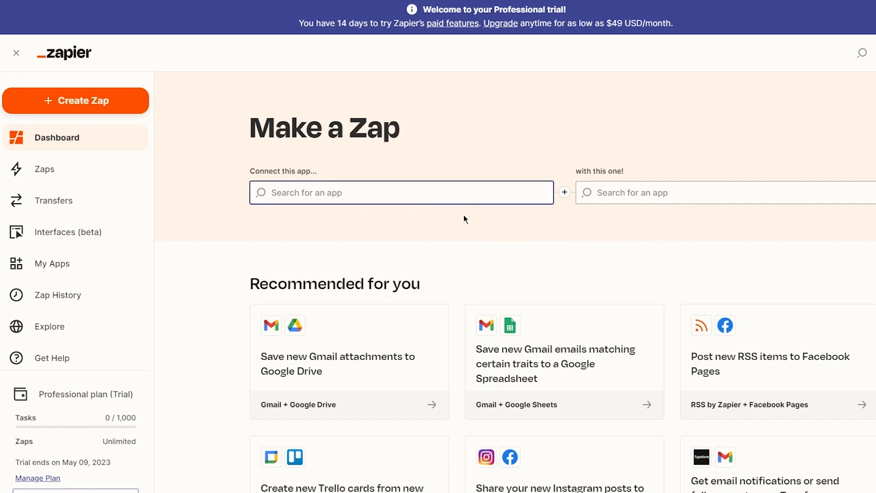
type("hubspot")
left_click(337, 226)
left_click(771, 195)
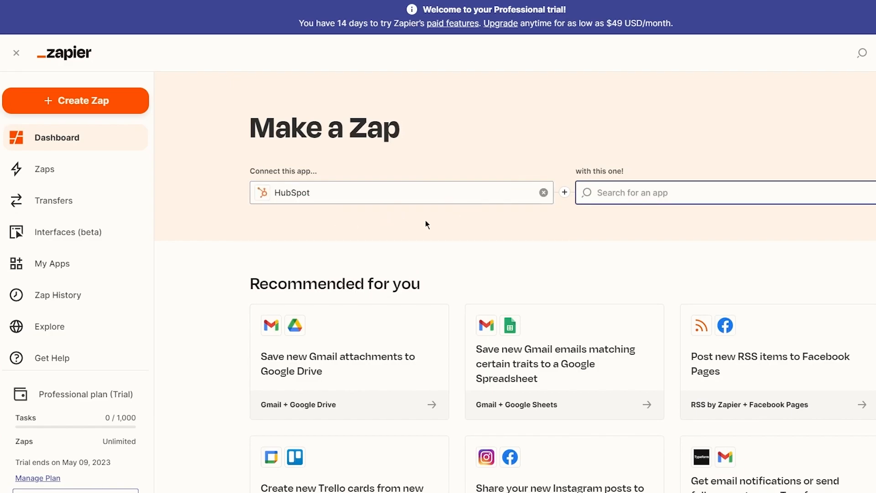
type("Getrespo")
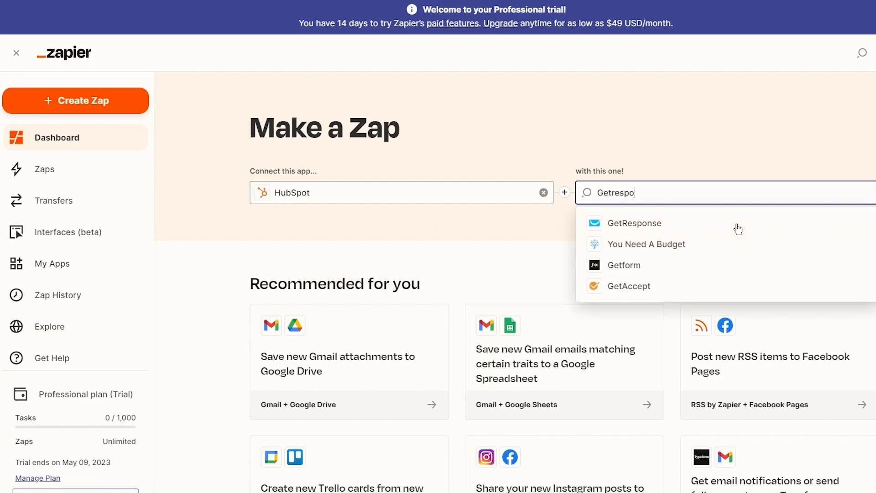
left_click(737, 226)
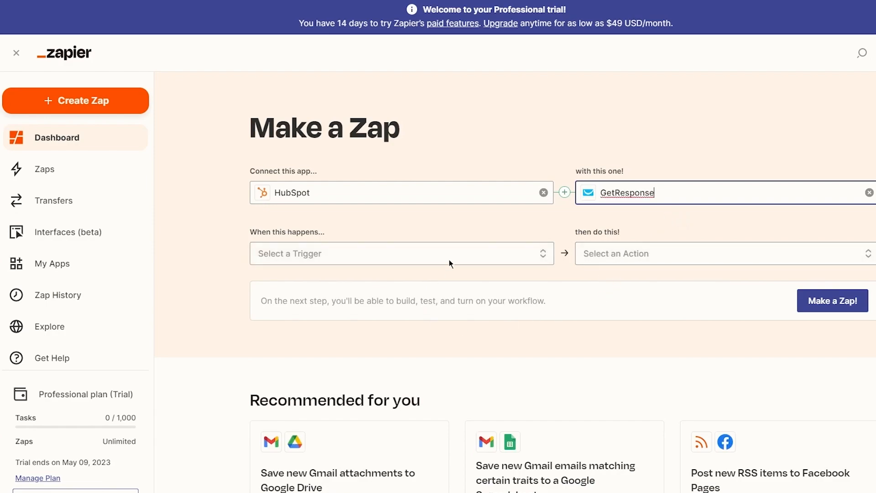
- Choose Company Recently Created or Updated as the HubSpot trigger
left_click(498, 259)
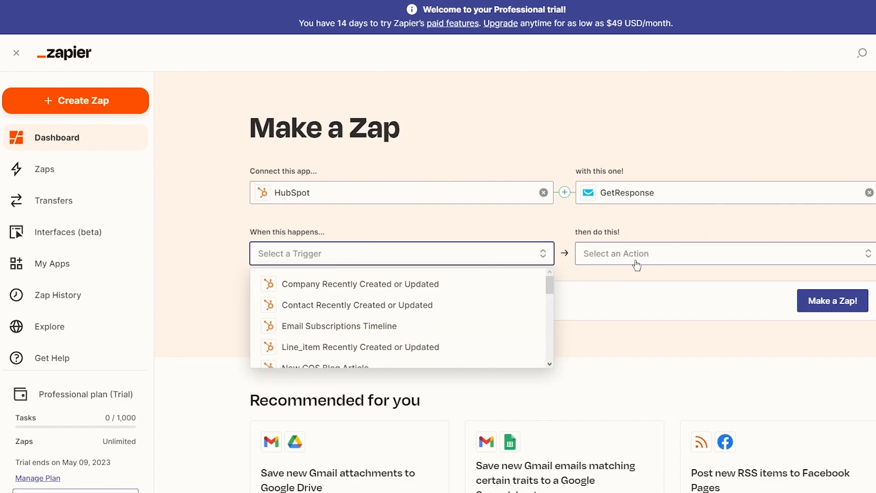
left_click(714, 257)
left_click(729, 254)
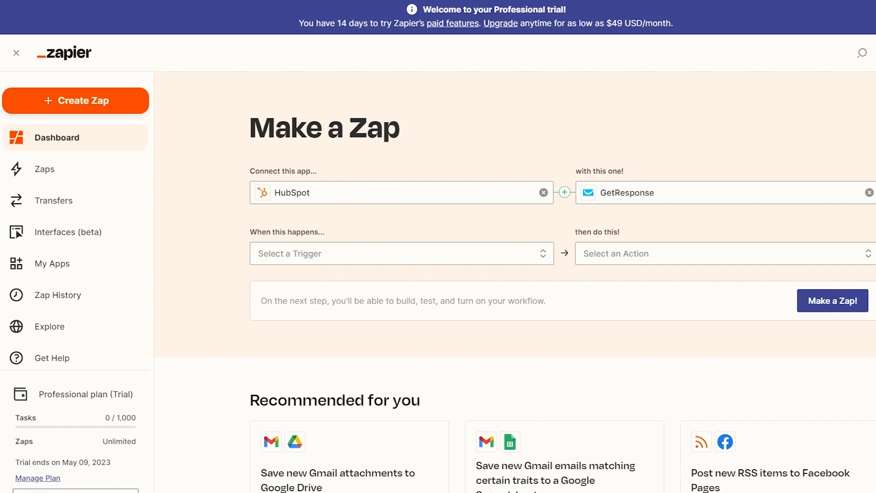
left_click(474, 254)
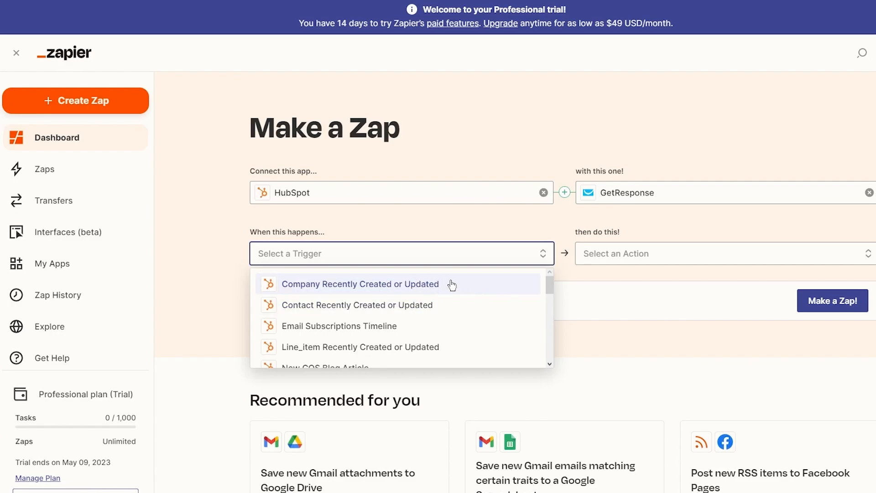
left_click(402, 254)
left_click(460, 262)
left_click(666, 347)
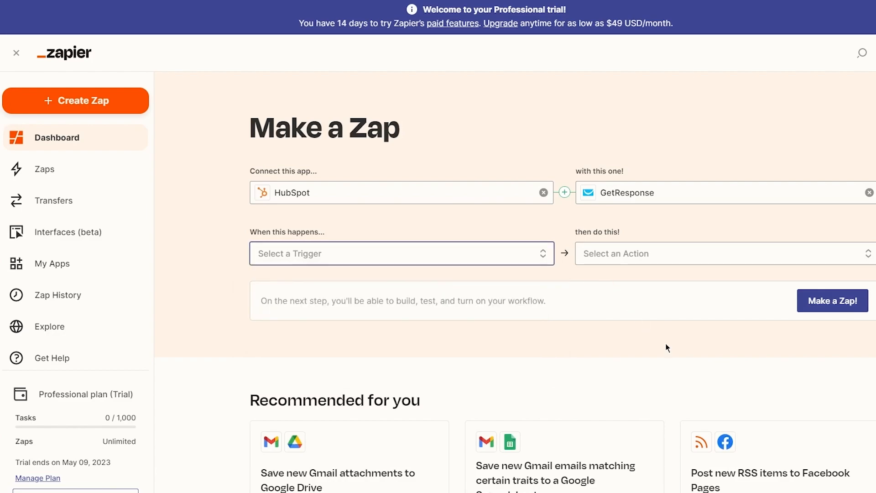
left_click(638, 260)
left_click(326, 260)
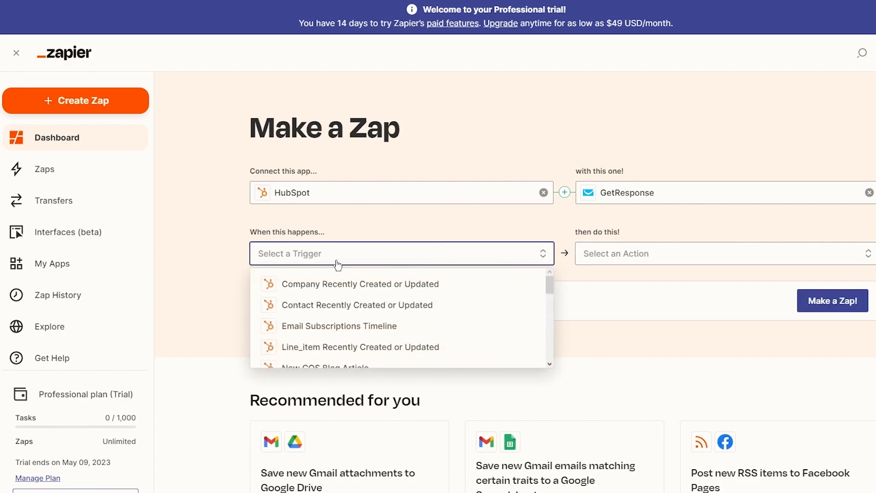
left_click(387, 283)
- Set the GetResponse action to Create or Update Contact instead of Create Newsletter
double_click(634, 269)
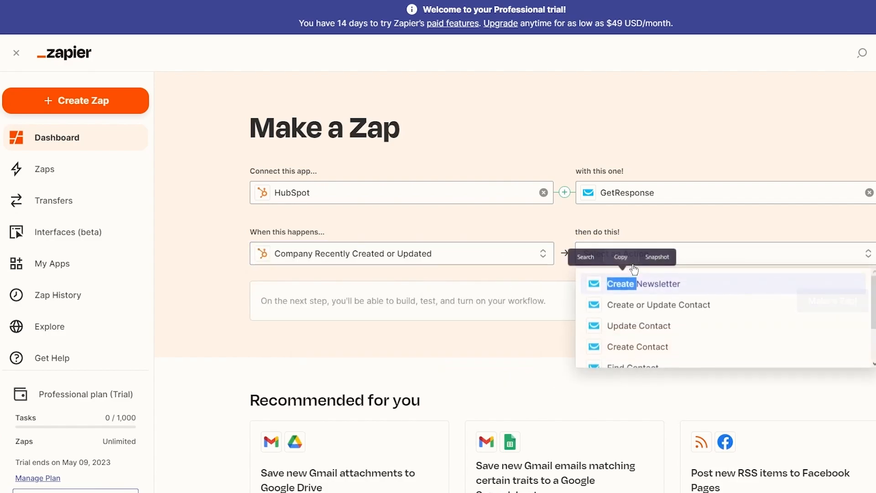
left_click(713, 264)
left_click(713, 263)
left_click(683, 267)
left_click(664, 264)
left_click(647, 285)
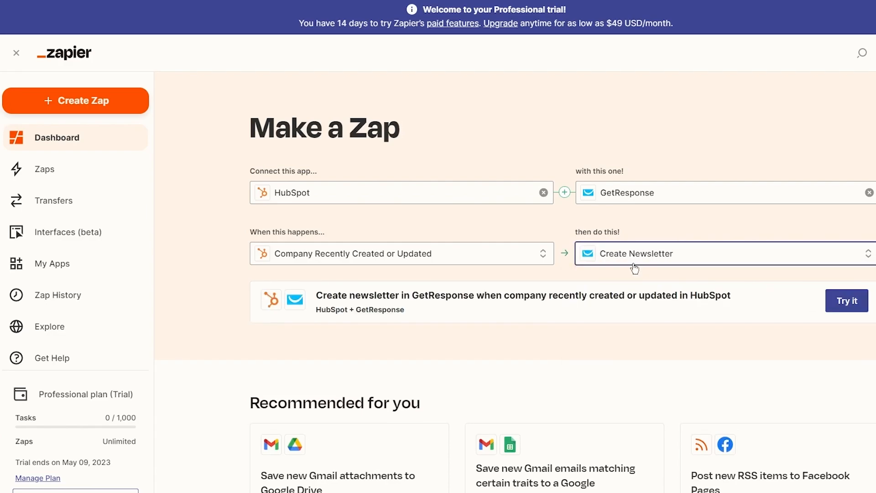
left_click(635, 268)
left_click(657, 310)
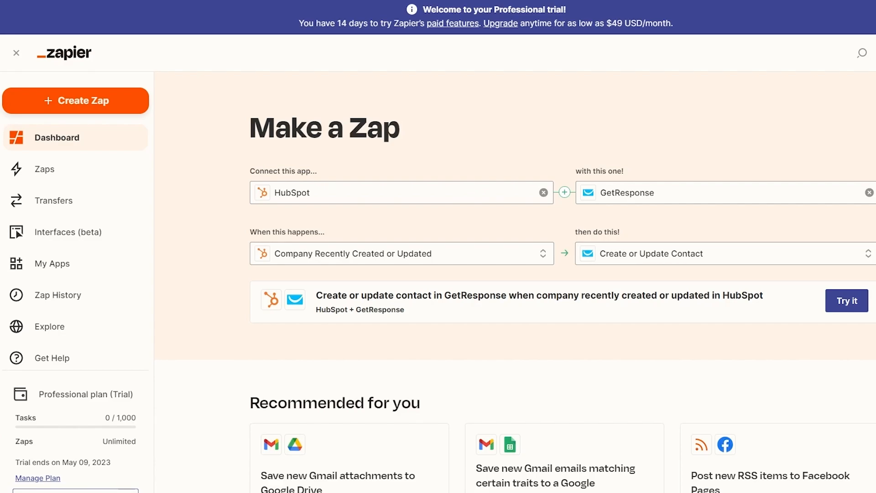
scroll(611, 251, "down", 7)
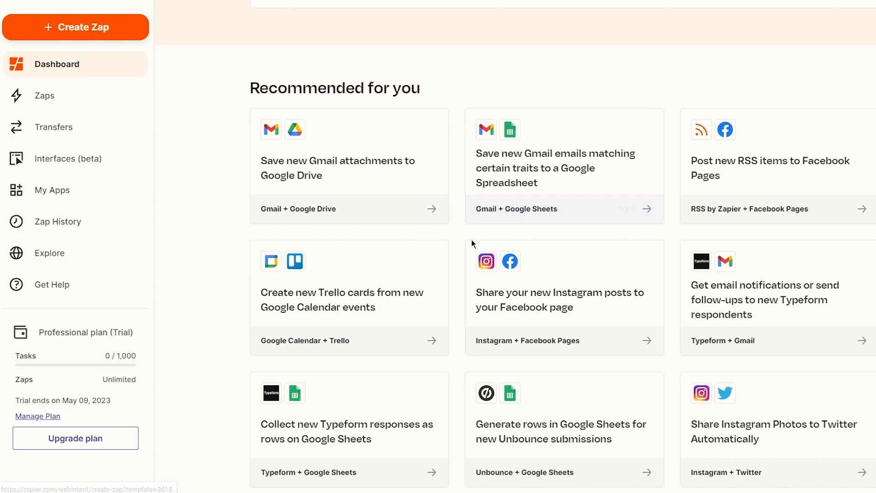
scroll(502, 246, "down", 6)
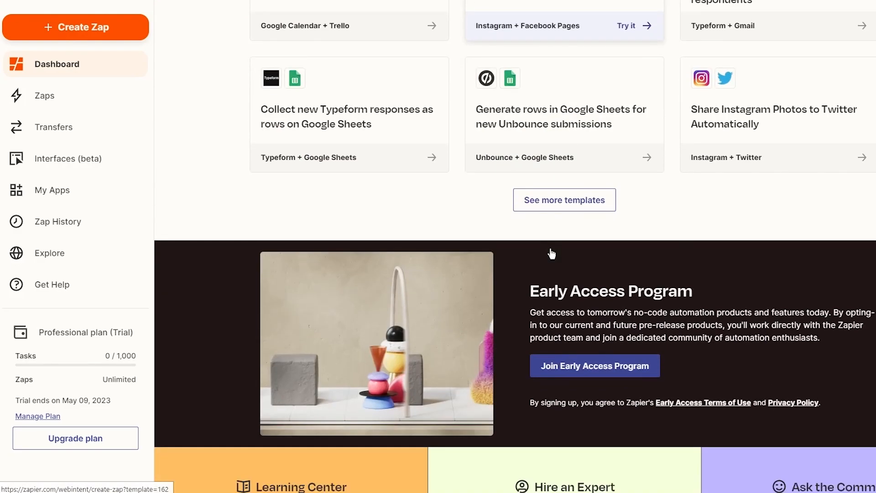
scroll(652, 231, "up", 10)
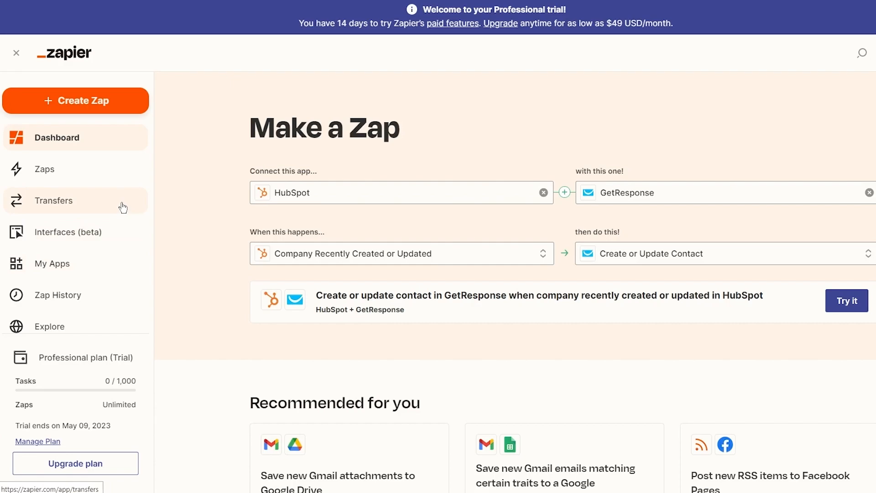
- Start a new Zap from scratch with Gmail as the trigger app
left_click(85, 103)
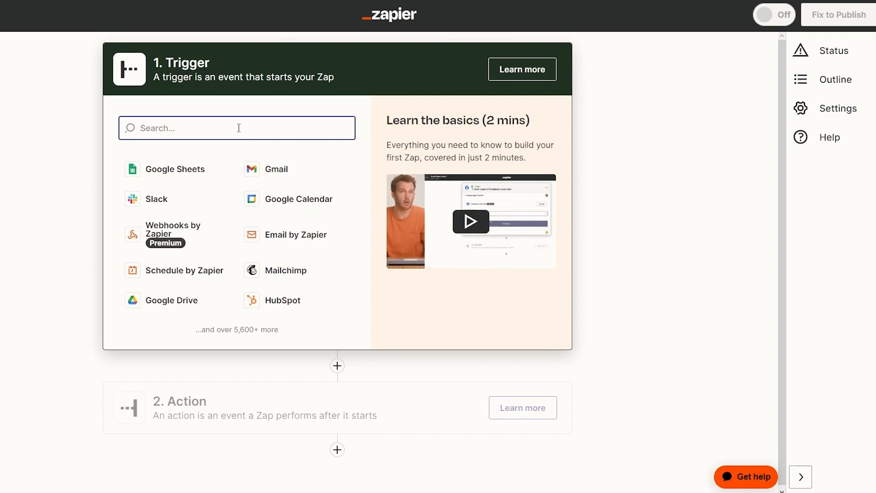
left_click(278, 177)
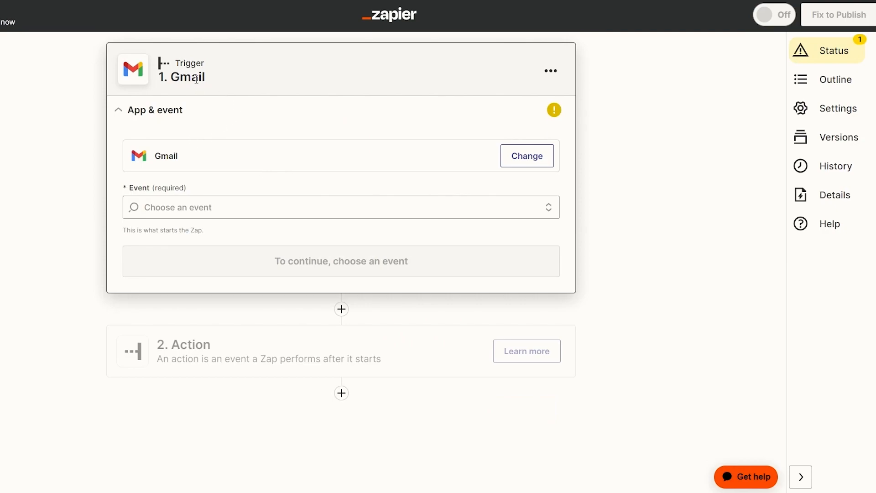
left_click_drag(163, 63, 280, 104)
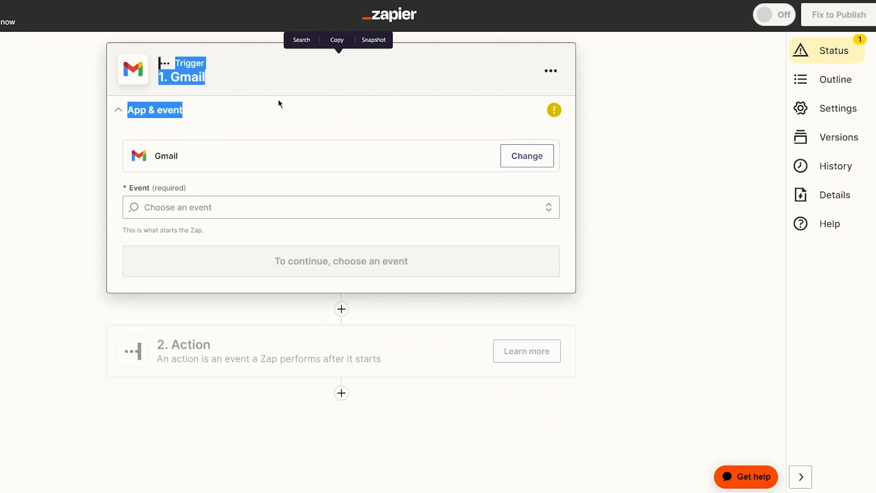
left_click(279, 103)
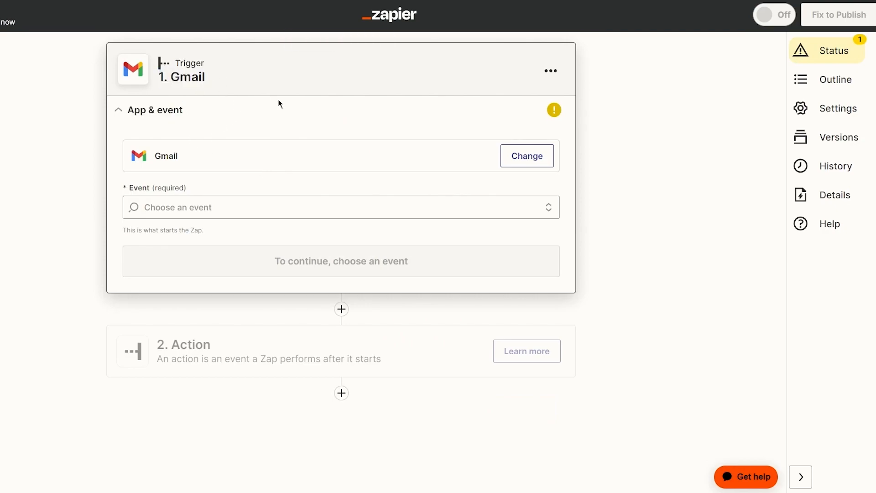
- Select New Email as the Gmail trigger event and continue to the Account section
left_click(269, 203)
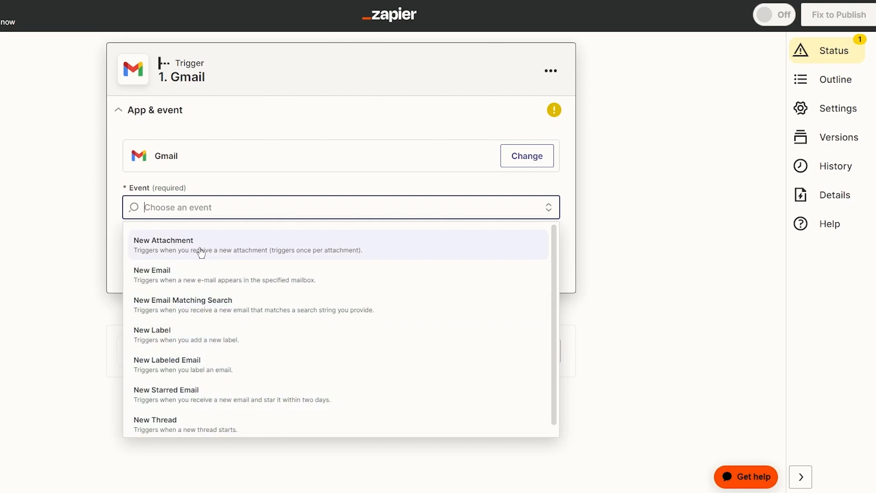
left_click(203, 276)
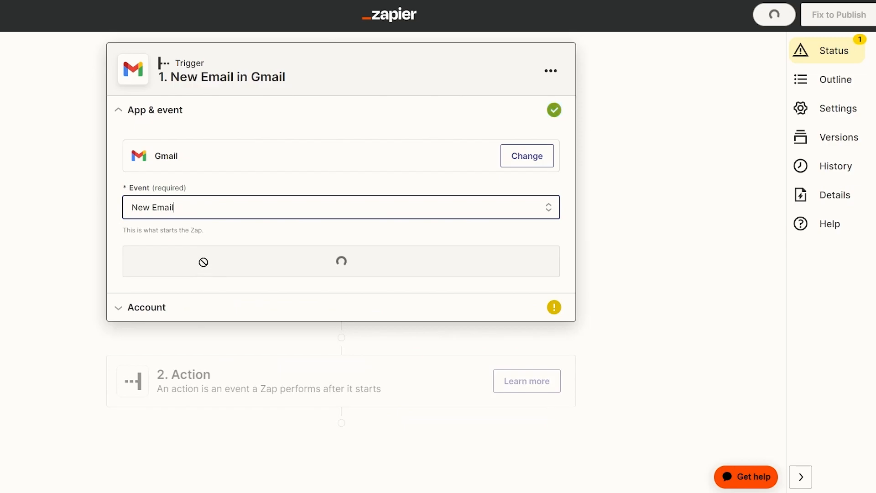
left_click(236, 201)
left_click(484, 278)
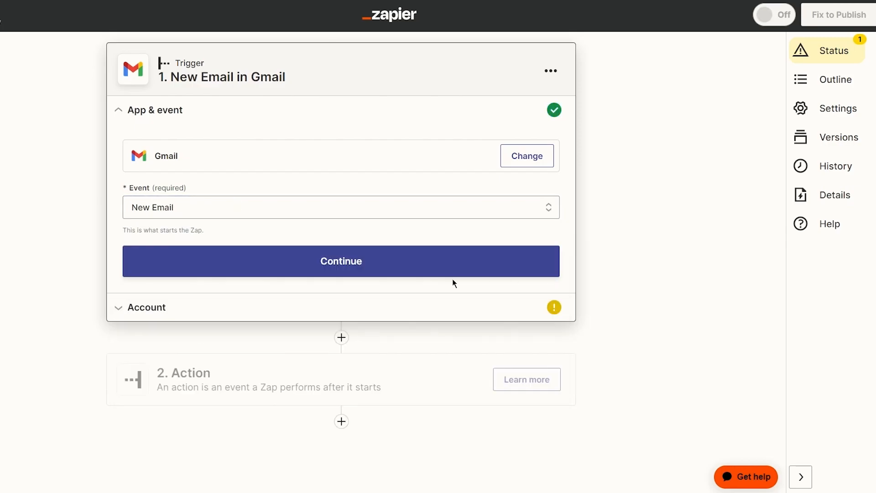
left_click(264, 217)
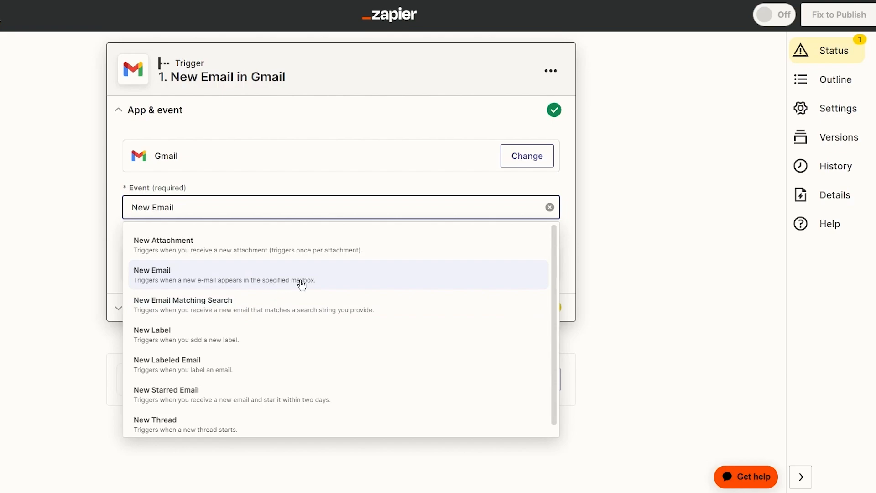
left_click(339, 275)
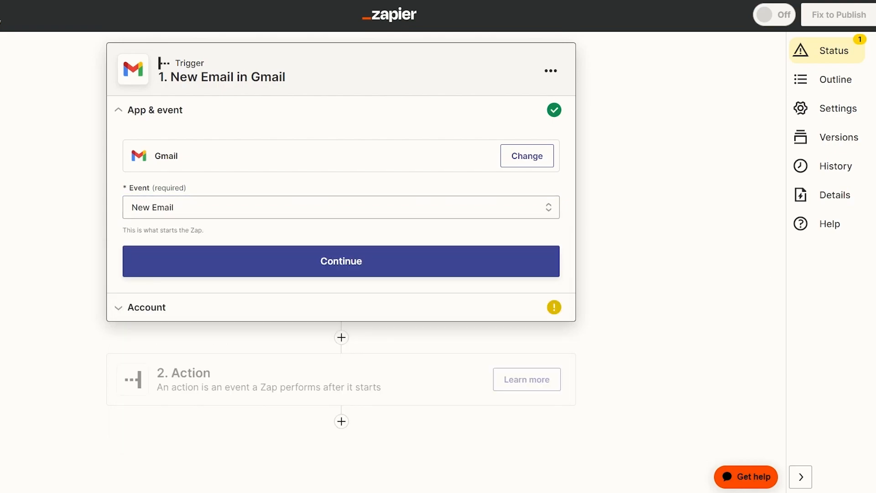
left_click(291, 260)
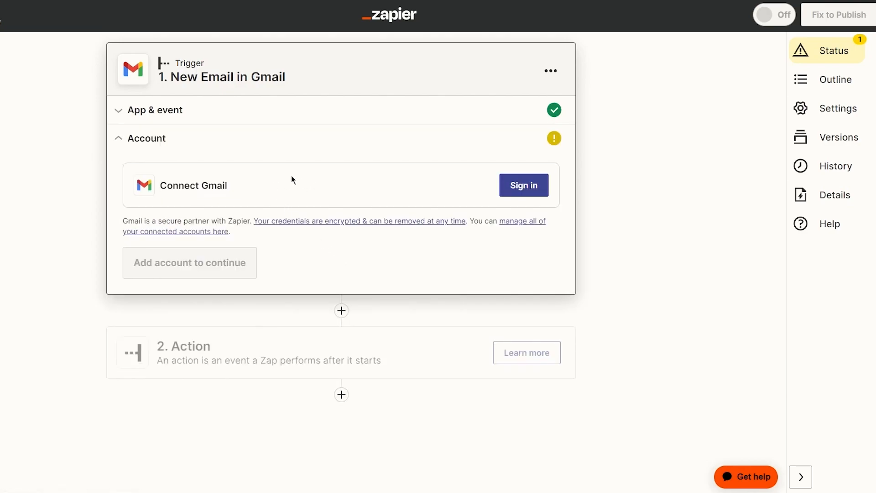
- Sign in with Google, choose the account, and allow Zapier access to Gmail
left_click(525, 186)
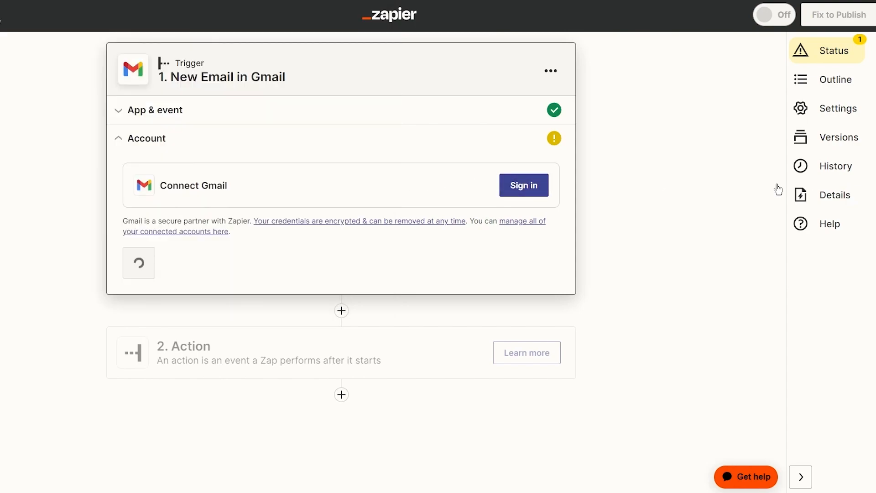
mouse_move(427, 448)
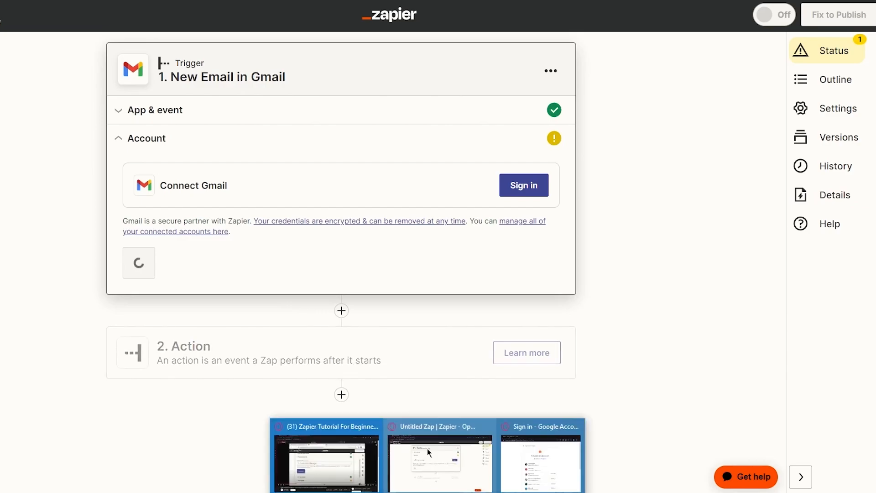
left_click(545, 448)
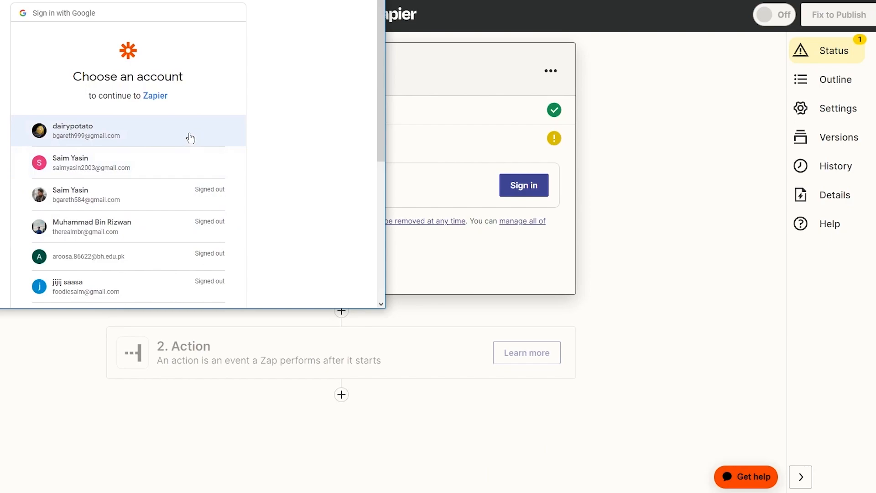
left_click(150, 131)
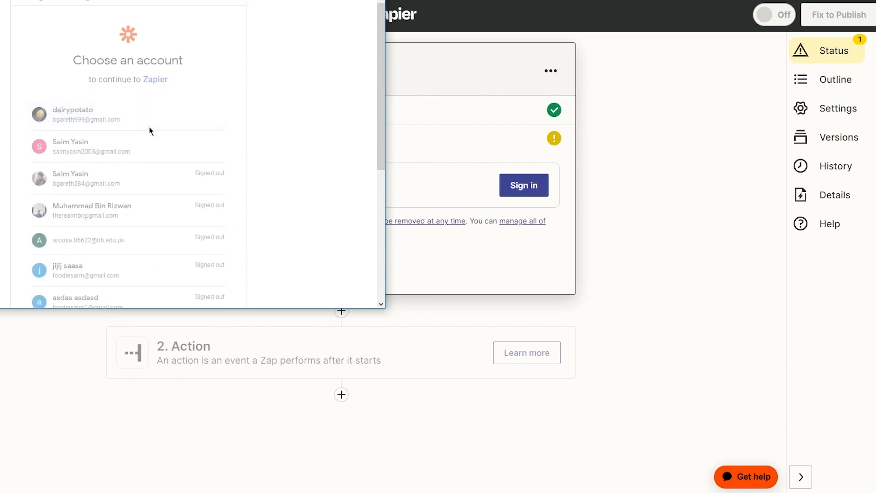
scroll(174, 240, "down", 3)
left_click(176, 235)
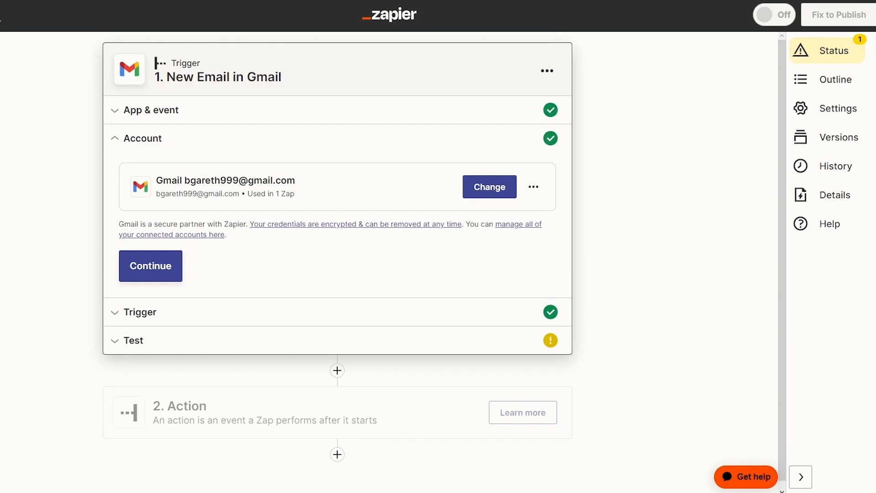
- Confirm the Gmail account for the trigger, then load Gmail in the browser
left_click(174, 263)
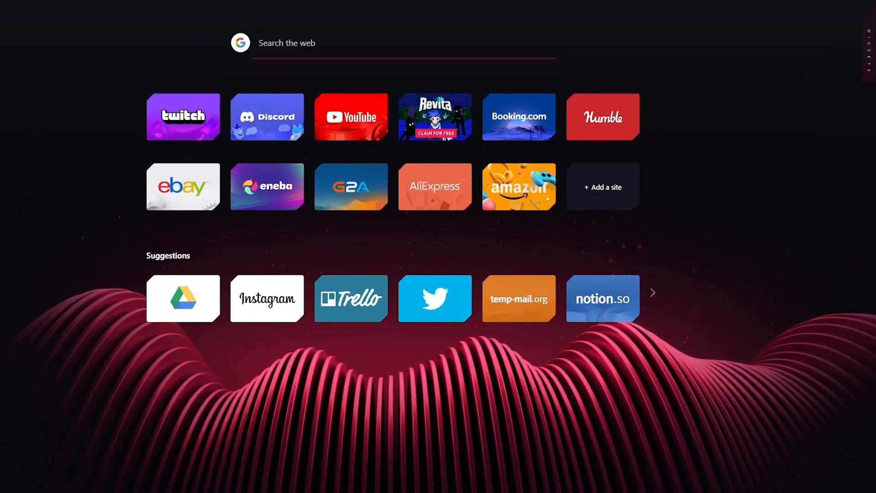
type("gm")
key("Return")
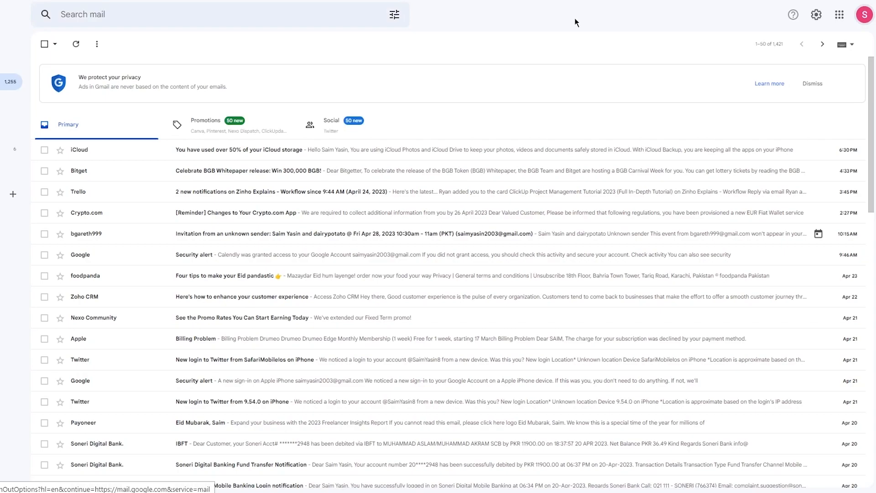
- Switch Gmail to the other signed-in Google account via the profile menu
left_click(866, 17)
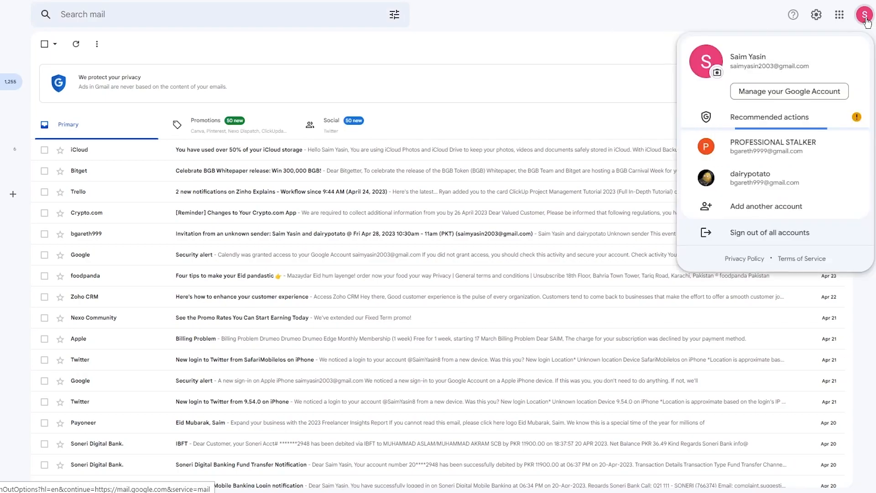
left_click(773, 175)
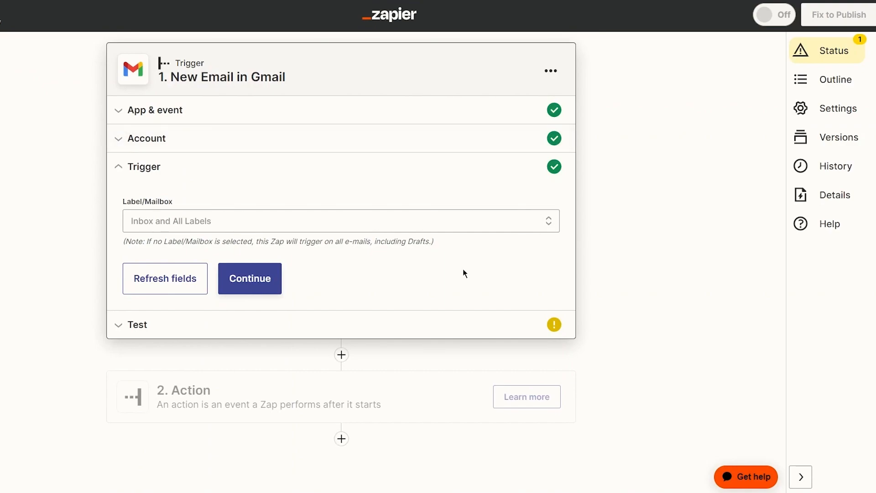
- Set the Gmail trigger's Label/Mailbox to CHAT and continue to testing
left_click(365, 224)
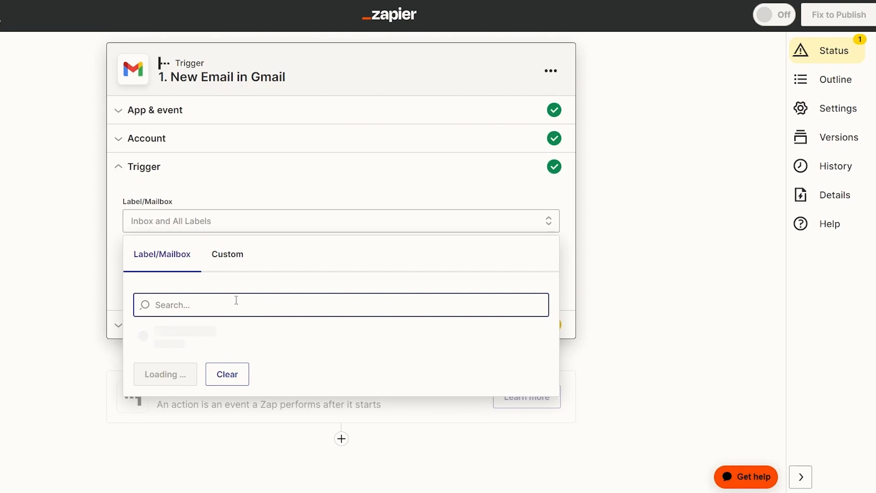
scroll(261, 337, "down", 1)
scroll(262, 341, "down", 4)
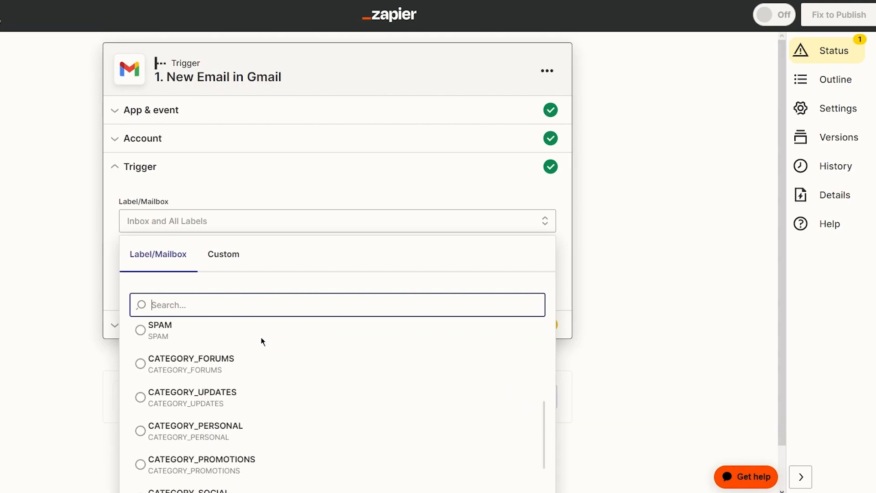
scroll(261, 340, "up", 5)
left_click(205, 338)
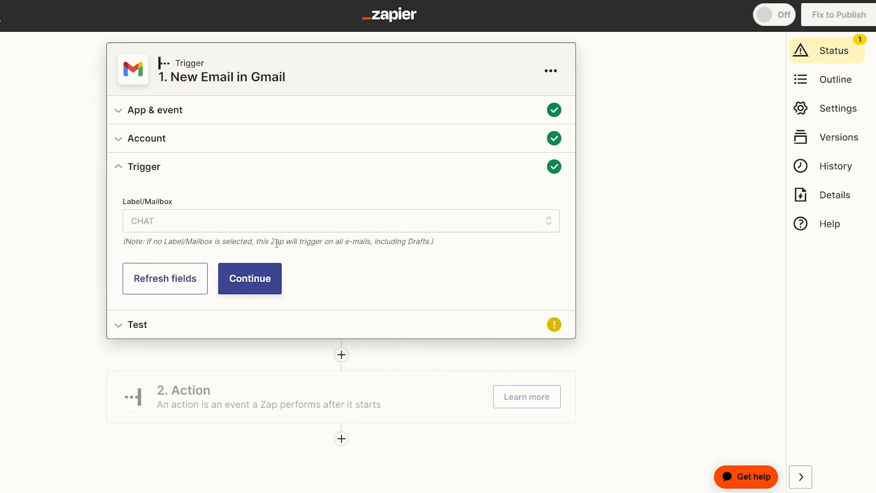
left_click(239, 288)
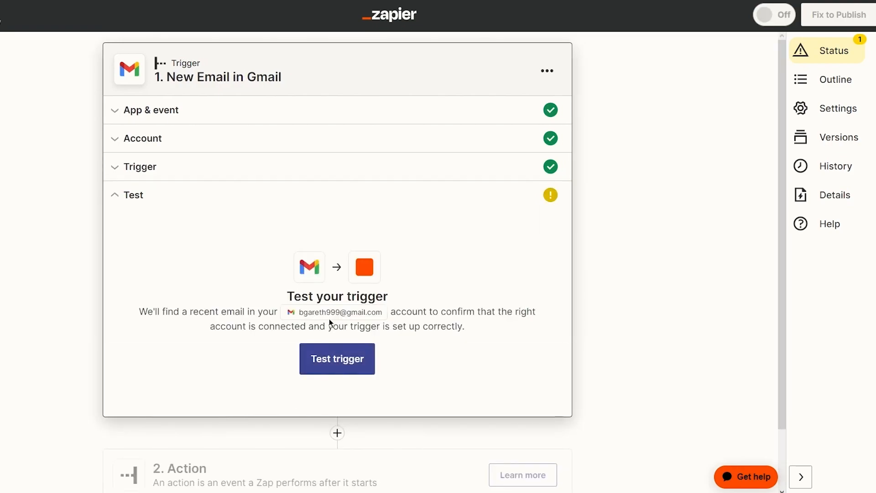
- Run the Gmail trigger test twice and dismiss the mobile notifications prompt
left_click(361, 364)
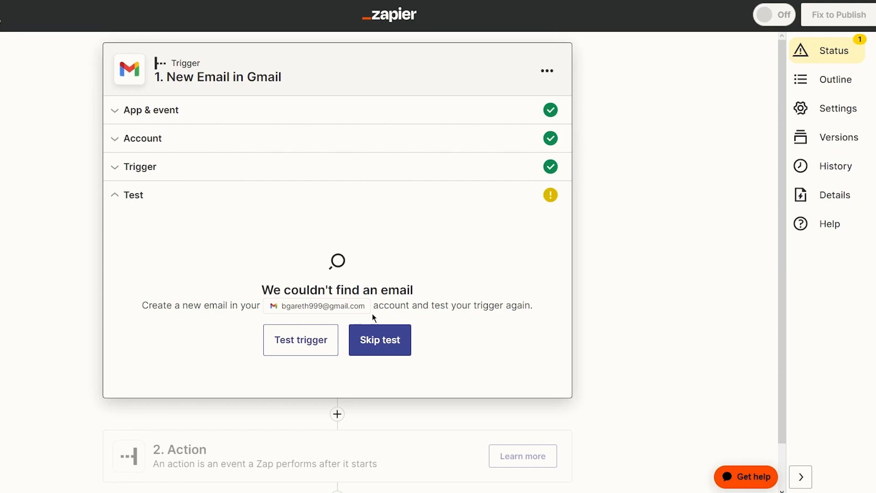
left_click(301, 339)
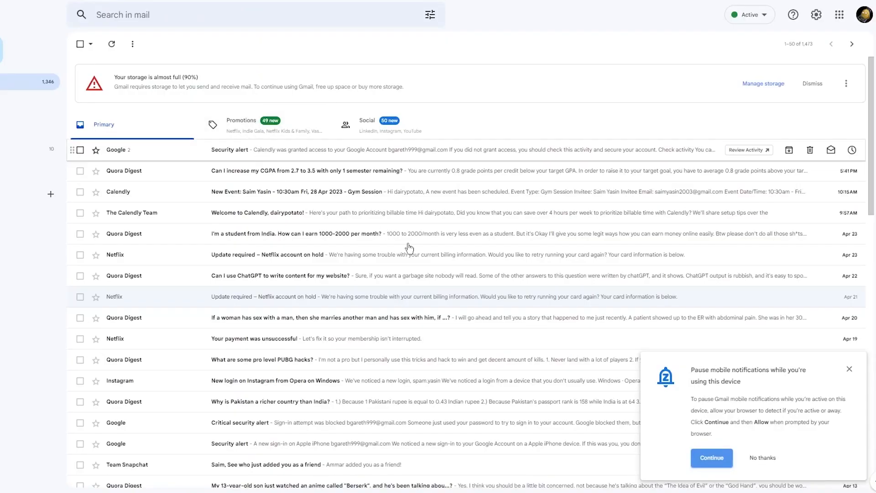
left_click(849, 369)
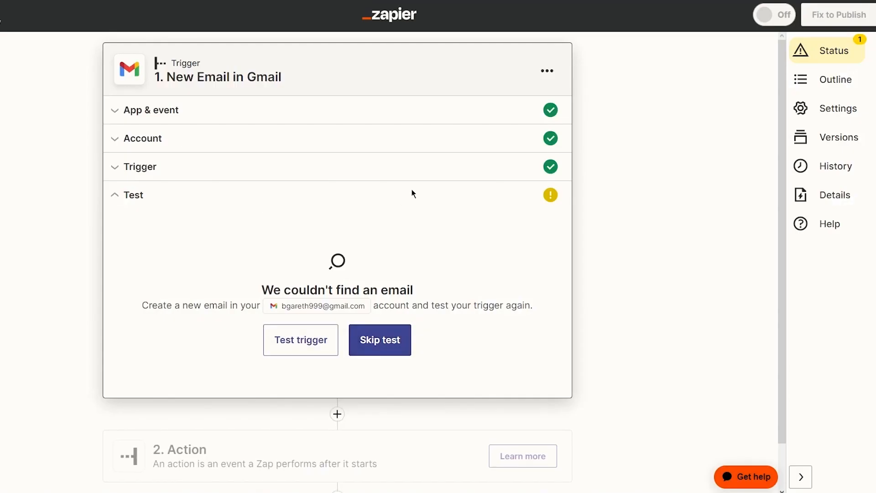
- Skip the failing trigger test and bring up the 2. Action step's app picker
left_click(396, 337)
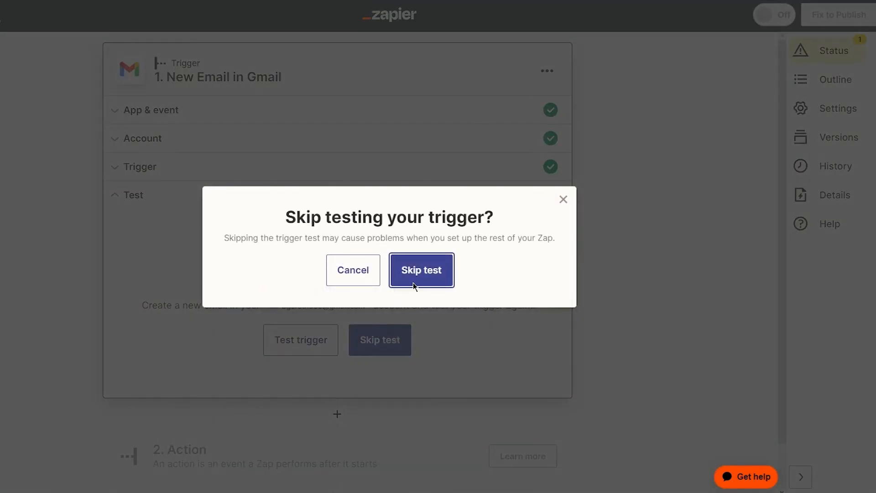
left_click(417, 272)
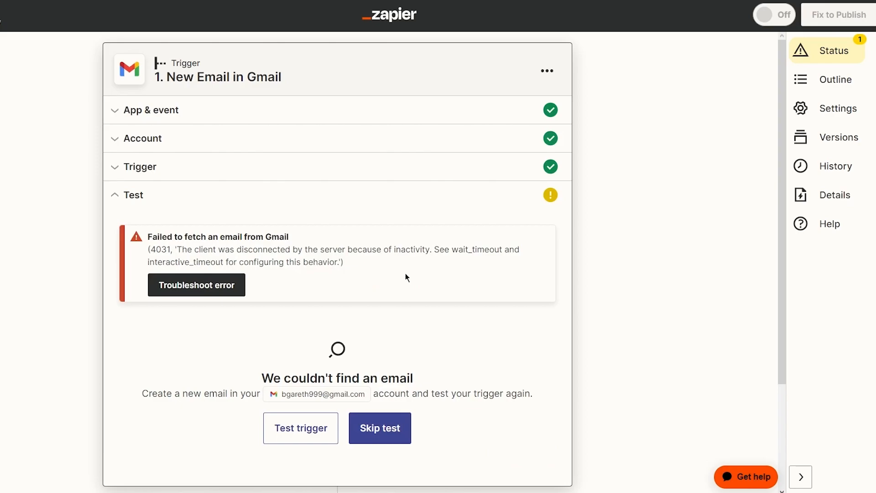
scroll(426, 310, "down", 3)
left_click(398, 297)
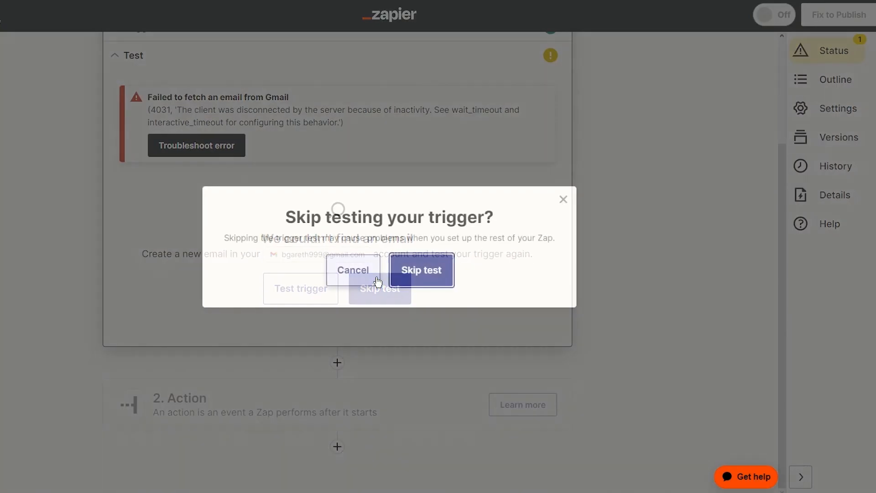
left_click(373, 276)
left_click(314, 401)
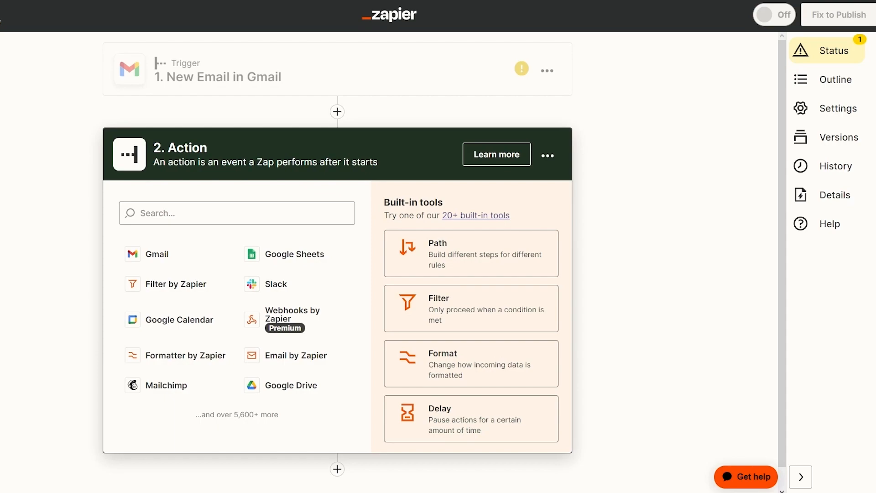
- Choose Google Sheets as the action app with the Copy Worksheet event
left_click(307, 256)
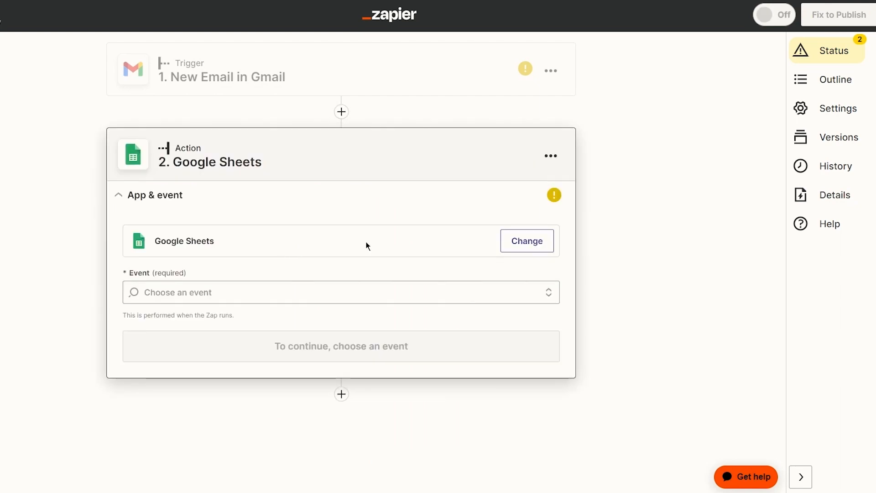
left_click(300, 292)
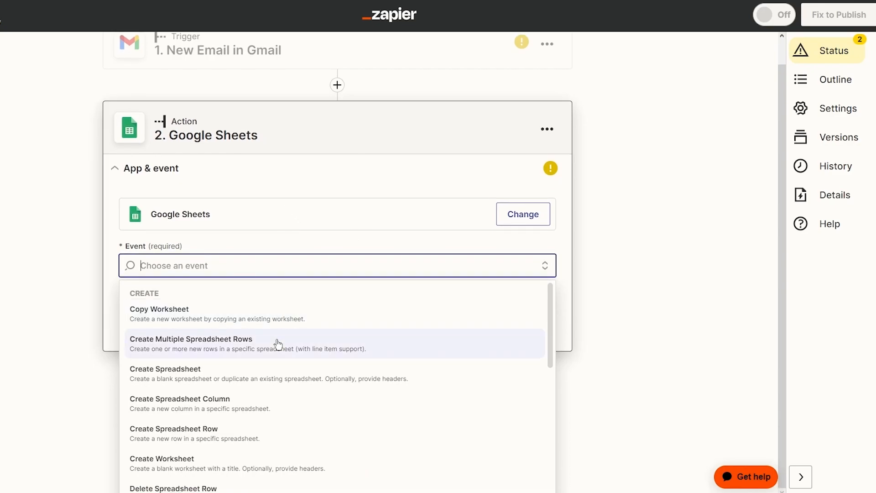
left_click(242, 372)
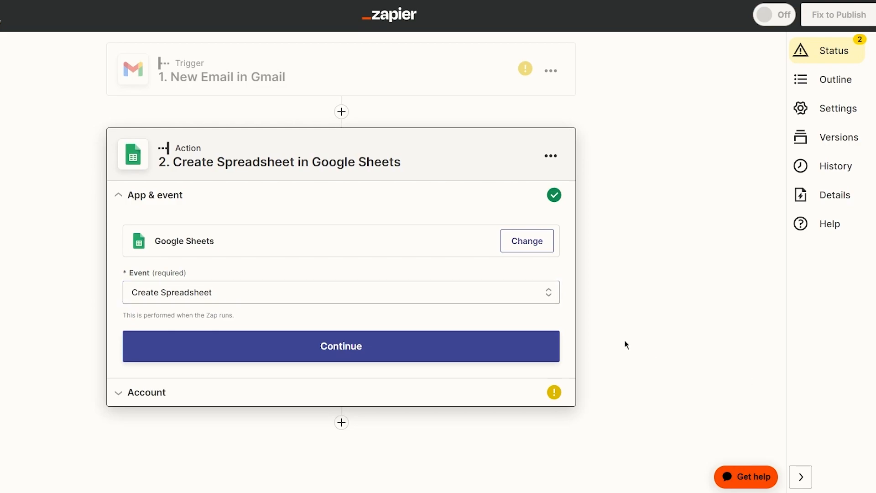
left_click(382, 346)
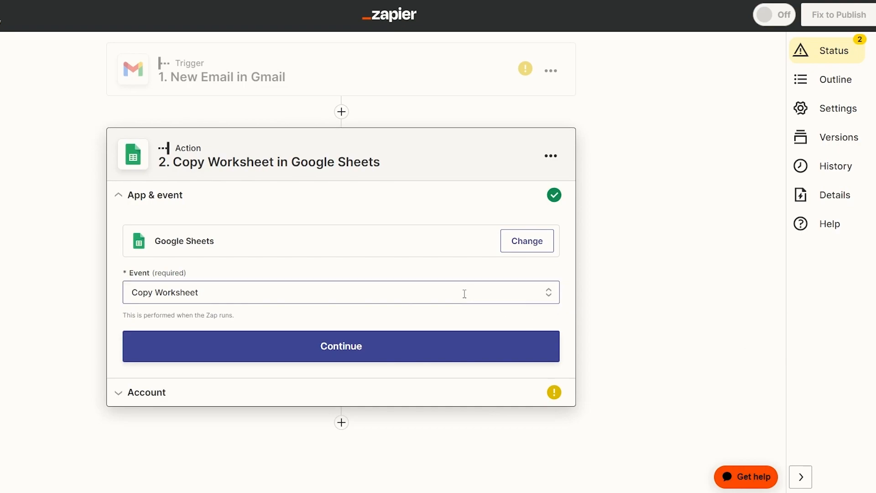
- Sign in a Google account for Sheets, allow Sheets and Drive access, and continue
left_click(348, 350)
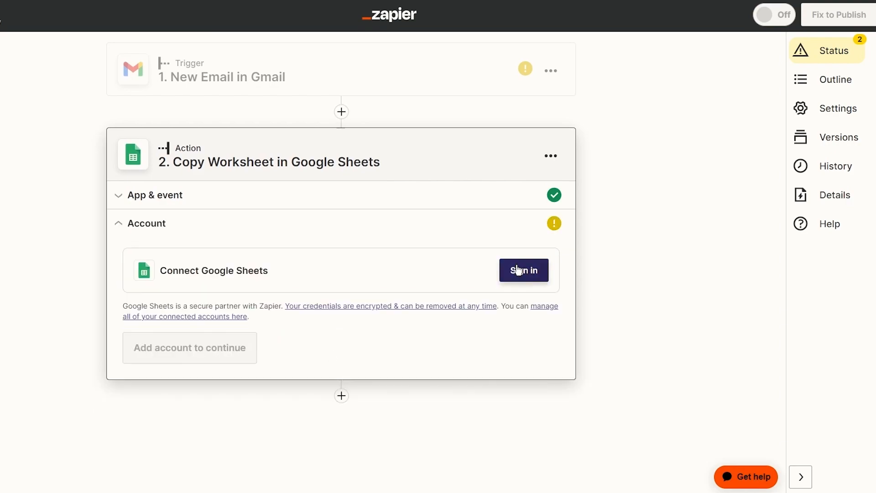
left_click(509, 274)
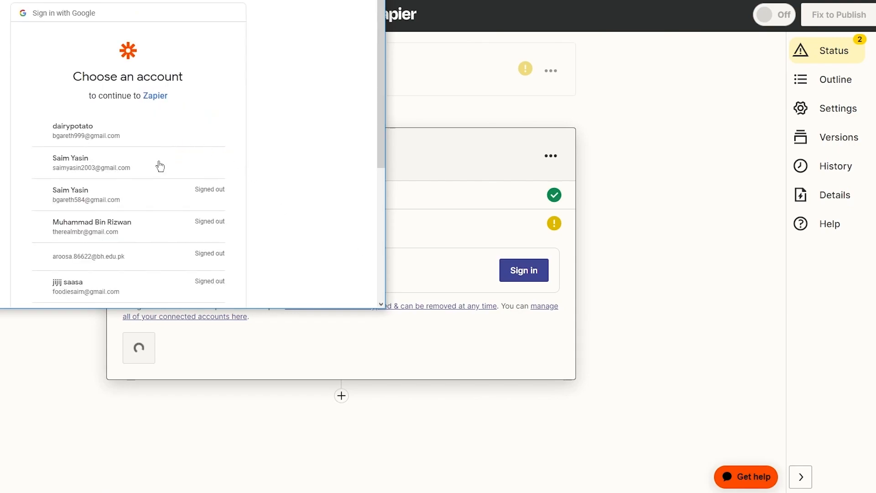
left_click(131, 156)
scroll(228, 186, "down", 4)
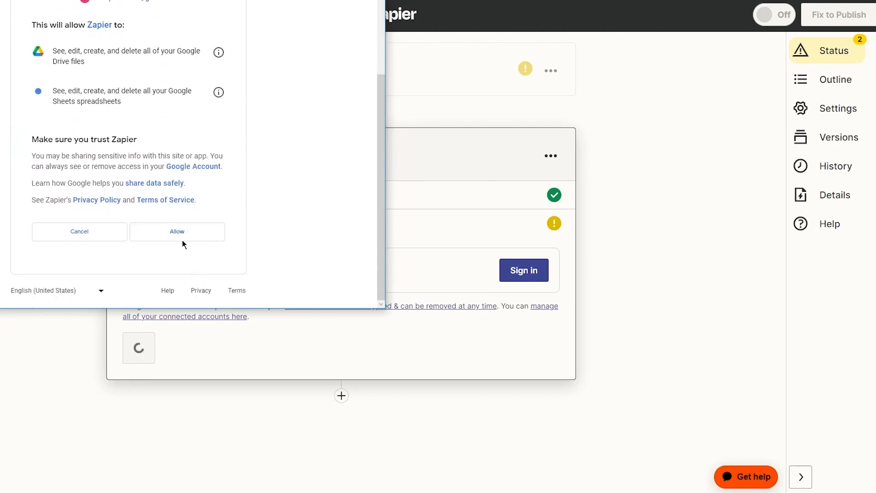
left_click(176, 232)
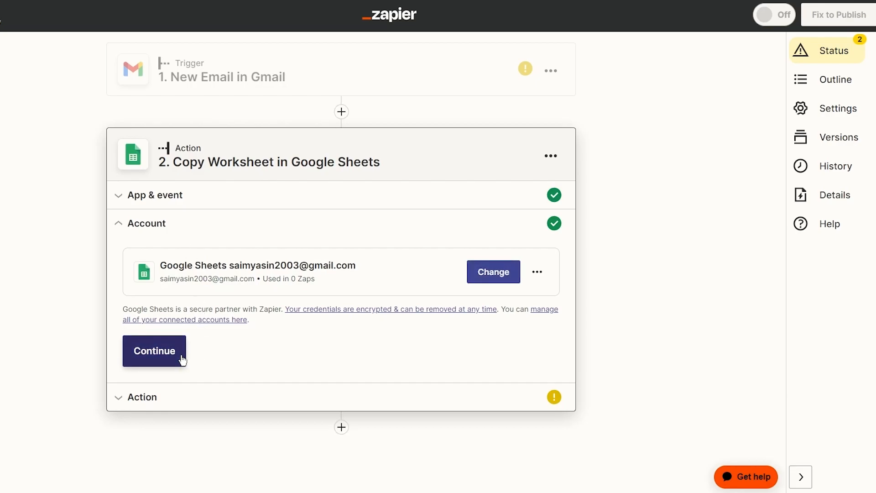
left_click(182, 360)
- Set the drive to My Google Drive and browse the source spreadsheet list
left_click(203, 205)
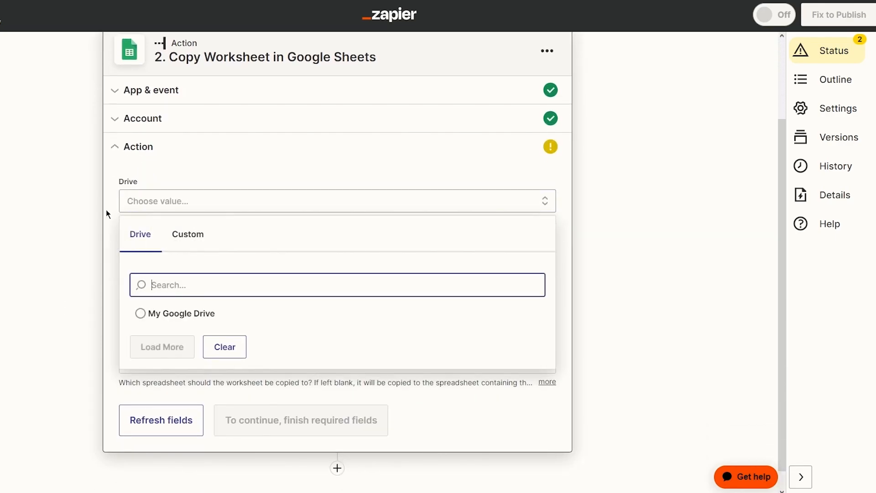
left_click(186, 319)
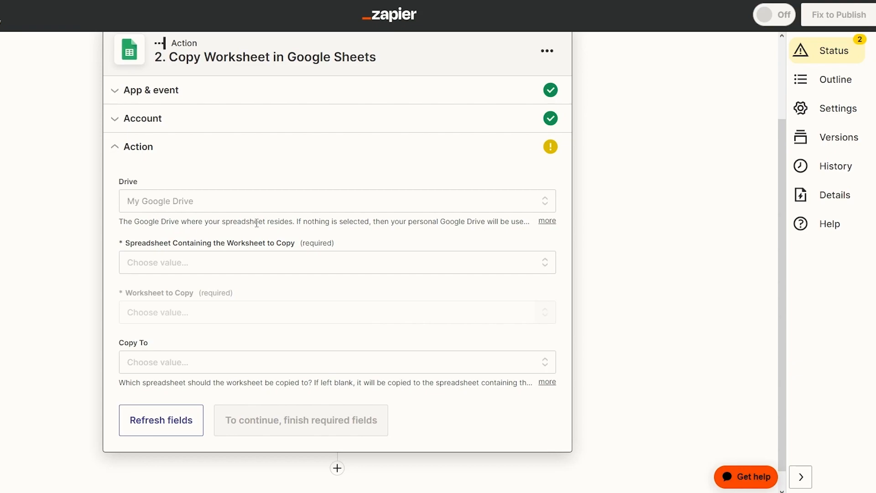
left_click(545, 222)
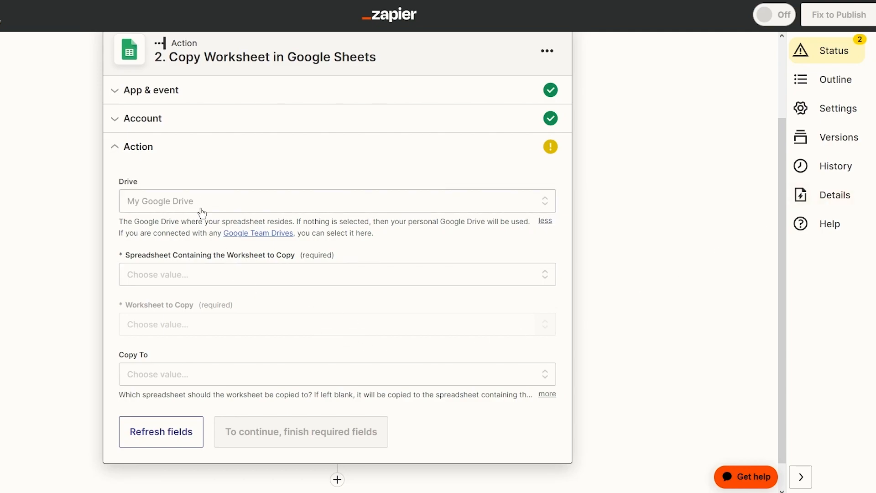
left_click(178, 273)
left_click(145, 391)
left_click(292, 278)
left_click(386, 238)
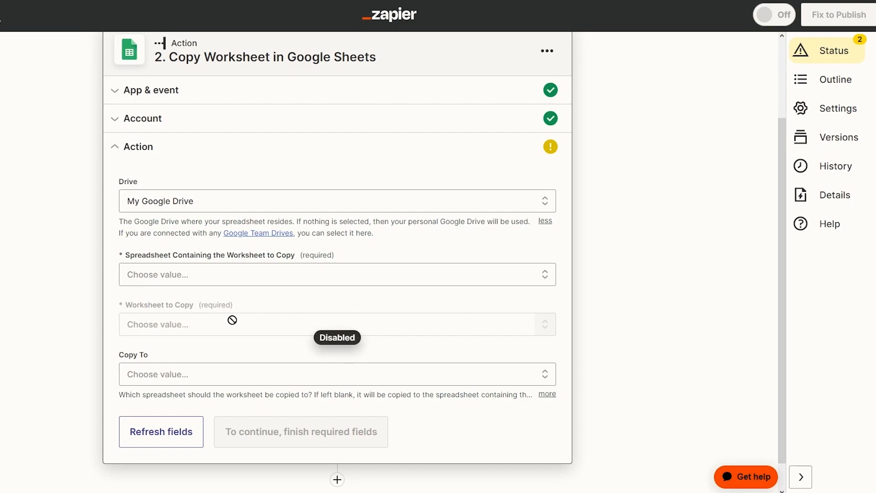
- Pick Untitled spreadsheet as source and Sheet1 to copy, leaving Copy To blank
left_click(477, 279)
left_click(202, 418)
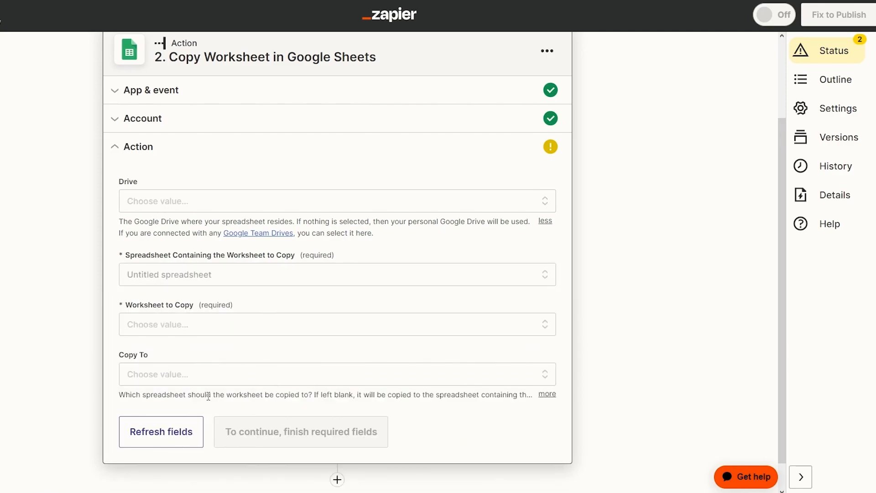
left_click(196, 337)
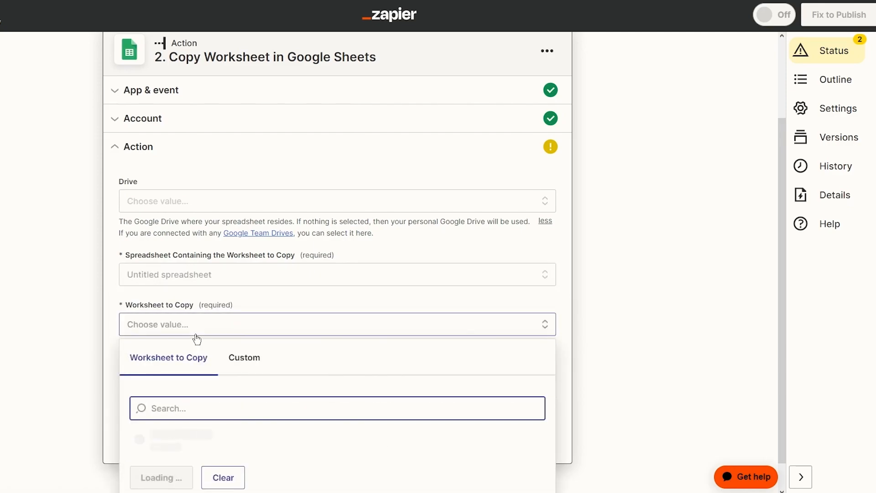
left_click(225, 448)
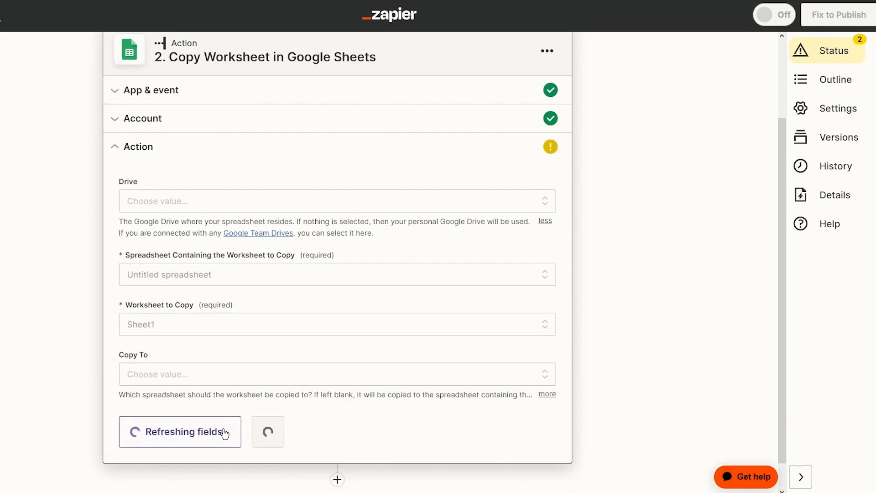
left_click(242, 376)
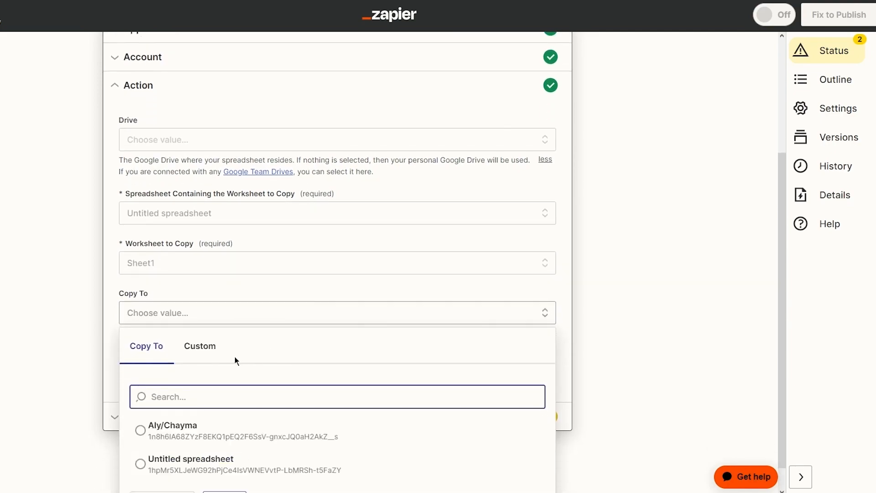
left_click(287, 286)
left_click_drag(151, 333, 366, 333)
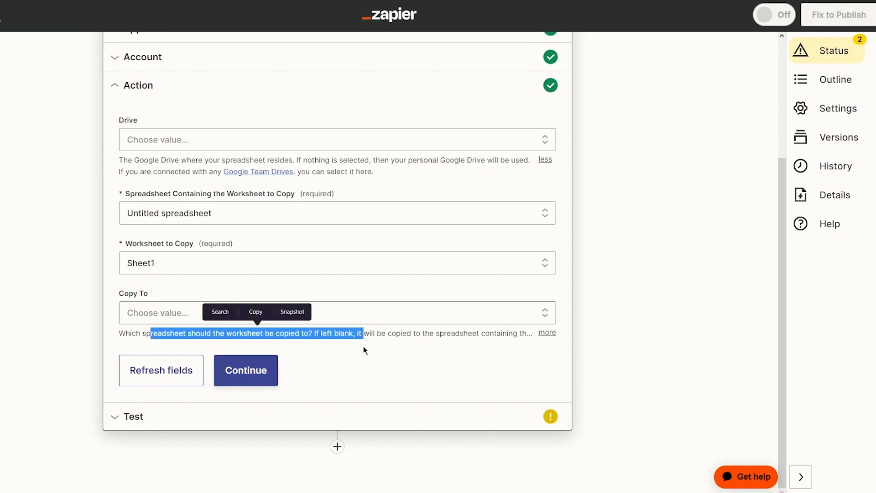
left_click(547, 332)
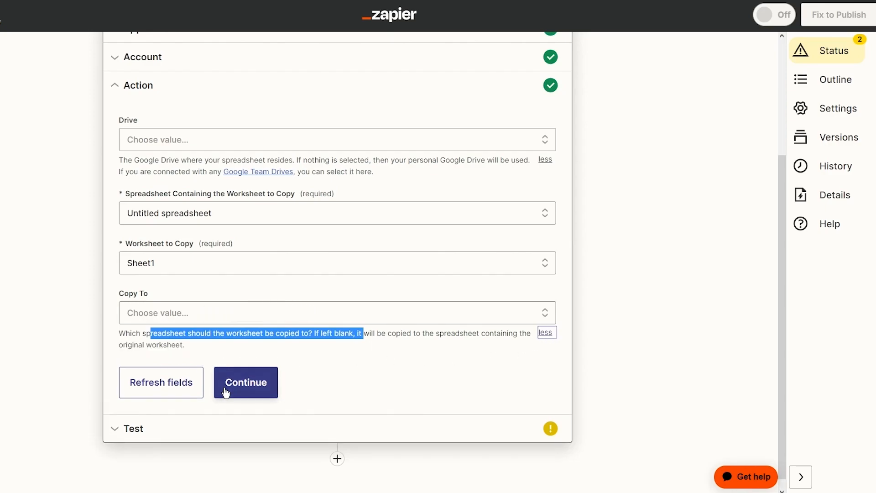
- Run the Copy Worksheet test until the 'Worksheet was sent' confirmation appears
left_click(239, 381)
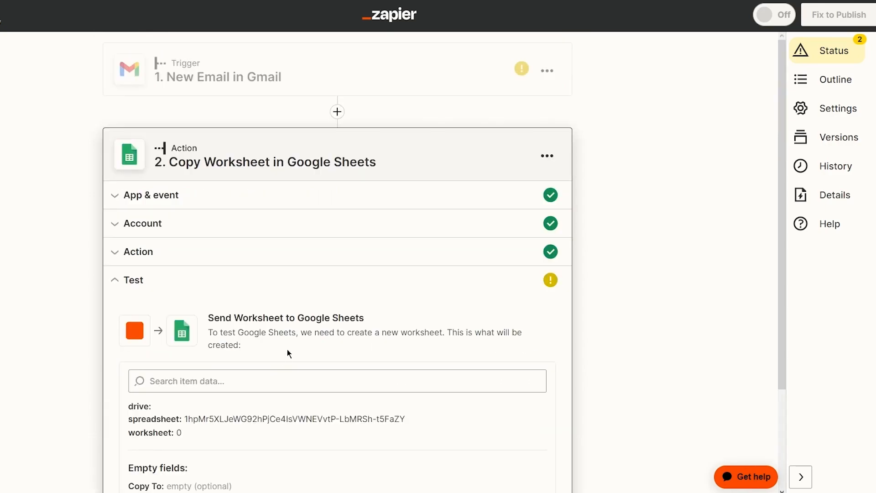
scroll(284, 353, "down", 3)
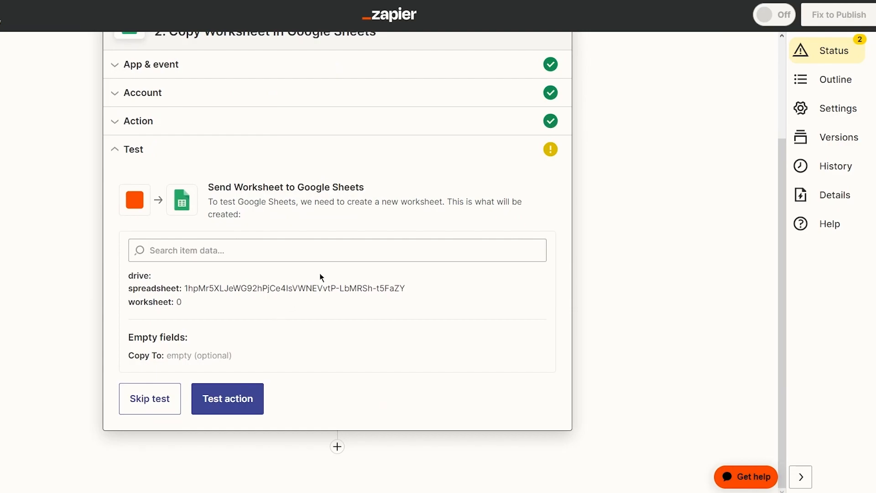
left_click(235, 400)
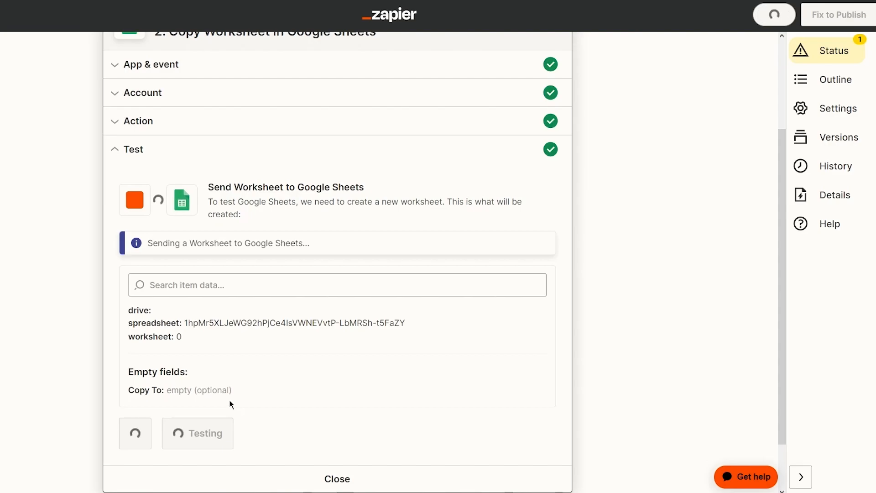
left_click(230, 401)
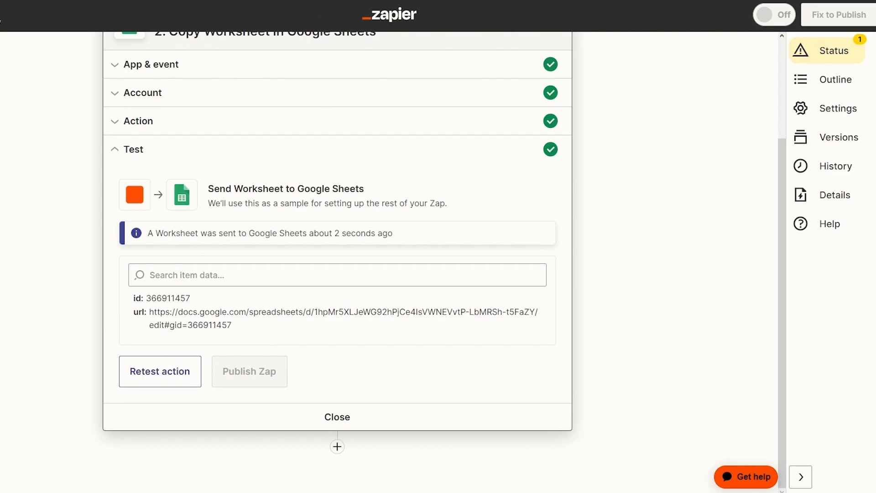
- Open Google Sheets in a new browser tab via the Google apps grid
left_click(444, 0)
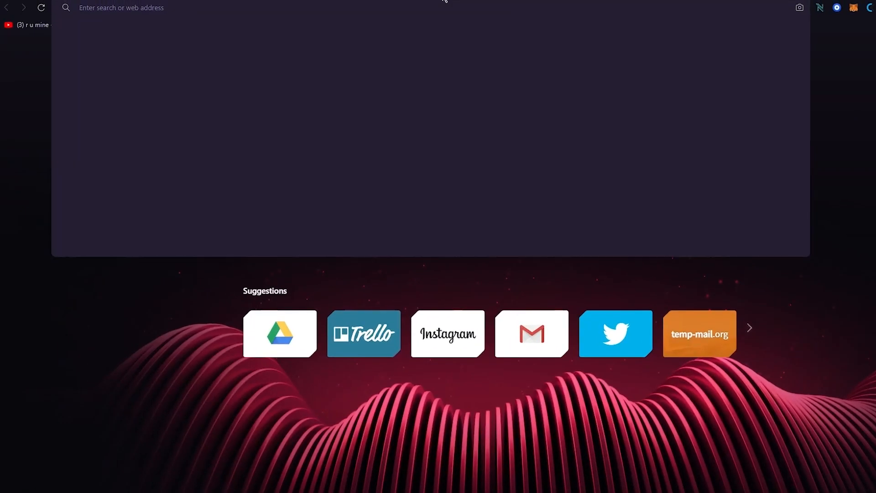
type("goo")
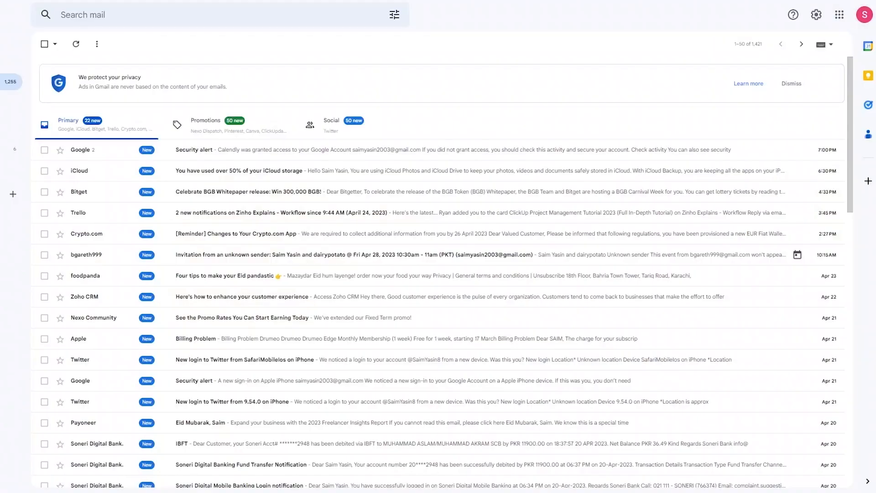
left_click(838, 14)
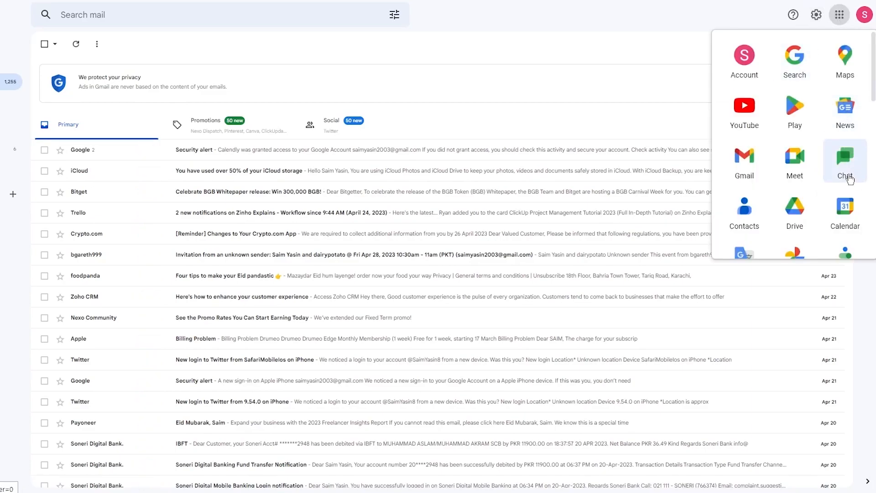
scroll(844, 178, "down", 3)
scroll(843, 194, "up", 3)
left_click(839, 204)
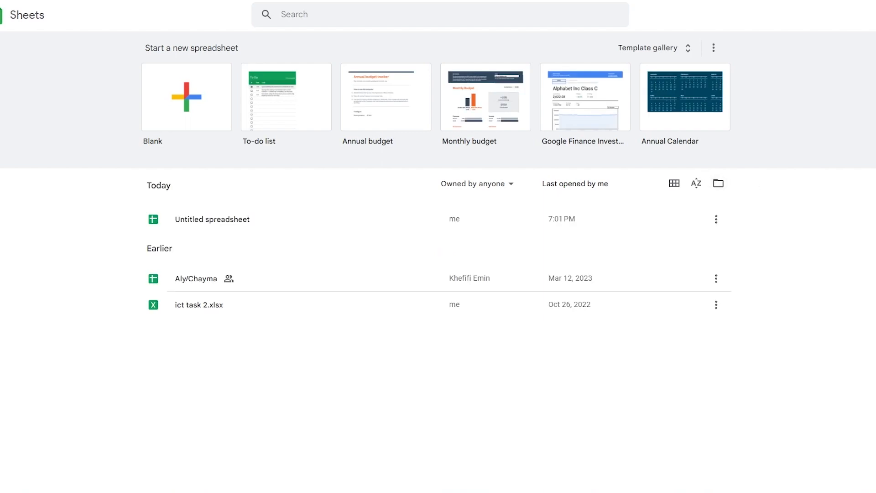
- Open Untitled spreadsheet and check Sheet1's header row beside the Copy of Sheet1 tab
left_click(271, 223)
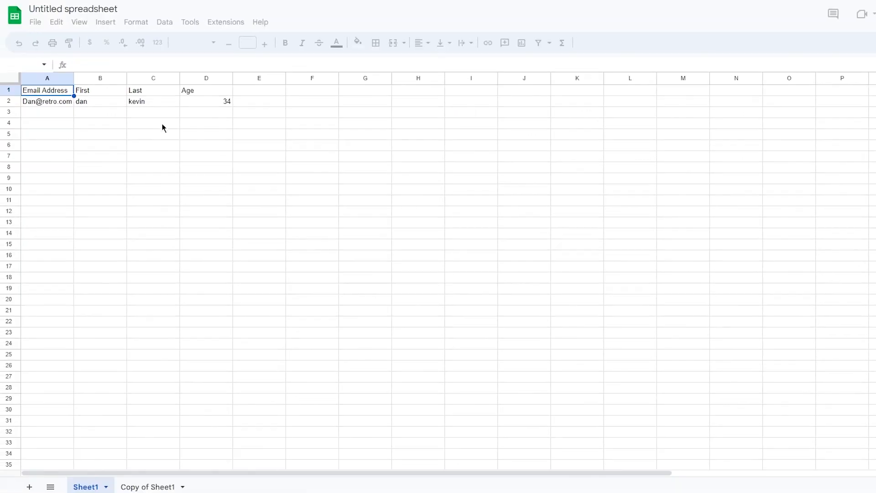
left_click(87, 91)
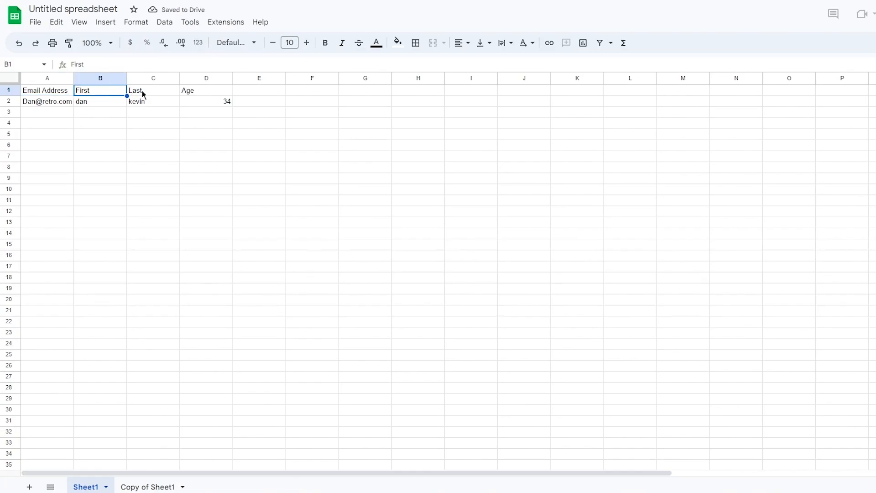
left_click(143, 94)
left_click(187, 91)
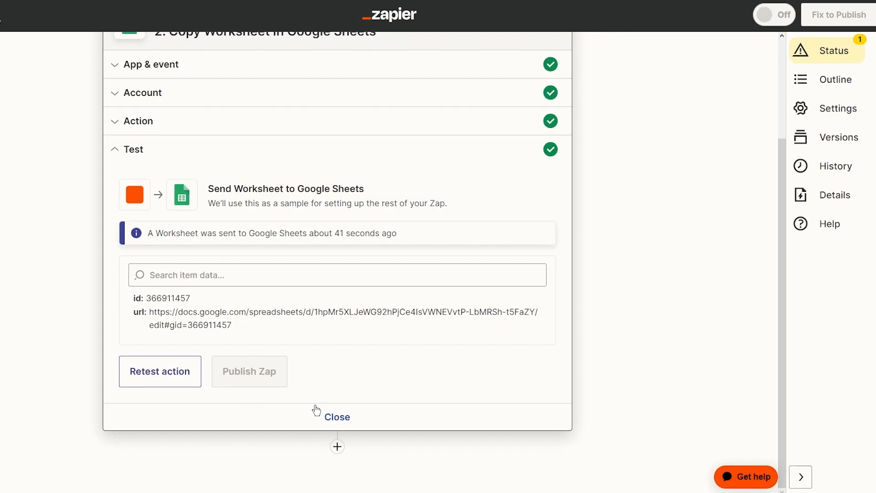
- Close the Copy Worksheet panel and reopen the New Email in Gmail trigger's test results
left_click(333, 417)
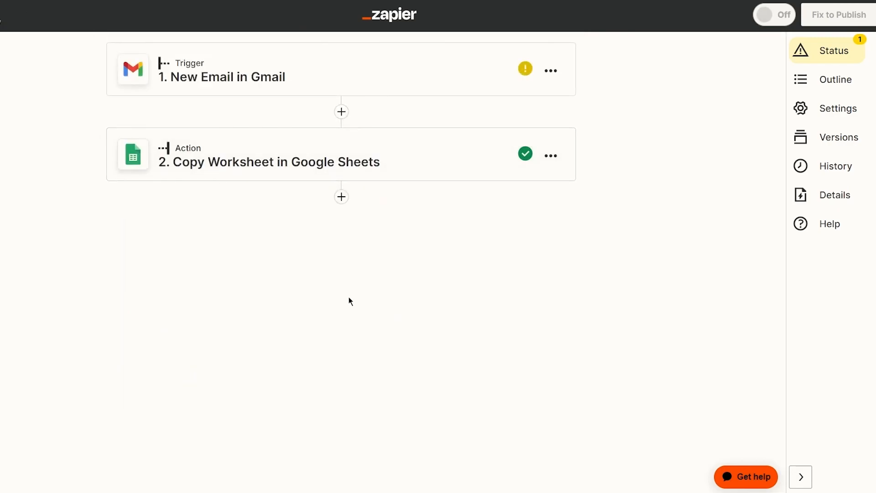
left_click(489, 58)
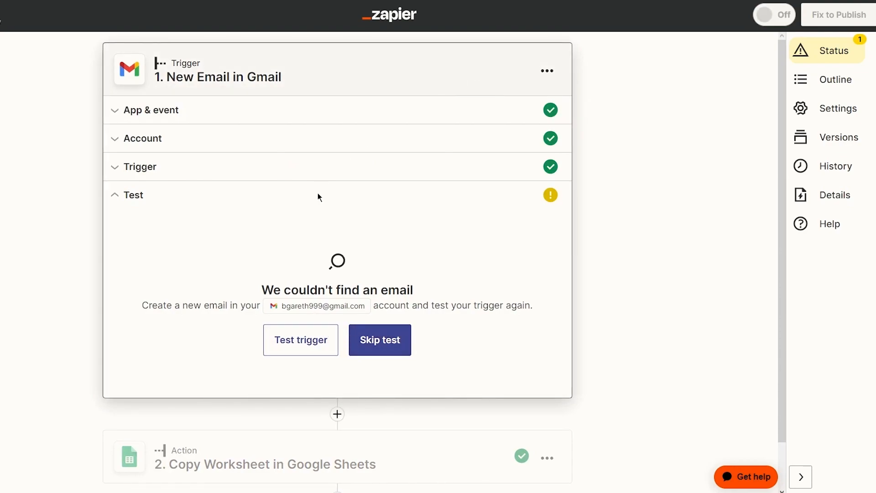
left_click(194, 172)
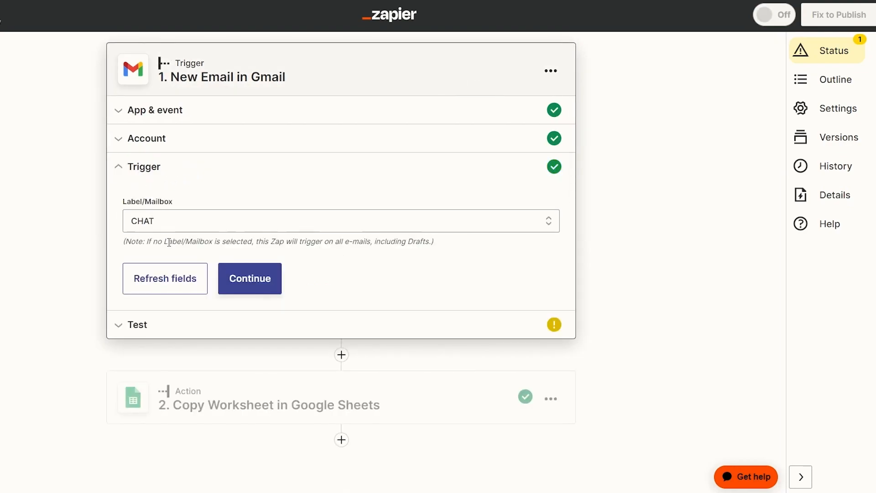
left_click(166, 324)
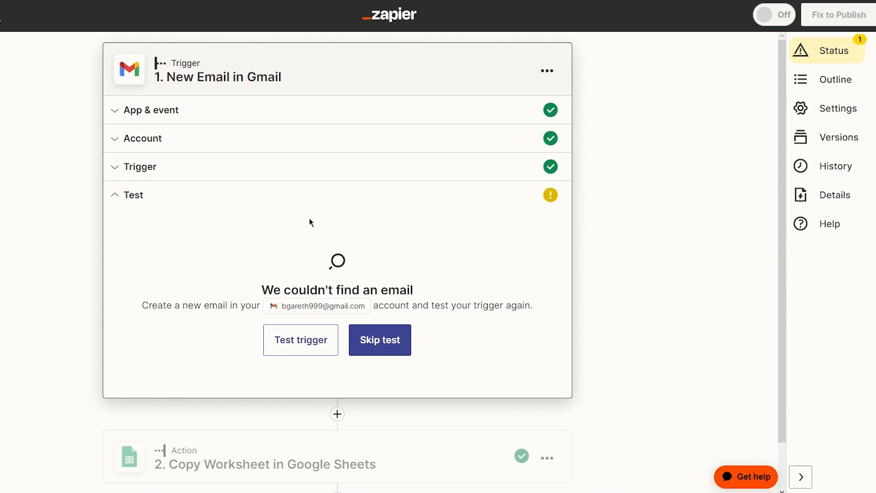
- Connect a second Google account to the Gmail trigger and grant Zapier access
left_click(260, 141)
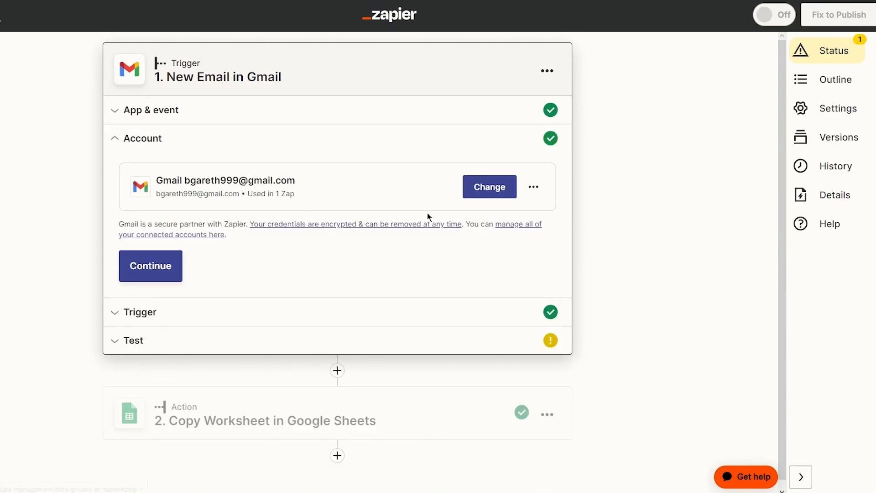
left_click(487, 197)
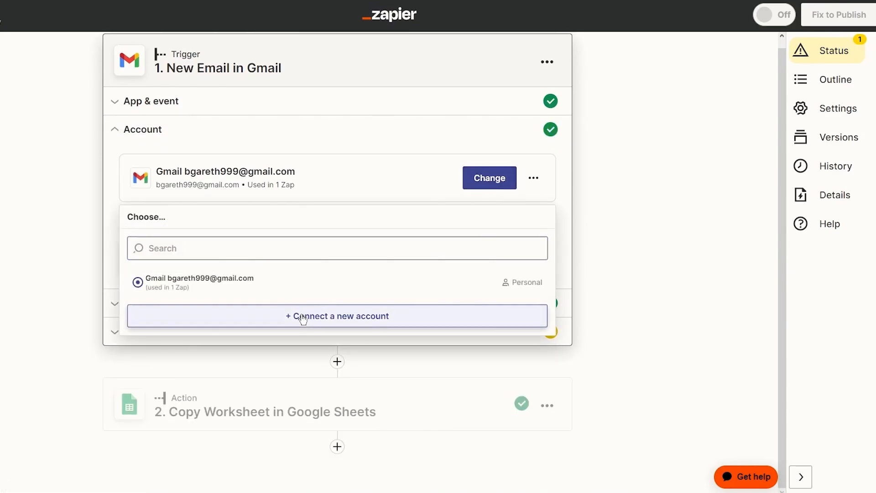
left_click(303, 314)
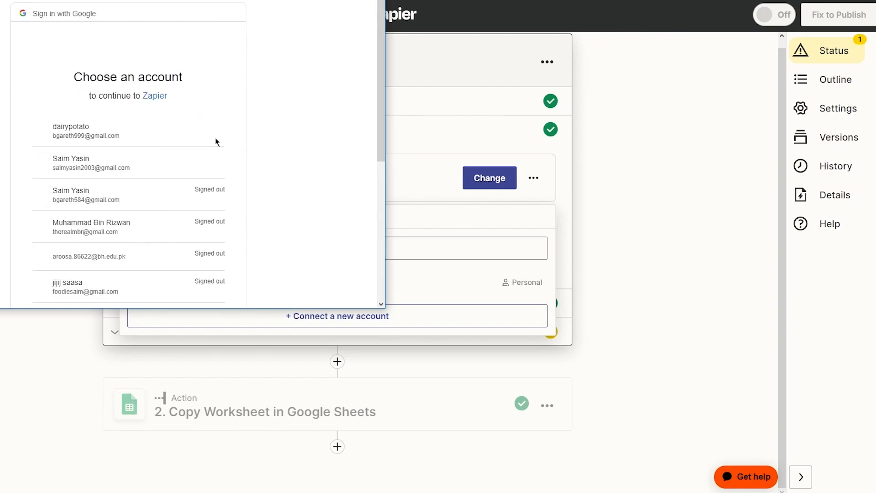
left_click(203, 160)
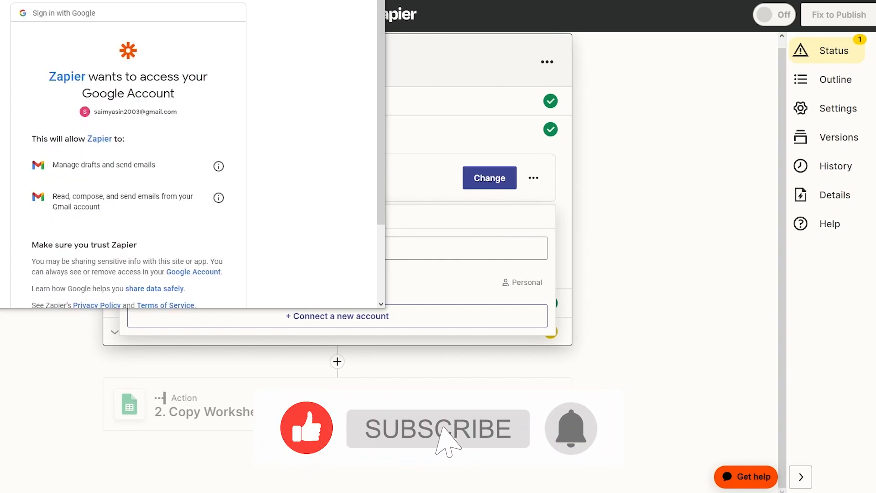
scroll(180, 194, "down", 1)
scroll(181, 219, "down", 1)
left_click(179, 233)
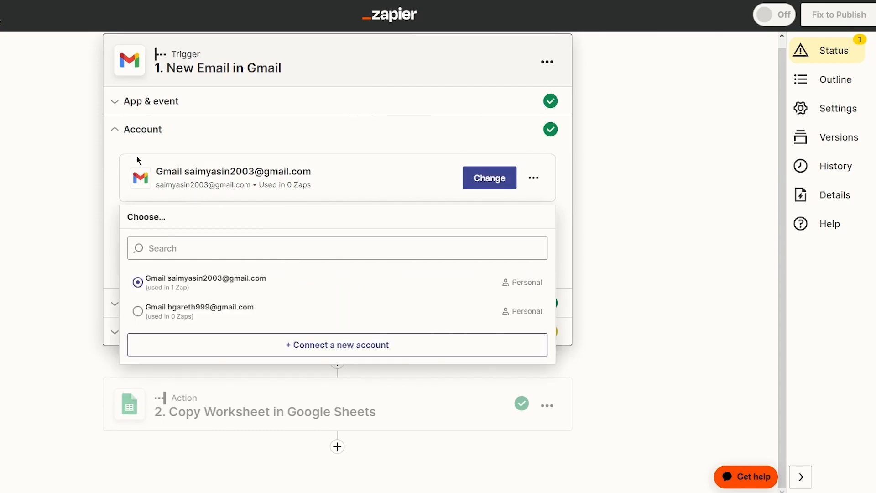
- Keep the new account and the CHAT label, and continue to the trigger test
left_click(182, 141)
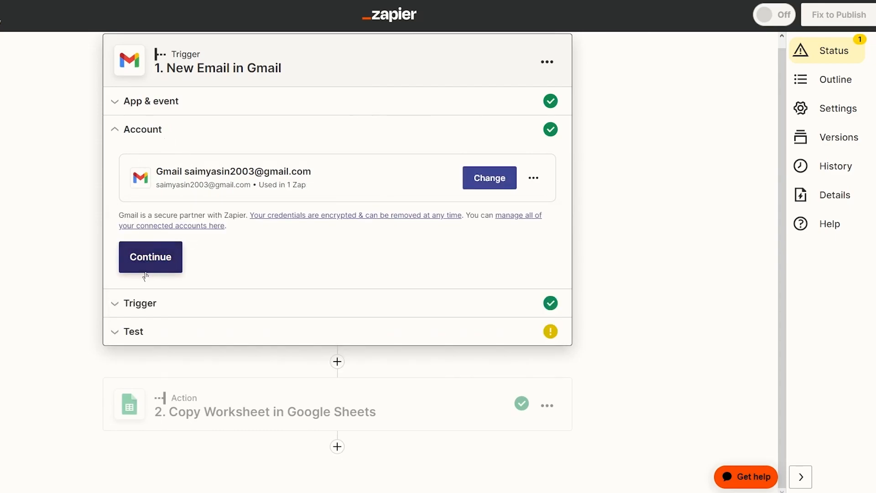
left_click(171, 258)
left_click(266, 276)
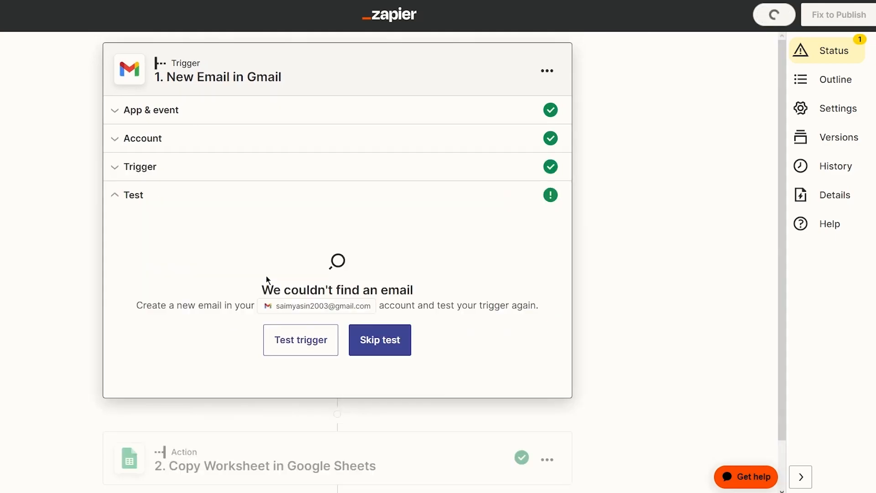
- Test the Gmail trigger with the new account and check the Gmail inbox
left_click(316, 343)
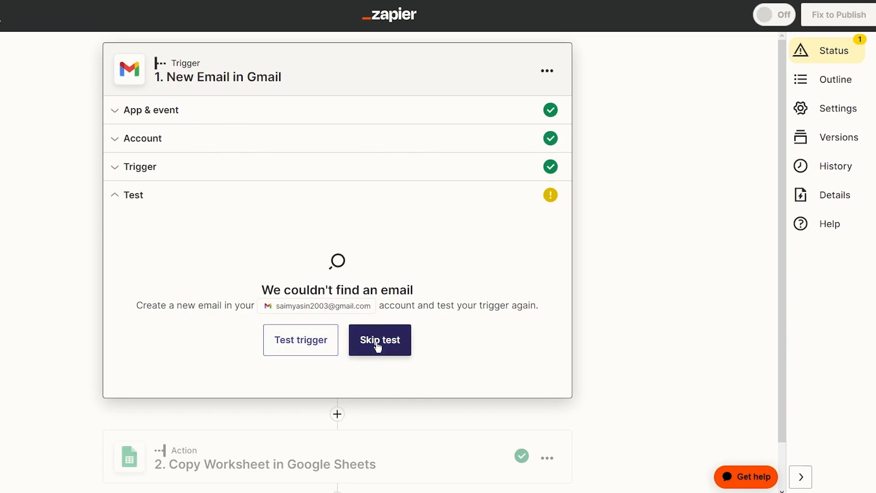
left_click(201, 0)
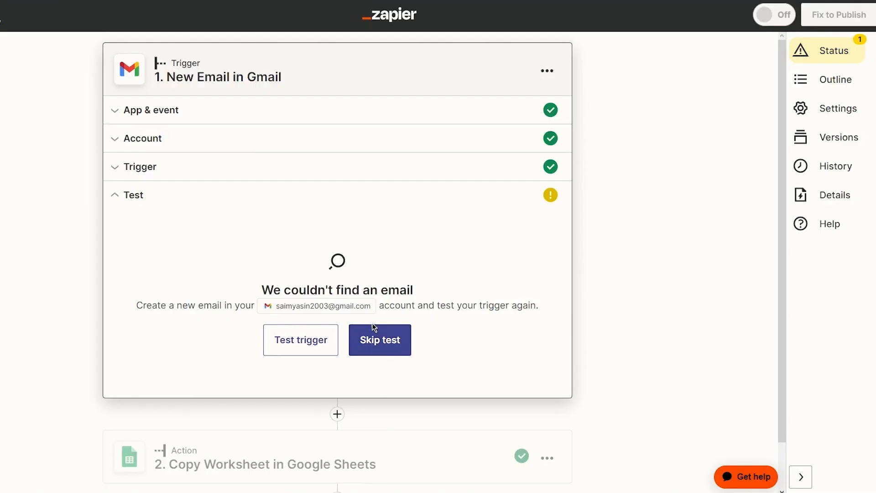
scroll(686, 302, "down", 1)
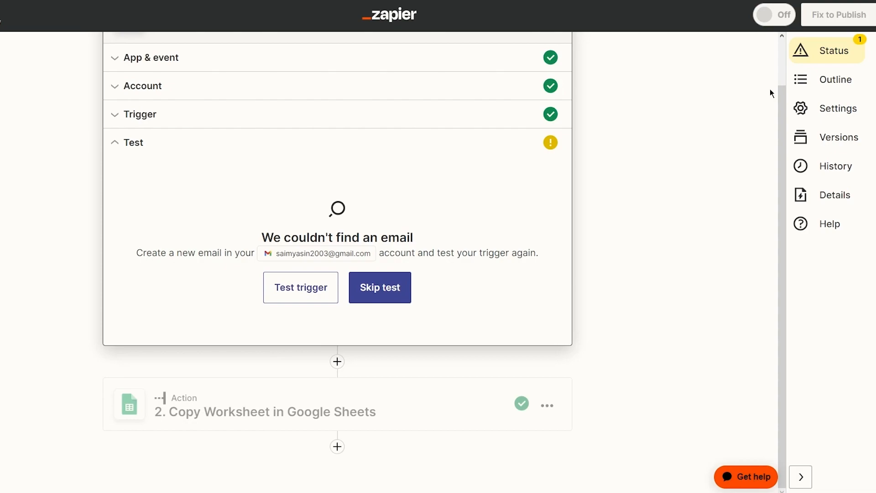
- Skip the trigger test, move on, and close the Sheets action step
left_click(397, 298)
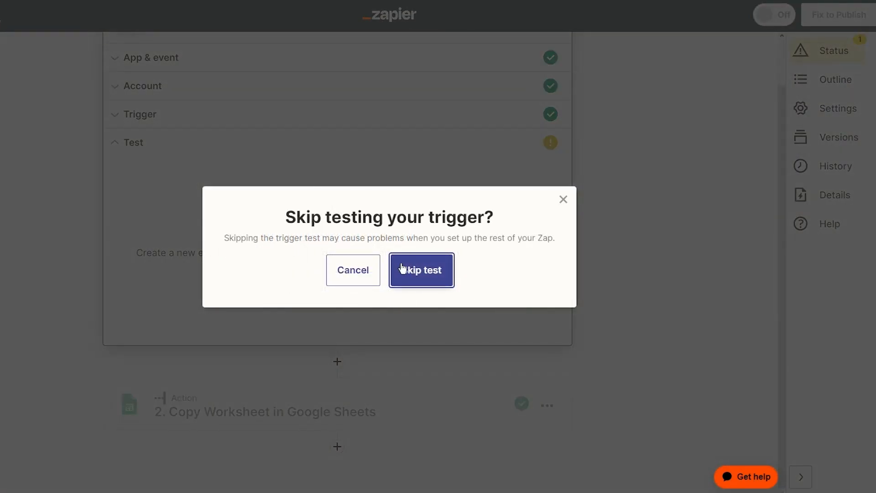
left_click(402, 268)
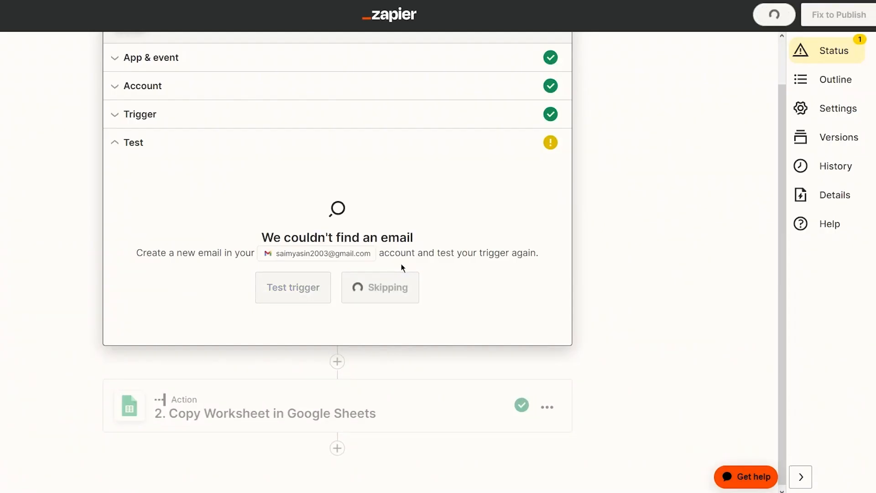
scroll(401, 263, "down", 5)
scroll(437, 343, "up", 5)
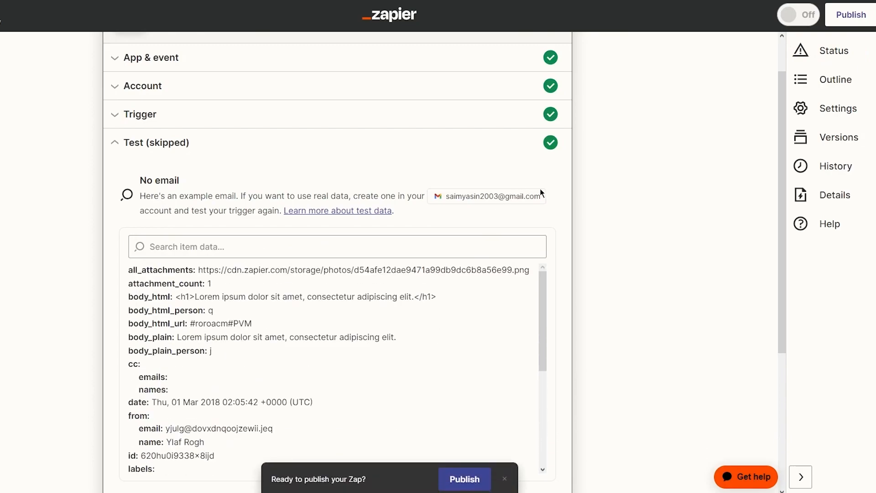
scroll(585, 281, "down", 3)
scroll(579, 287, "up", 5)
scroll(573, 289, "down", 6)
left_click(370, 297)
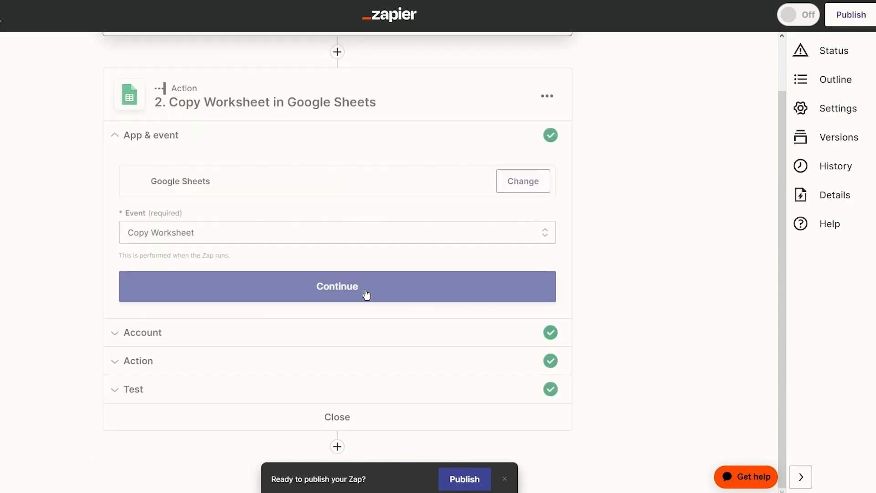
left_click(342, 417)
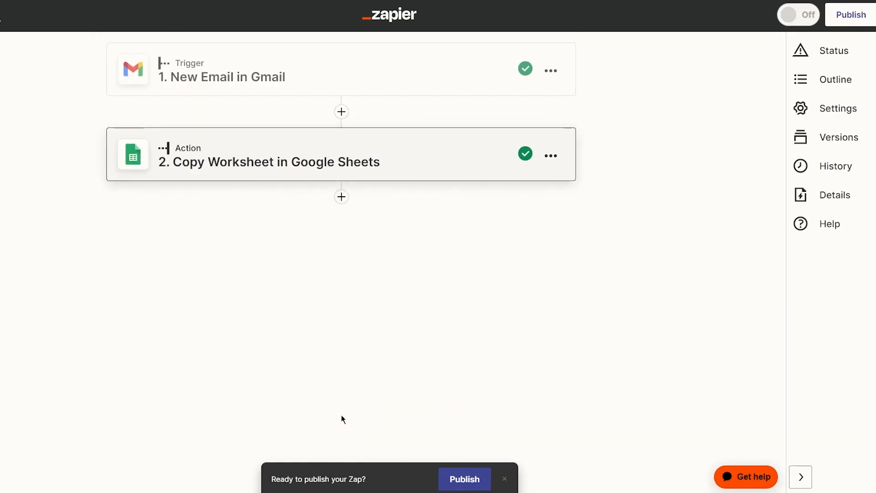
- Attempt to publish the Zap with Publish & Turn On
left_click(851, 24)
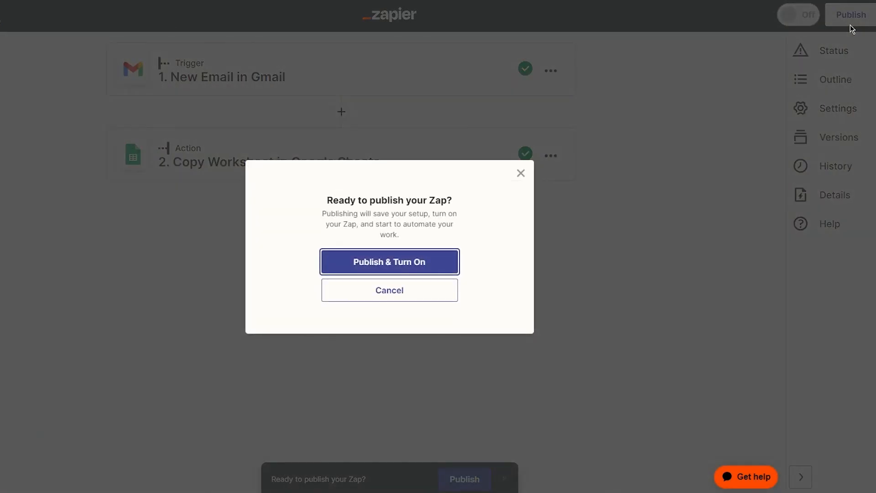
left_click(403, 268)
left_click(405, 270)
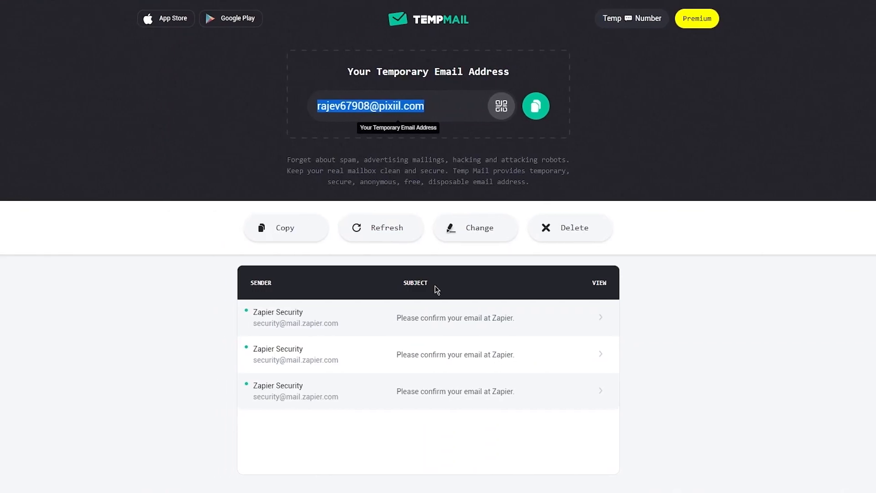
- Open the first Zapier confirmation email in Temp Mail and confirm the email address
left_click(428, 321)
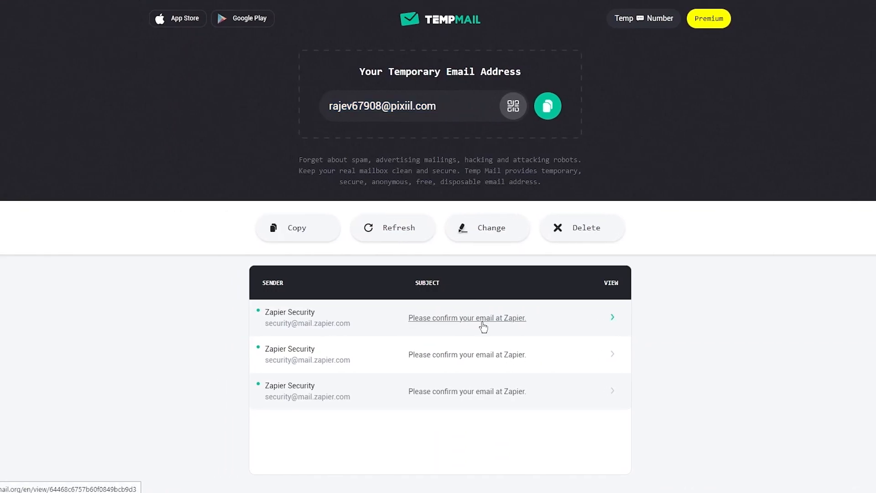
left_click(483, 327)
scroll(467, 323, "down", 2)
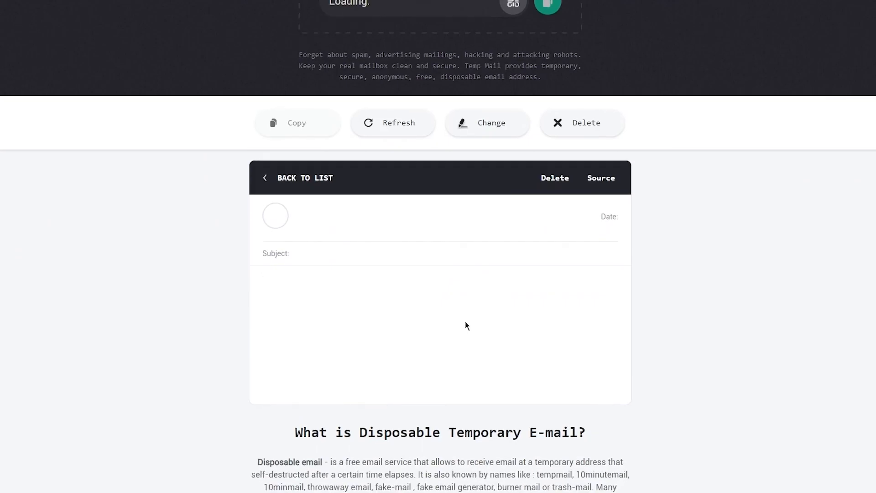
scroll(450, 337, "down", 3)
scroll(411, 340, "down", 2)
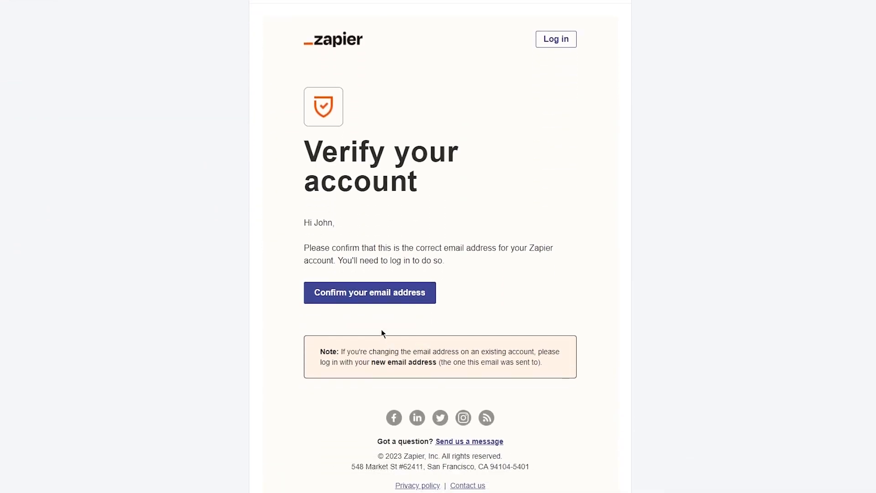
left_click(372, 295)
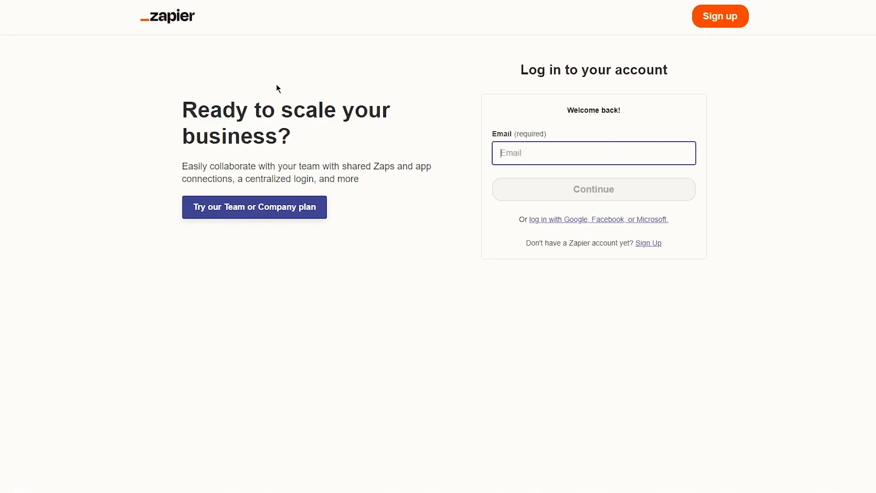
- Log in to Zapier by pasting the account email and entering the password
left_click(577, 147)
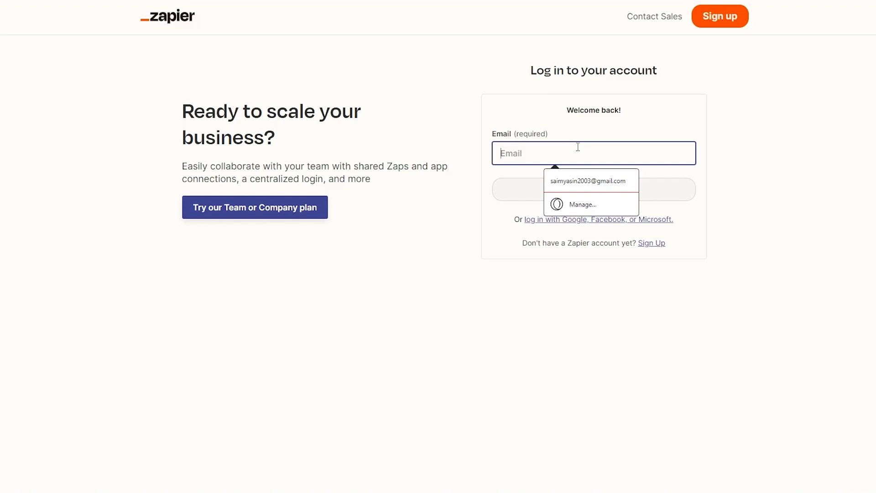
key("ctrl+v")
left_click(580, 183)
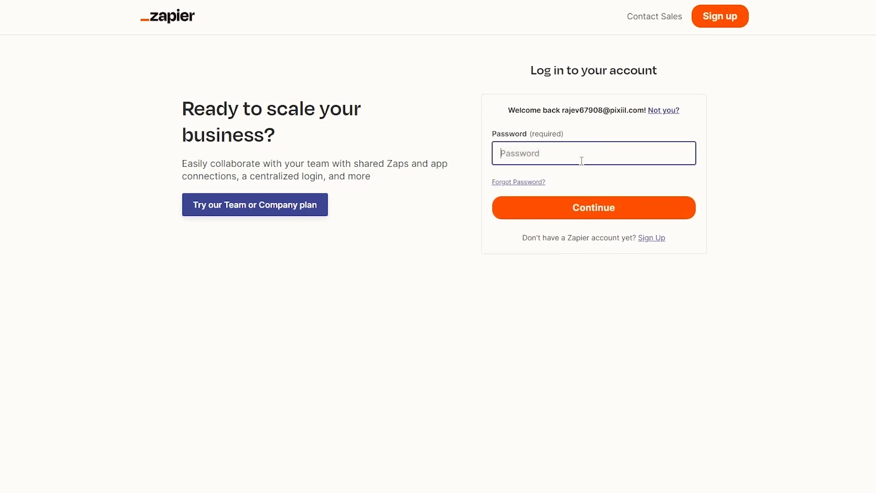
key("Return")
type("••••••••••••••••")
left_click(632, 226)
left_click(614, 206)
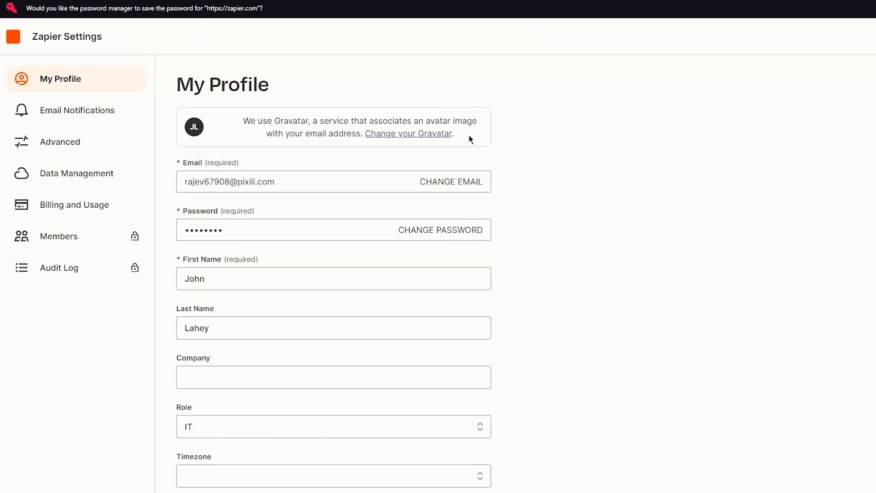
scroll(434, 142, "down", 2)
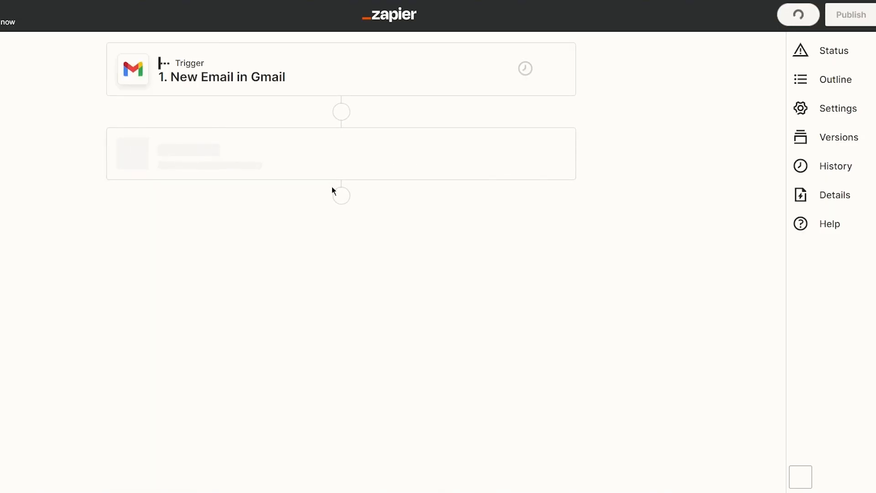
- Publish the Zap with Publish & Turn On and dismiss the 'Your Zap is on!' message
left_click(539, 84)
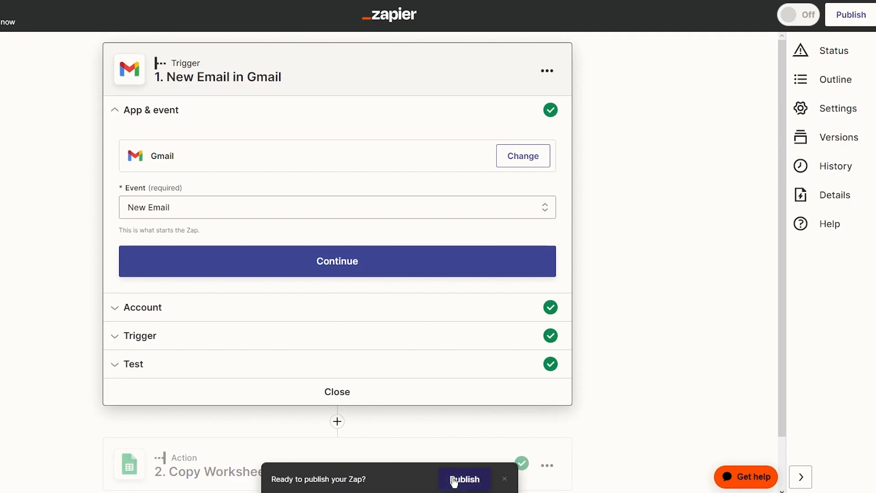
left_click(455, 479)
left_click(392, 268)
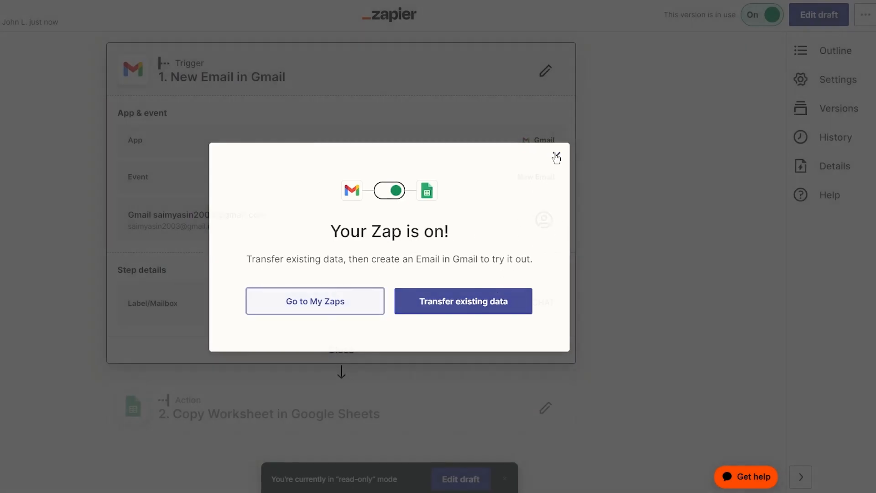
left_click(555, 156)
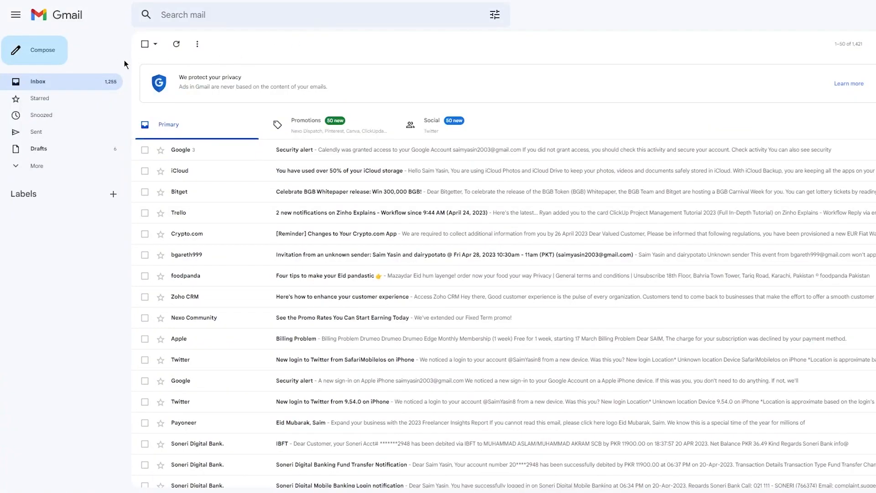
- Compose a test email with subject 'sdfsdfsdfsd' and a zap-testing body, correcting a misspelling
left_click(45, 51)
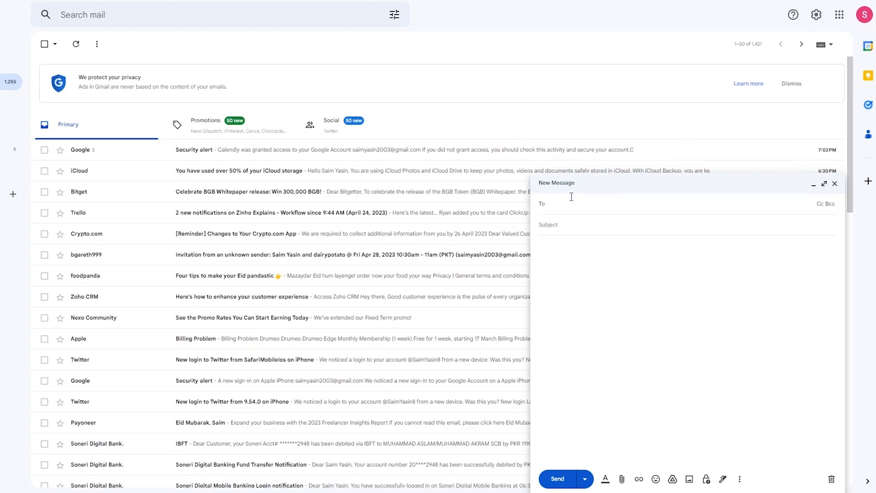
type("sdsdf")
left_click(563, 228)
type("sdfsdfsdfsd")
left_click(592, 268)
type("This is a sample email for testing my zap at azapier that i created")
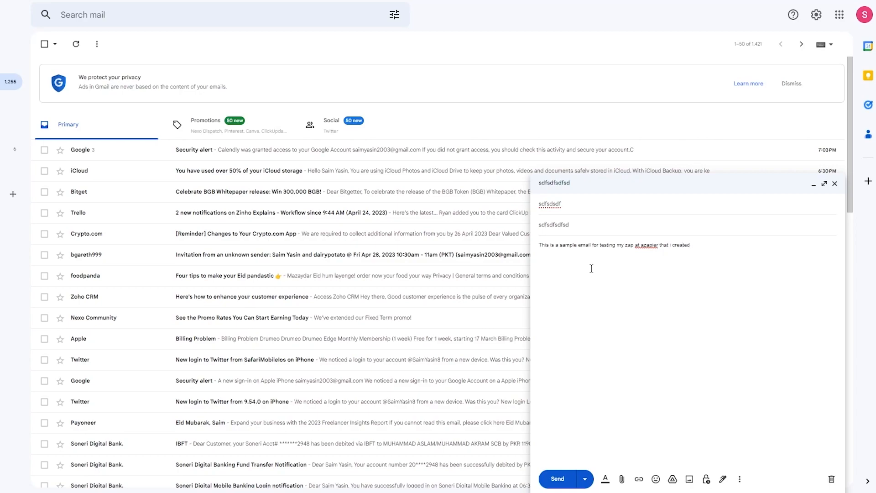
left_click(651, 250)
left_click(661, 261)
- Send the email after replacing the invalid recipient with a suggested contact address
left_click(566, 481)
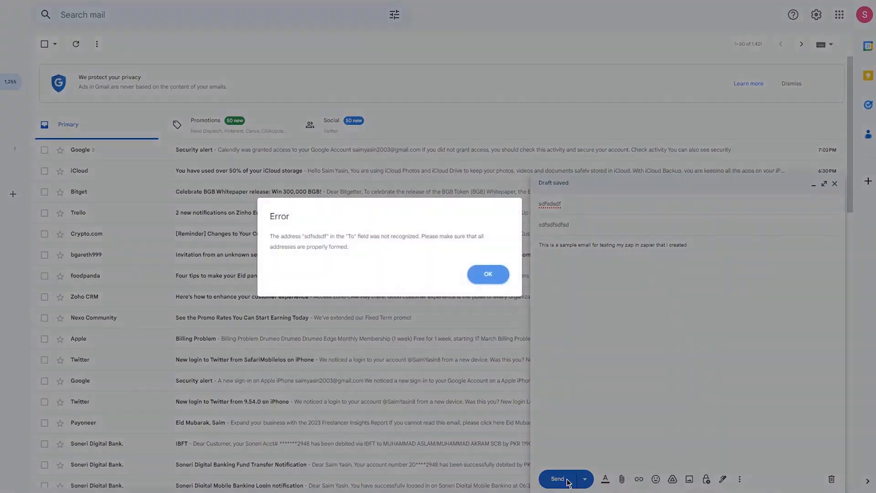
left_click(486, 276)
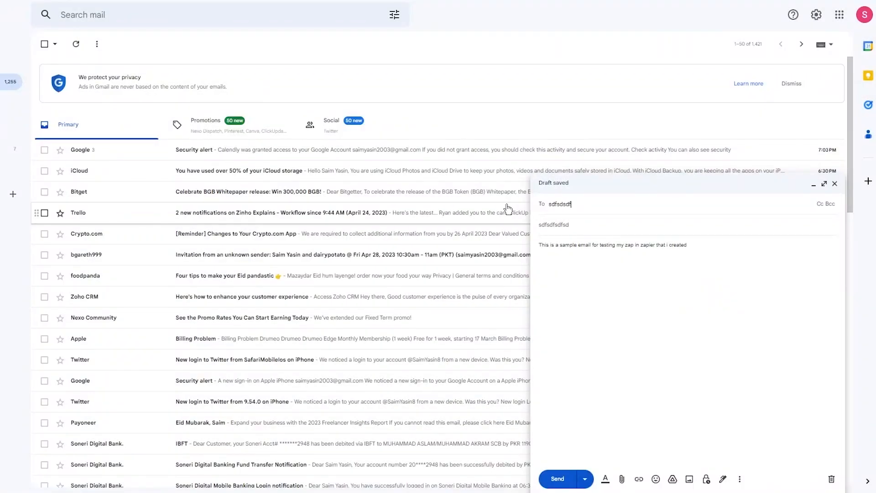
left_click_drag(574, 211, 527, 209)
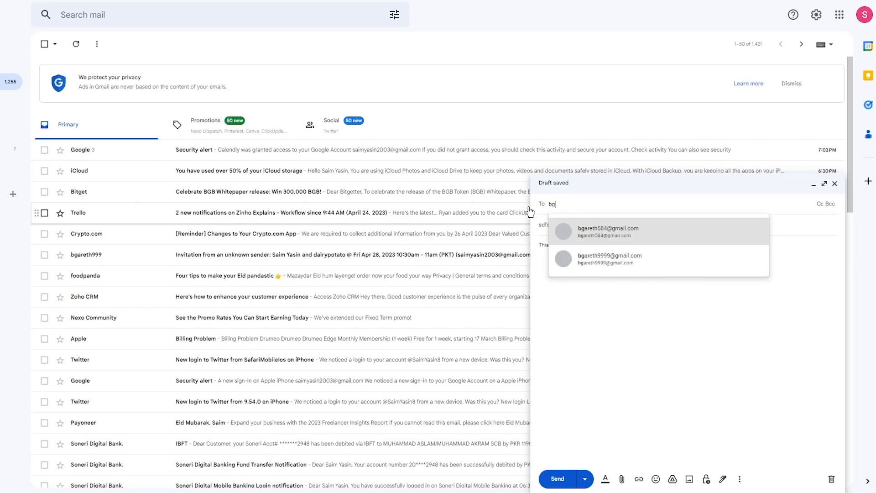
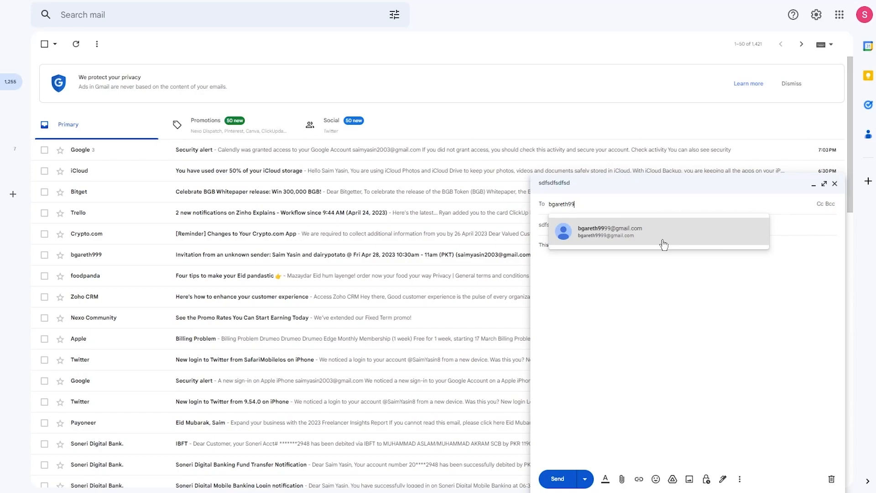
left_click(620, 236)
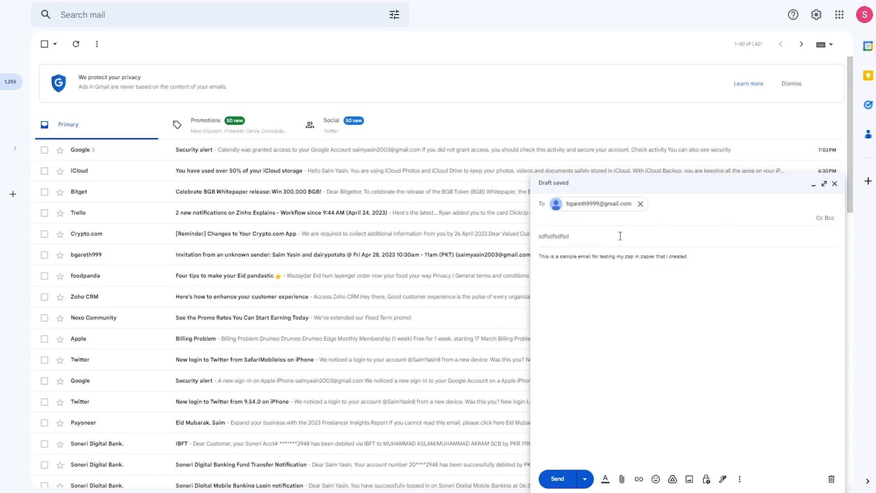
left_click(557, 479)
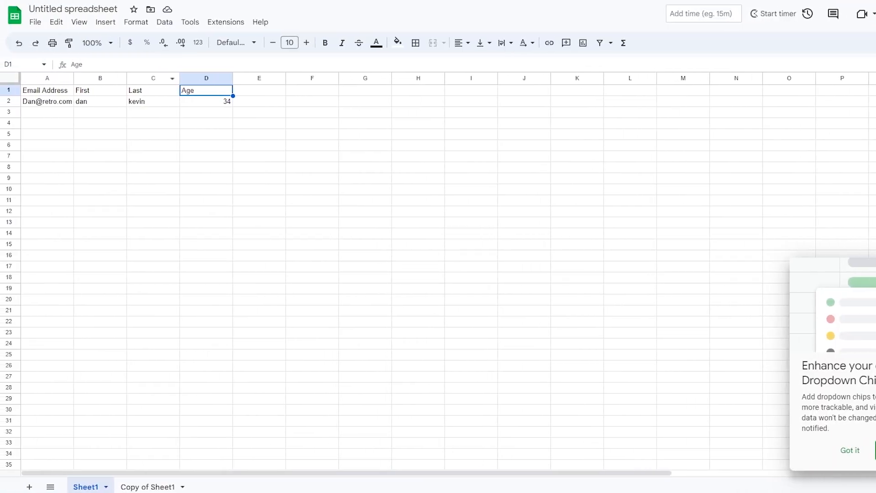
- Return to the Sheets home page and open Untitled spreadsheet
left_click(23, 21)
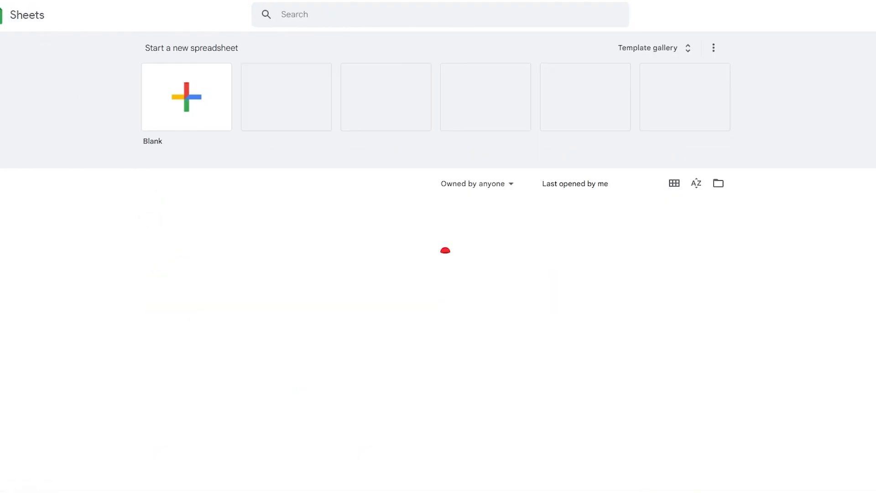
left_click(215, 219)
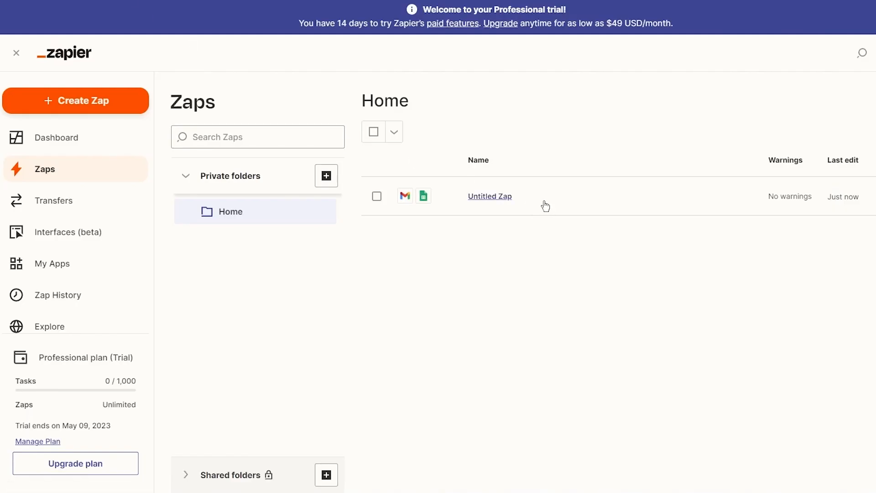
- Open the Untitled Zap, review the Gmail trigger, then show the Copy Worksheet action details
left_click(488, 192)
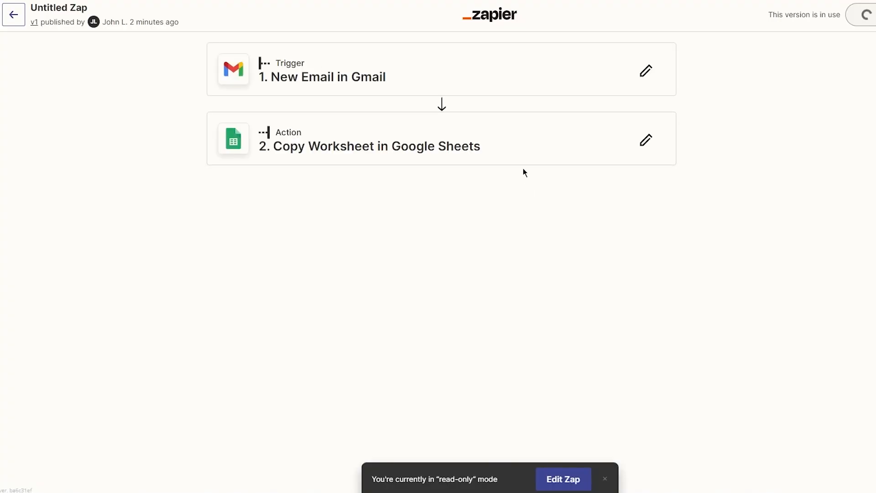
left_click(459, 71)
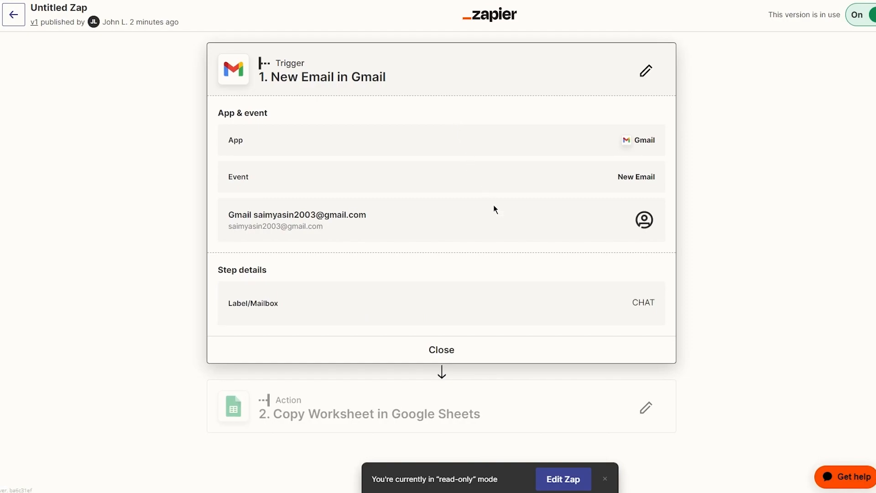
left_click(441, 349)
left_click(382, 153)
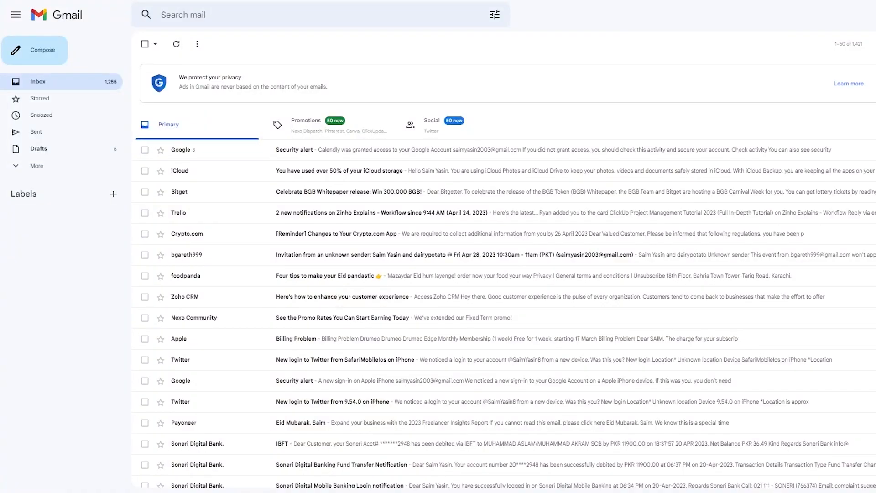
- Address a new email to your own account and type 'I am testing the zap again' in the body
left_click(45, 50)
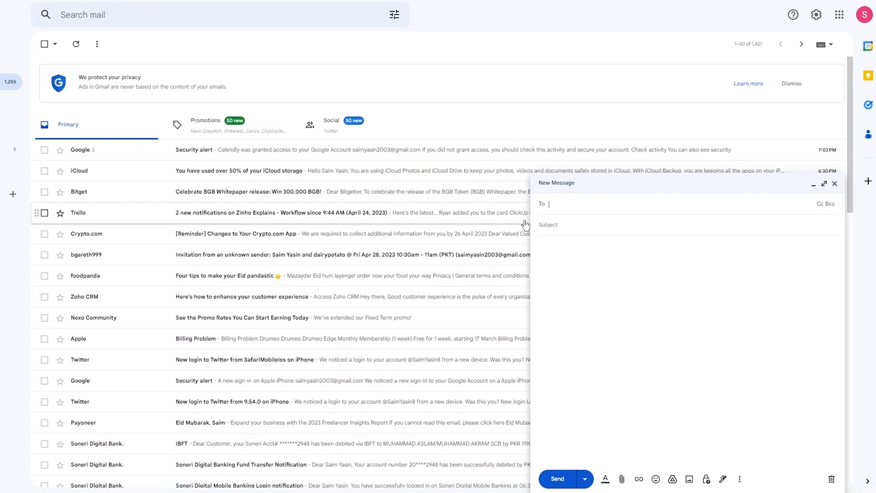
key("Return")
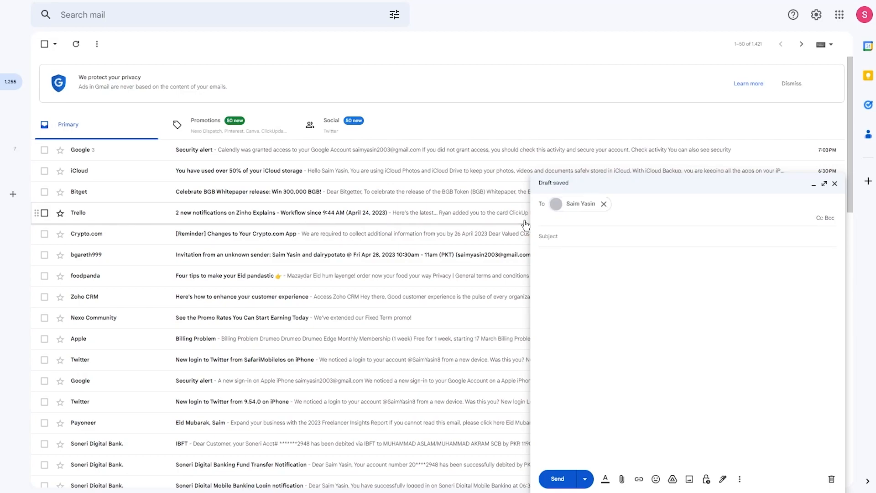
left_click(578, 254)
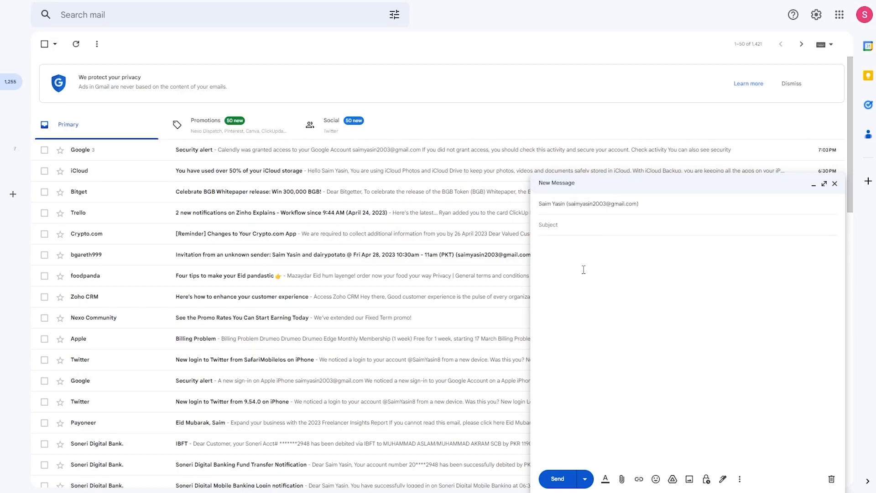
type("I am testing the zap again")
- Dismiss the Dropdown Chips tip, reload Google Sheets, and reopen Untitled spreadsheet to check for a copied worksheet
left_click(557, 479)
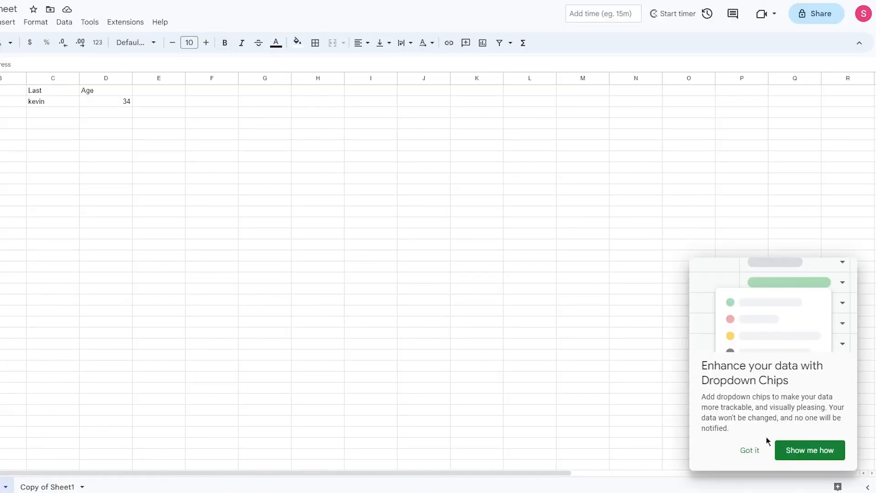
left_click(752, 456)
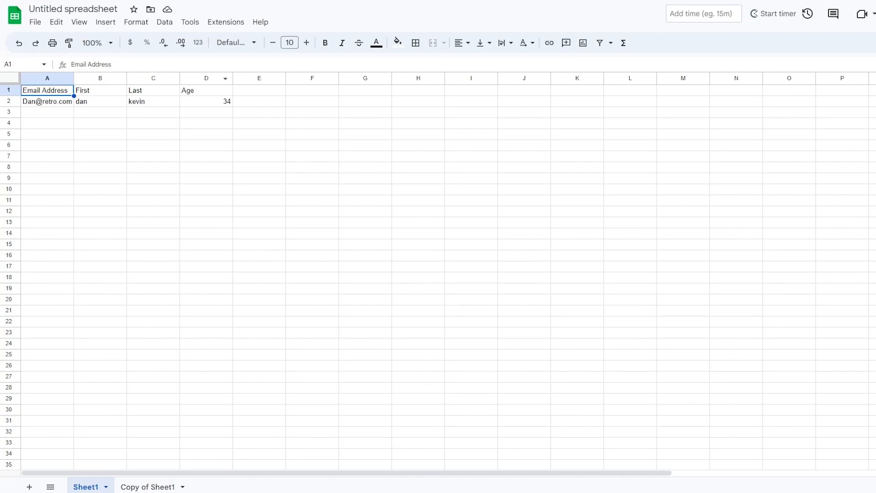
key("F5")
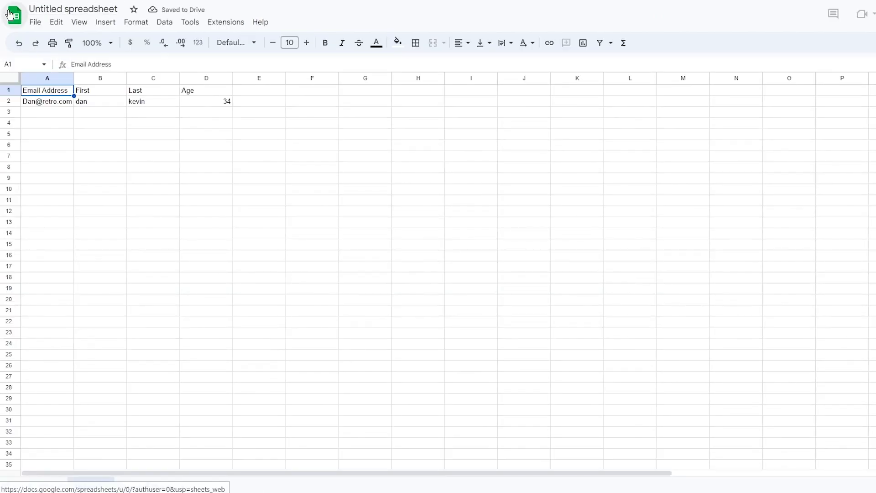
left_click(10, 14)
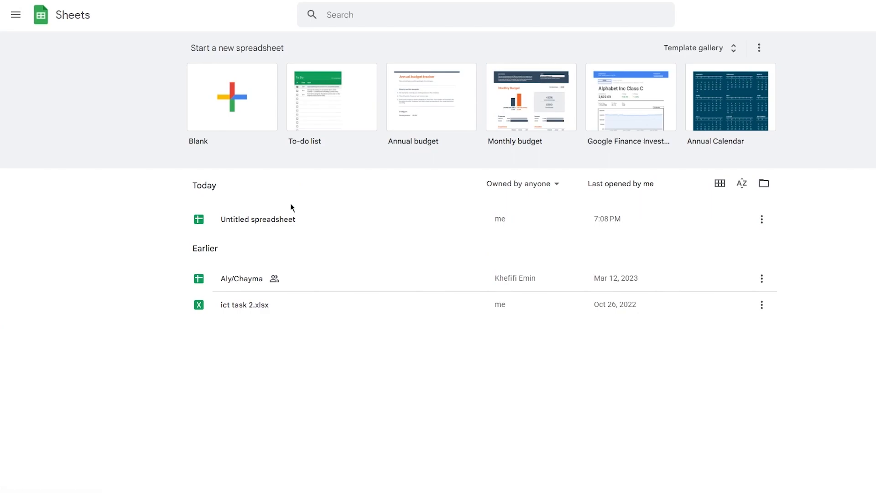
left_click(383, 220)
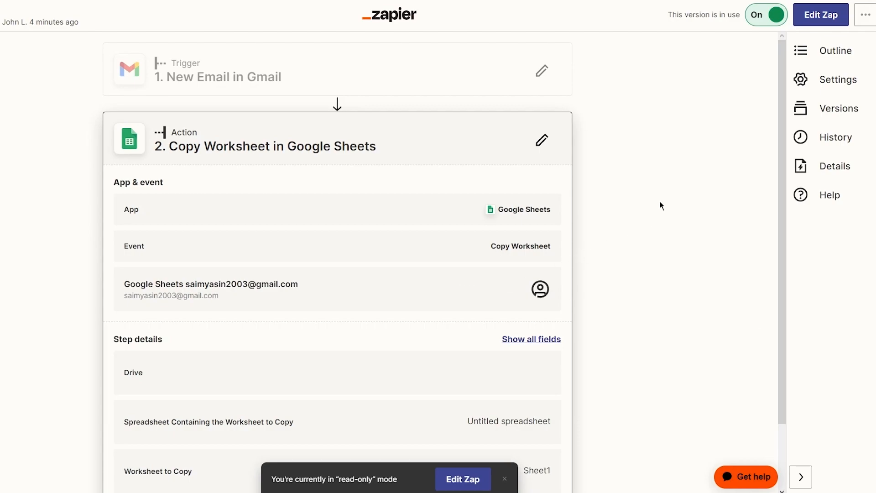
- Close the action details, switch the published Zap to editing, and add a step after Google Sheets
scroll(654, 206, "down", 2)
left_click(354, 440)
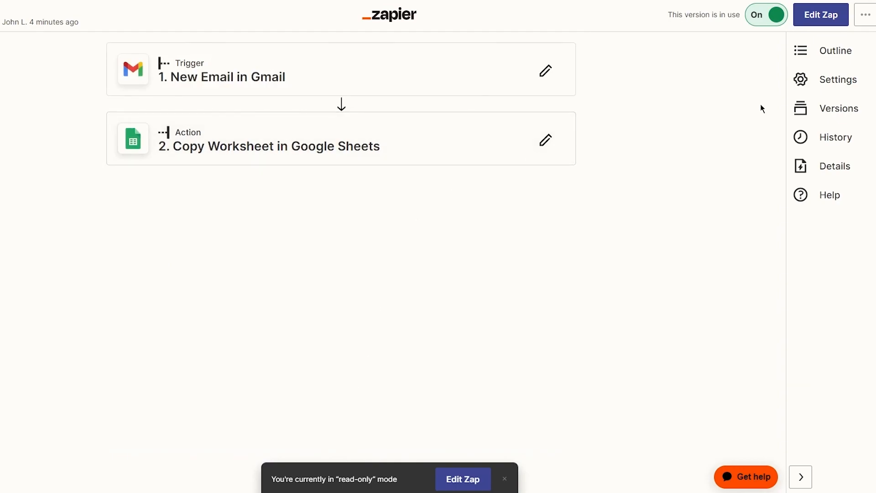
left_click(828, 19)
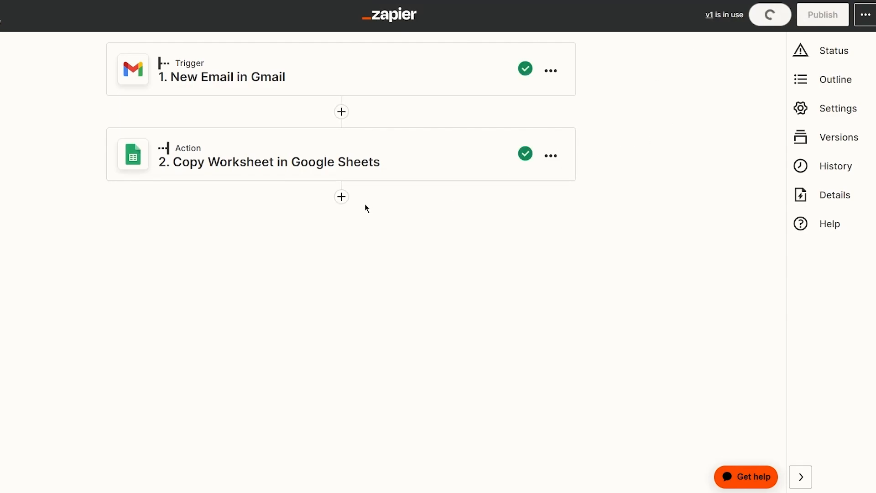
left_click(342, 198)
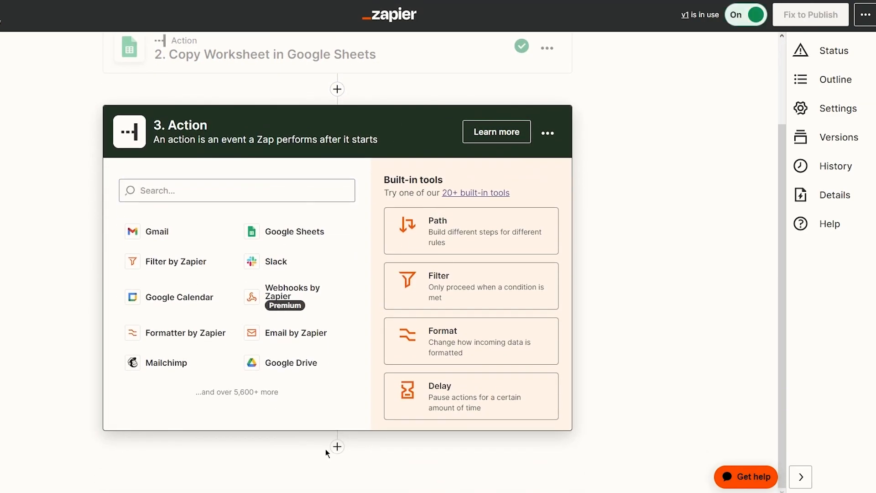
- Add another empty action below step 3, then leave the editor for the Zaps list
left_click(336, 446)
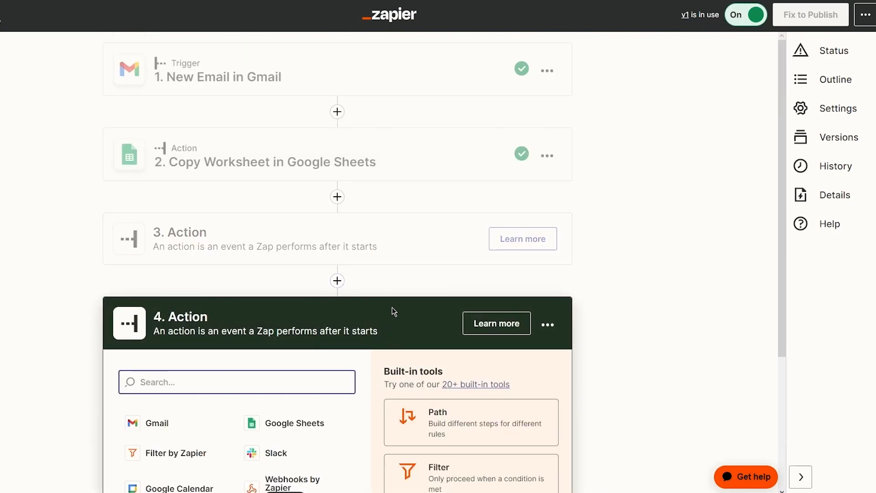
left_click(654, 278)
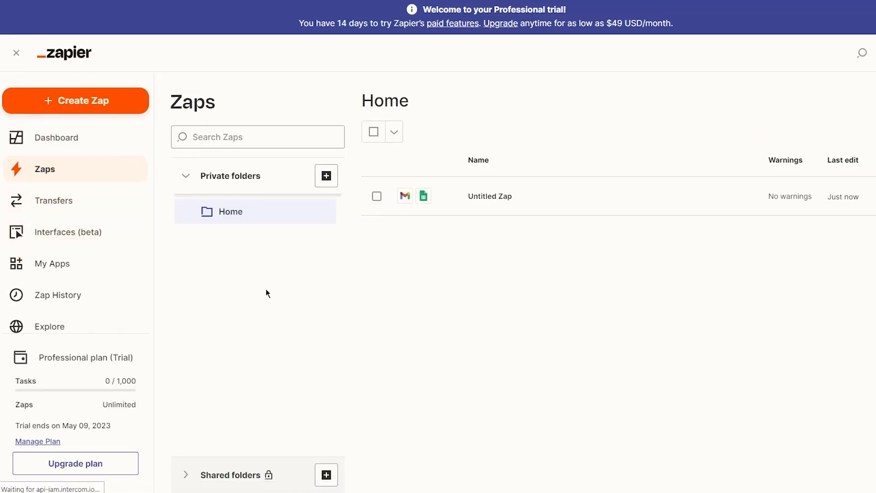
- Open the Transfers page and read its heading and explanation of how Transfers work
left_click(82, 208)
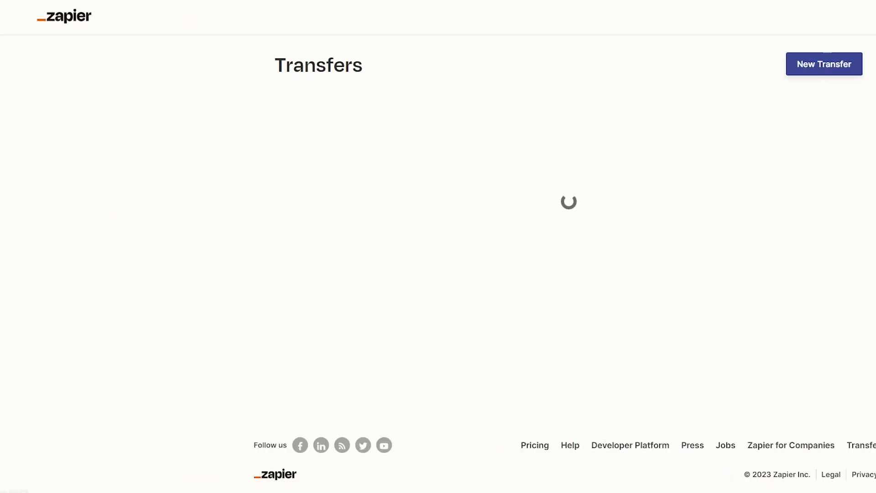
left_click_drag(448, 186, 831, 209)
left_click(586, 207)
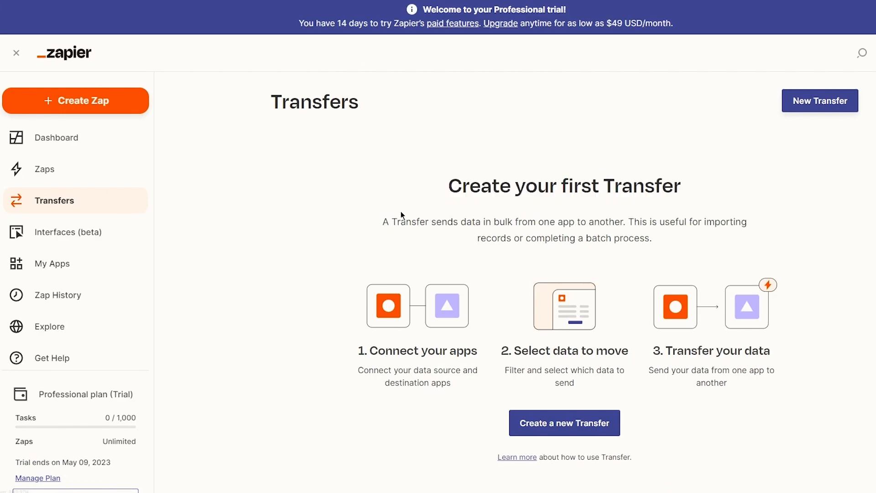
left_click_drag(400, 211, 729, 266)
left_click(780, 239)
scroll(780, 333, "down", 3)
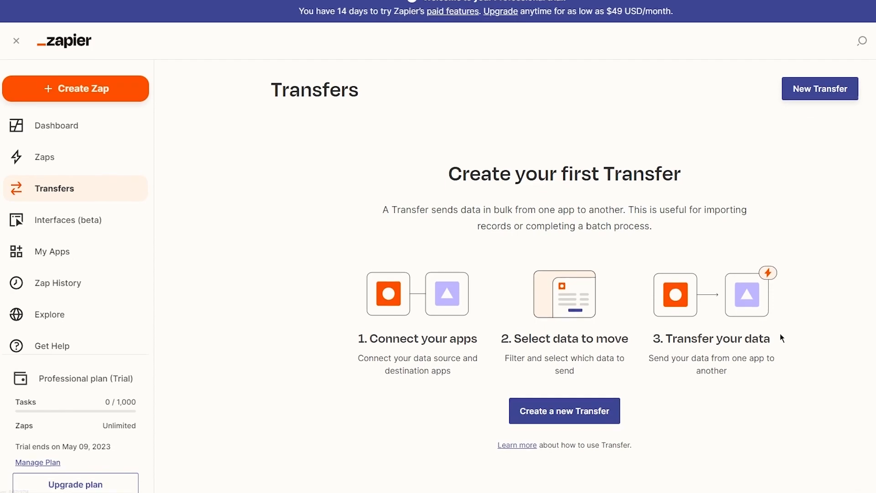
scroll(779, 337, "up", 3)
scroll(778, 338, "down", 3)
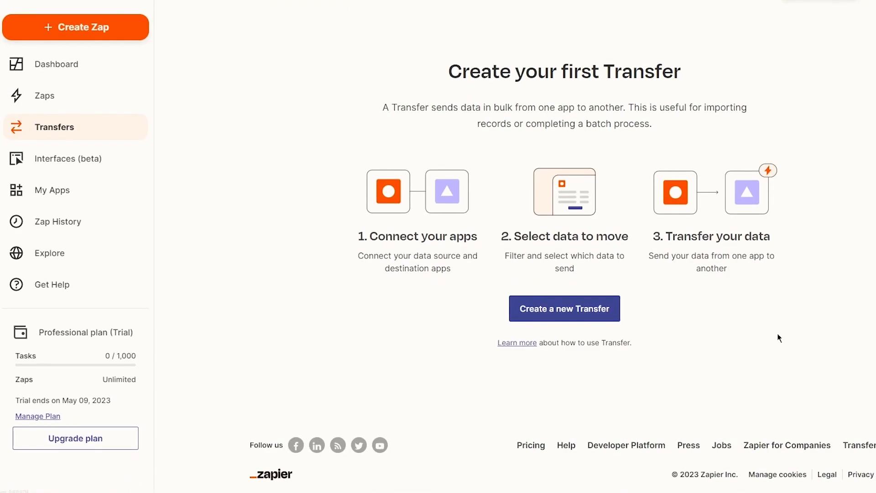
scroll(779, 337, "up", 3)
- Create a new Transfer and choose the Run once option to move data one time
left_click(570, 423)
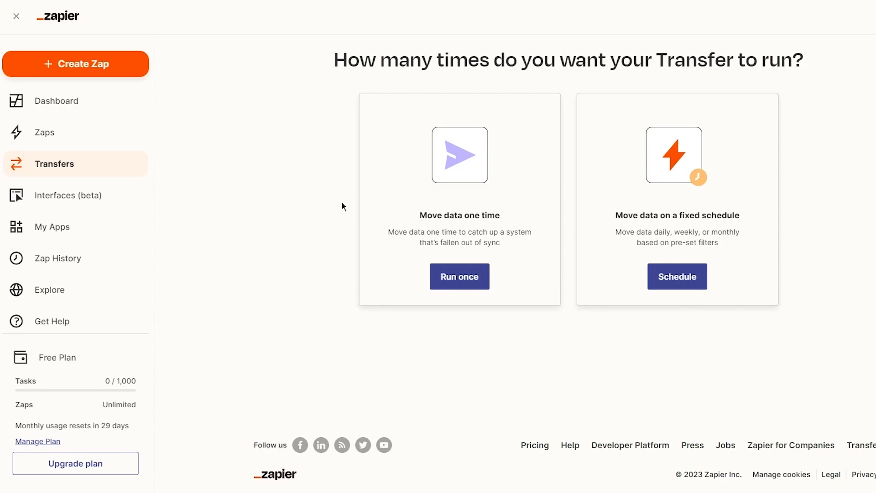
left_click_drag(546, 234, 751, 242)
left_click(801, 254)
left_click(457, 279)
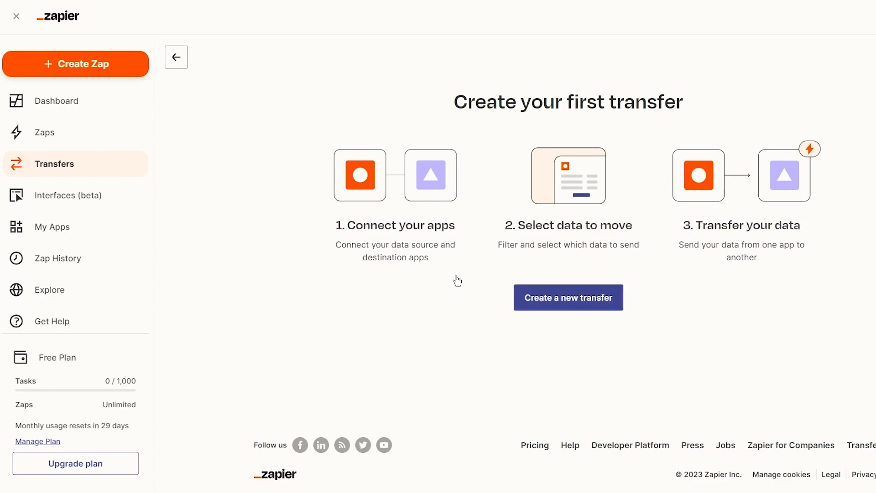
- Begin the new transfer with Gmail as source app and Email as source data
left_click(551, 295)
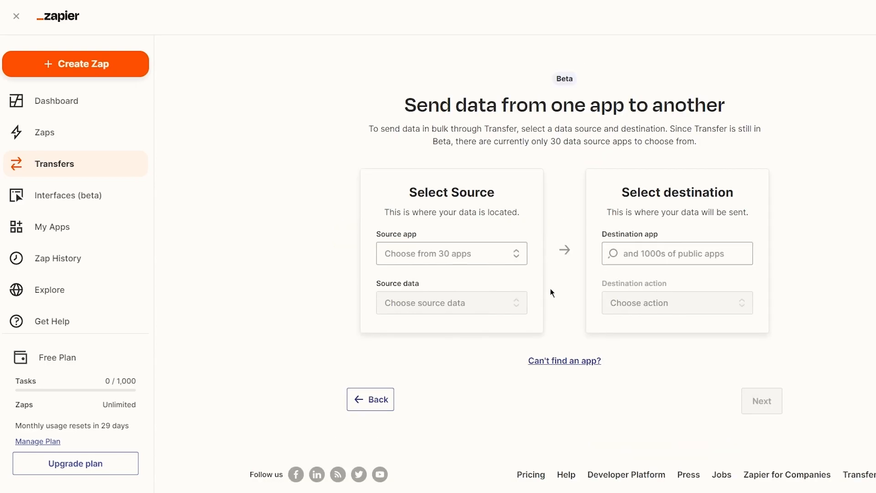
left_click_drag(405, 106, 820, 140)
left_click(820, 140)
left_click(449, 254)
scroll(470, 301, "down", 3)
scroll(468, 302, "down", 2)
scroll(467, 303, "up", 2)
left_click(466, 296)
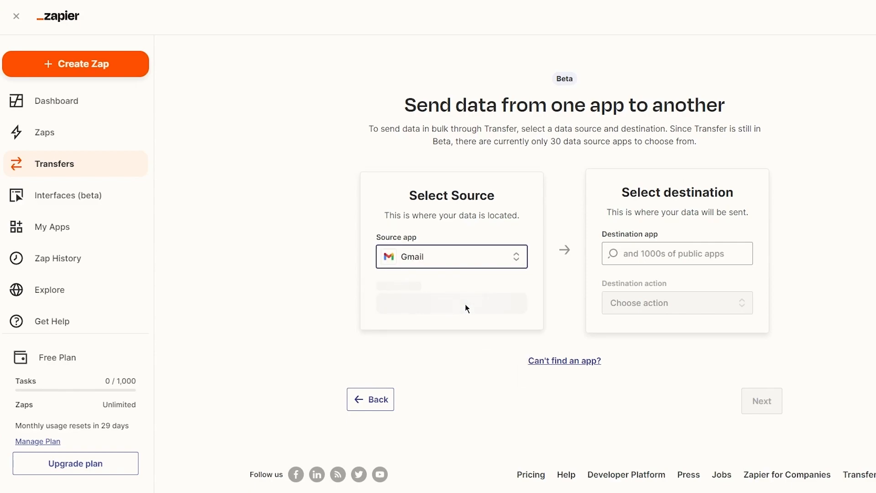
left_click(462, 304)
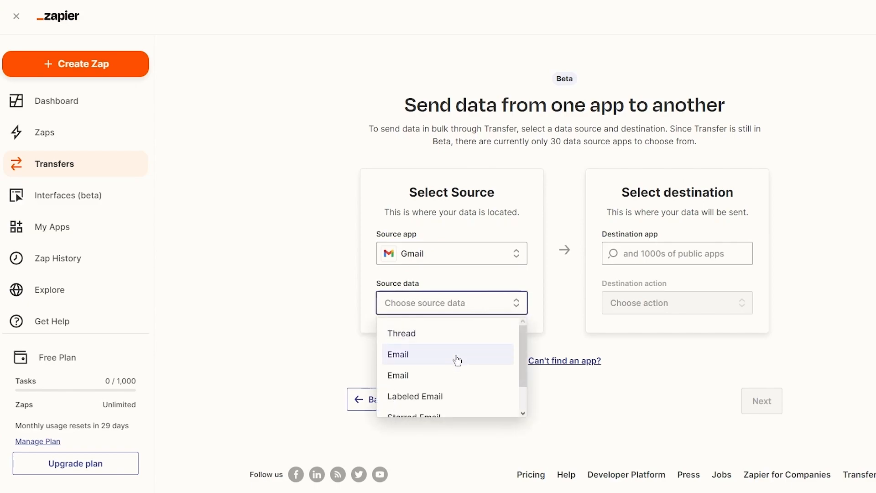
scroll(457, 360, "down", 3)
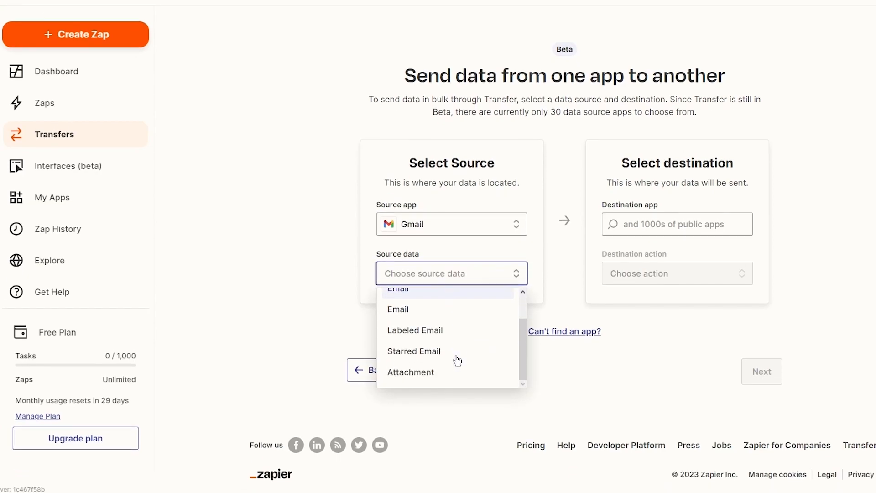
scroll(449, 351, "up", 2)
left_click(426, 325)
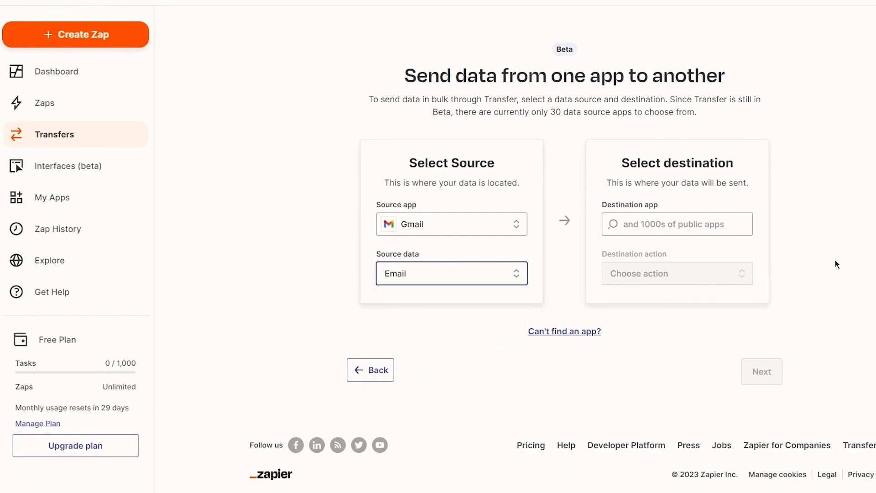
- Set the destination app to Google Sheets with the Create Worksheet action
left_click(740, 218)
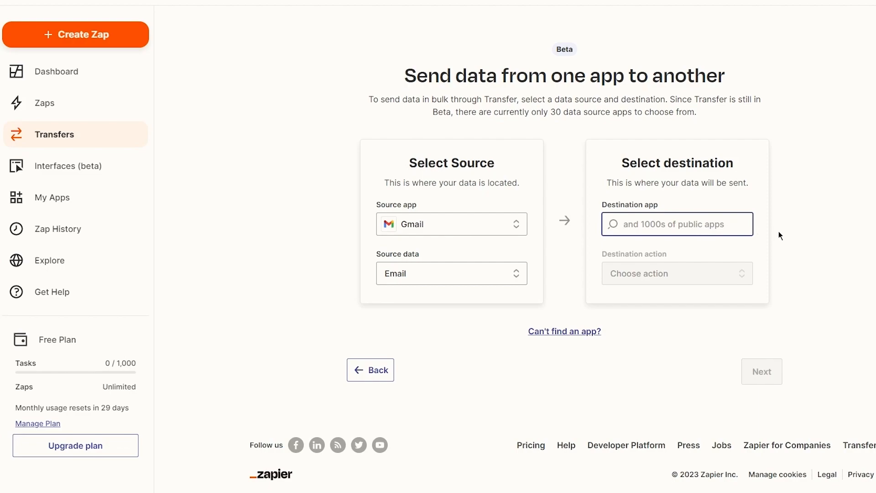
type("goog")
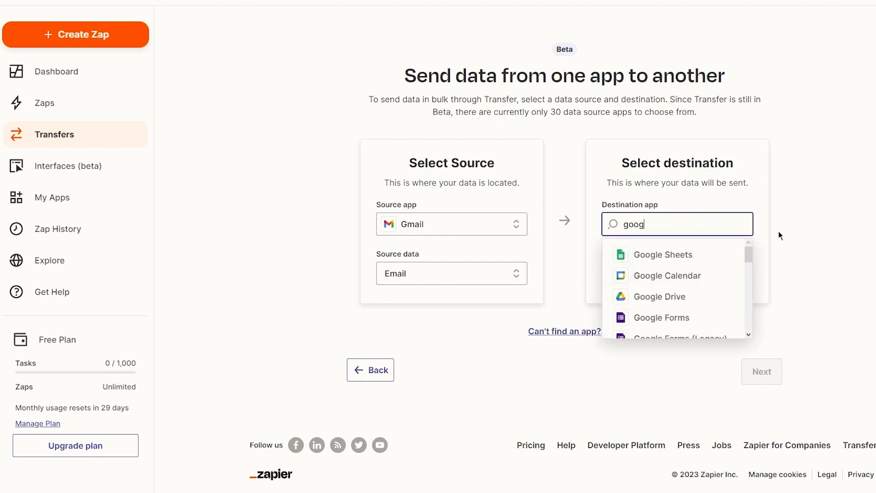
left_click(708, 266)
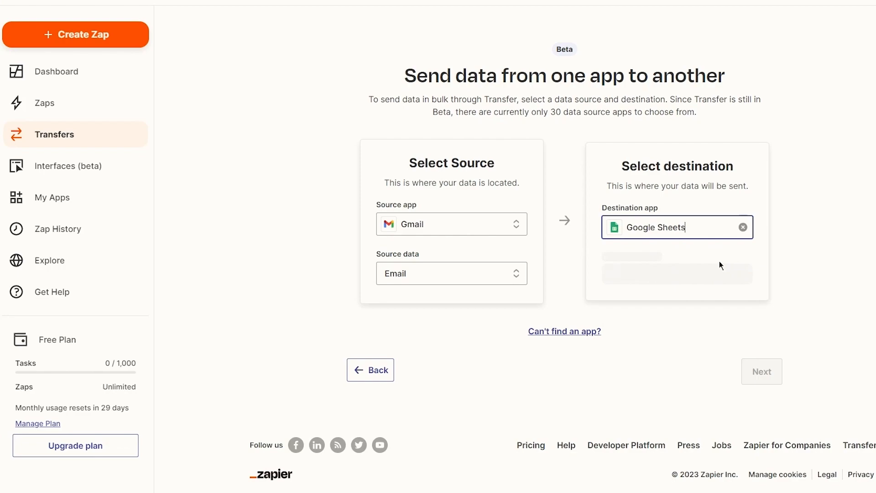
left_click(675, 273)
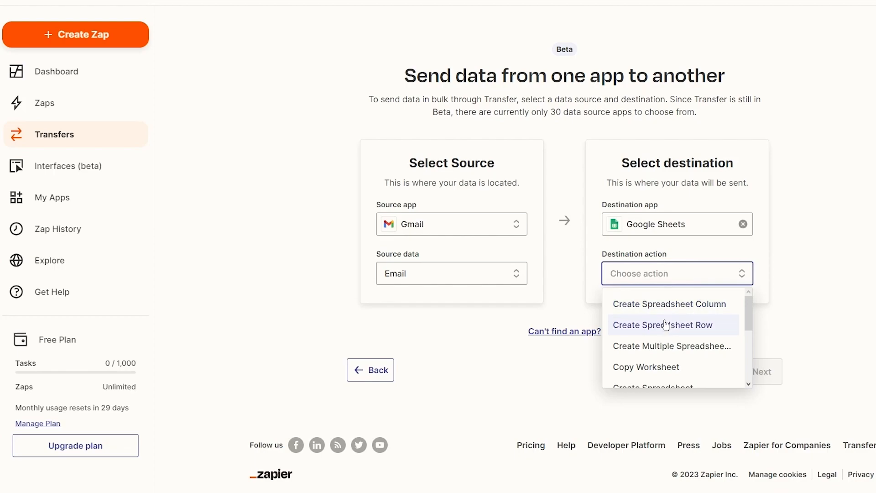
scroll(666, 324, "down", 3)
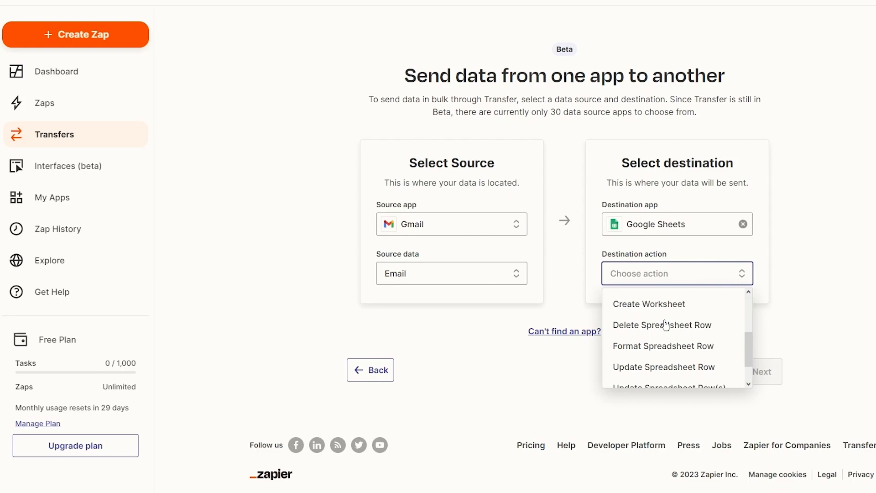
left_click(669, 302)
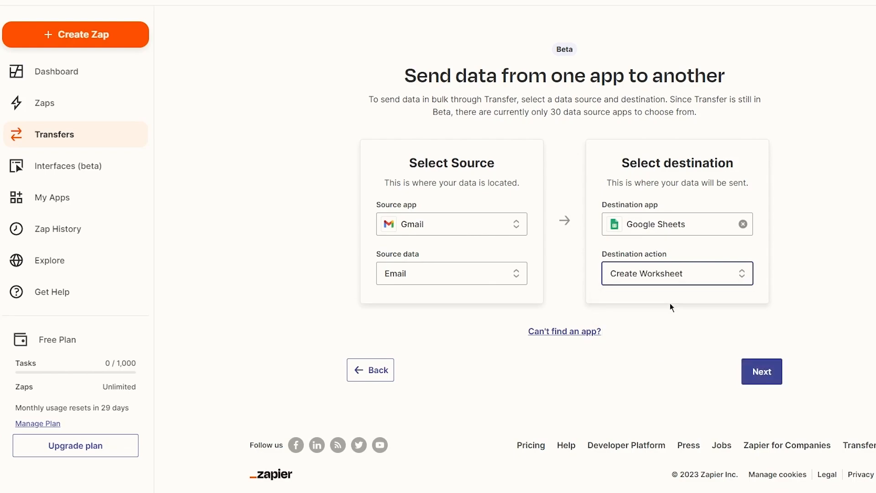
- Use the first connected Gmail account as source, leave Label/Mailbox empty, and fetch the Gmail data
left_click(762, 381)
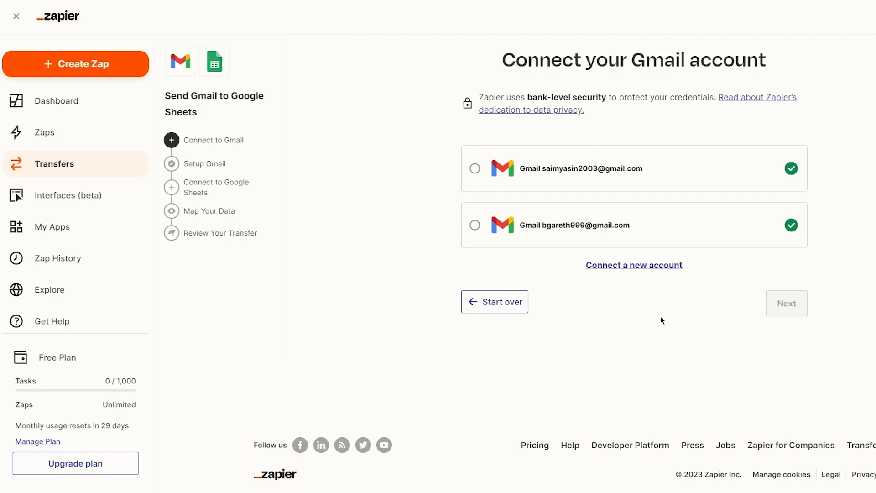
left_click(475, 168)
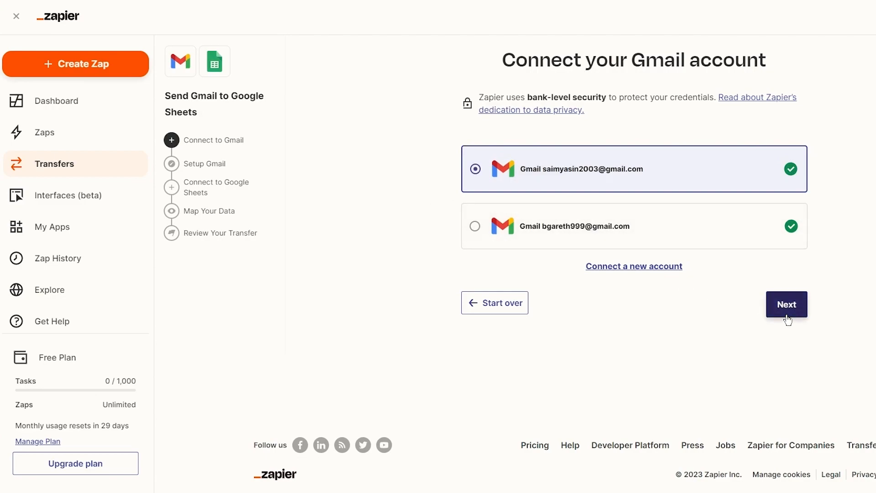
left_click(787, 315)
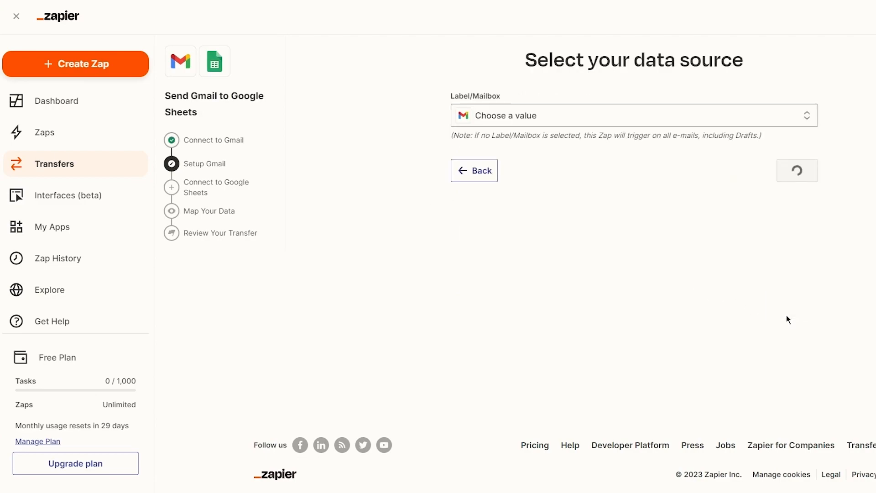
left_click(629, 124)
left_click(585, 228)
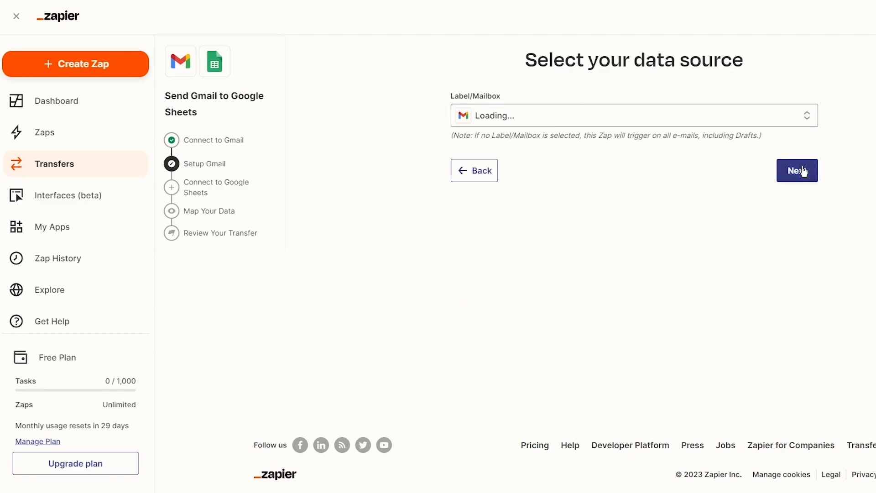
left_click(778, 170)
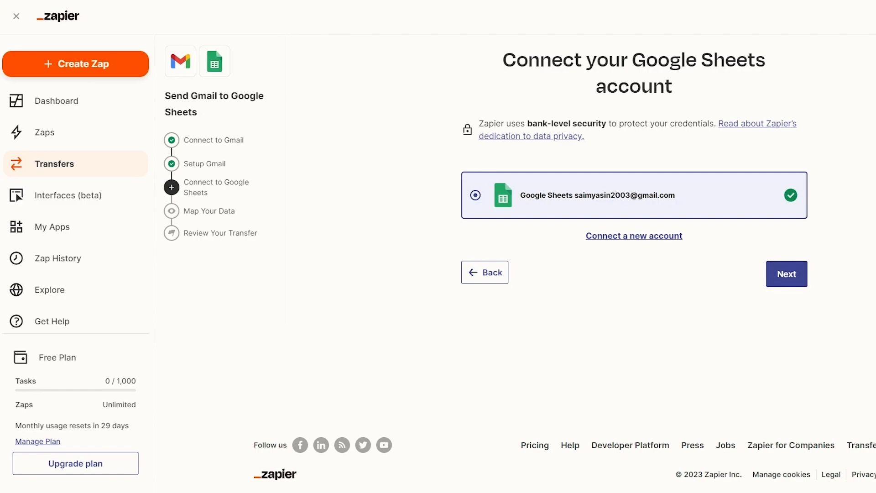
- Keep the connected Google Sheets account and choose Untitled spreadsheet as the destination
left_click(785, 274)
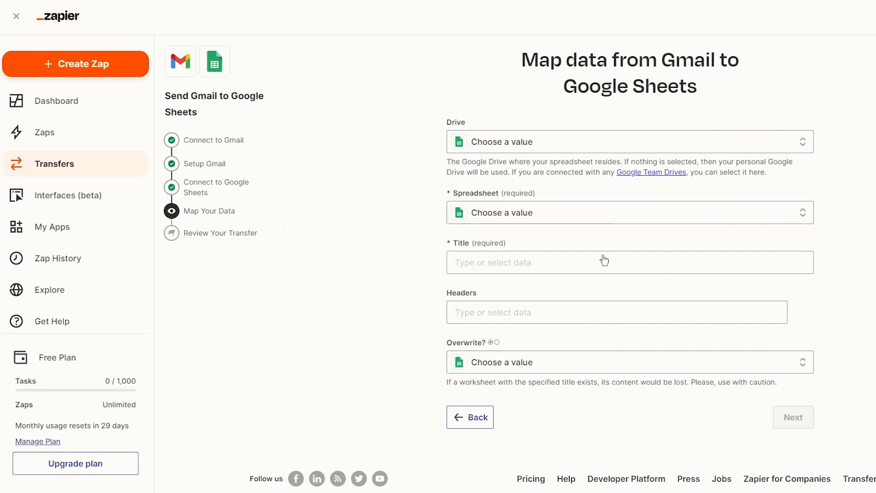
left_click(571, 149)
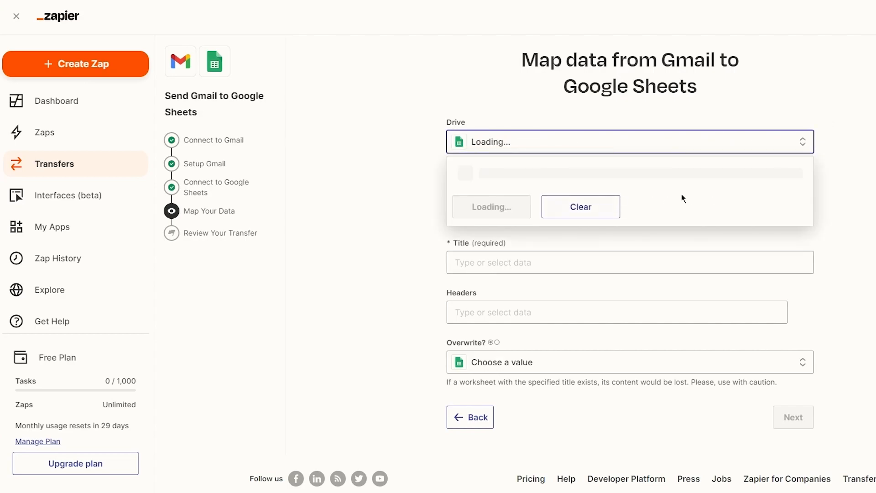
left_click(874, 207)
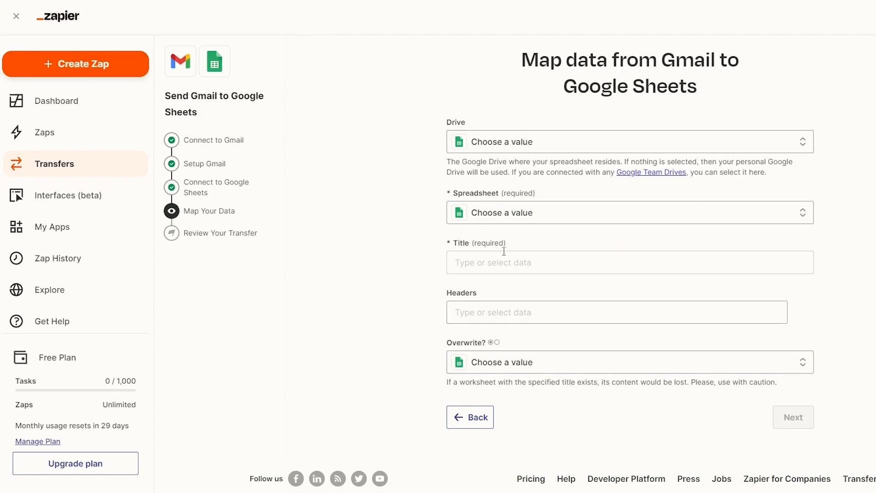
left_click(554, 215)
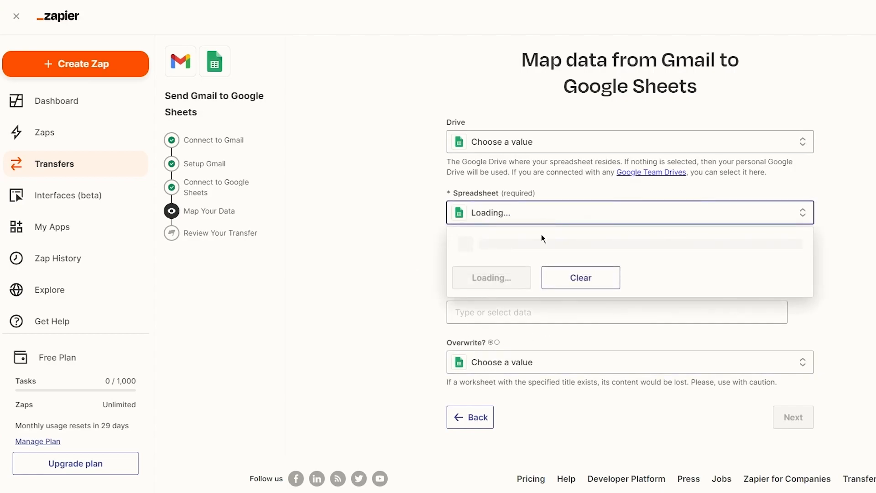
left_click(547, 279)
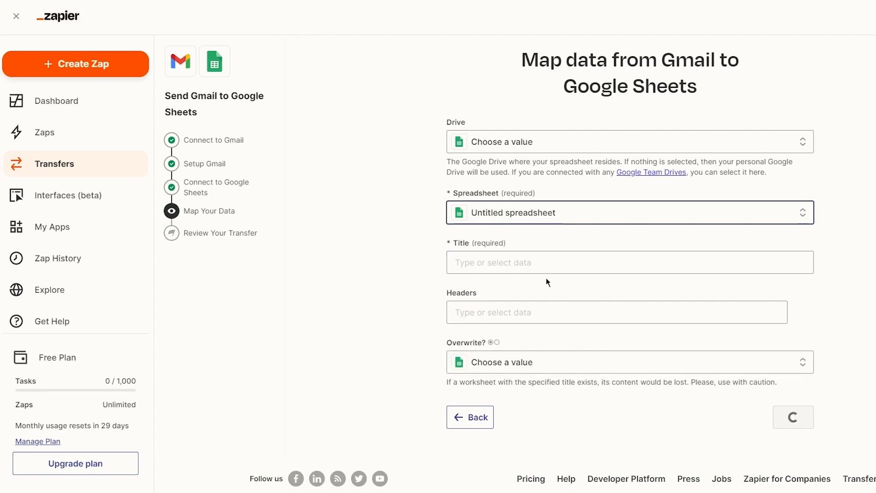
- Map Body Plain twice into the worksheet title and Subject into the headers
left_click(492, 258)
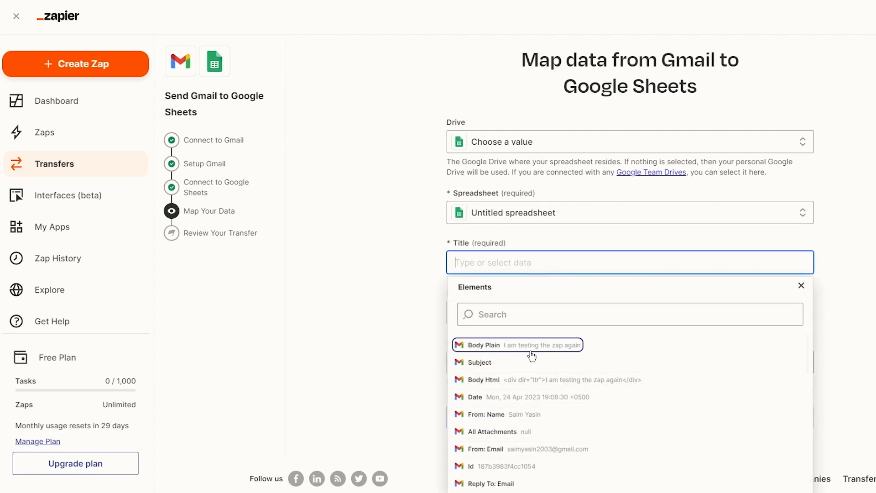
left_click(480, 347)
left_click(481, 348)
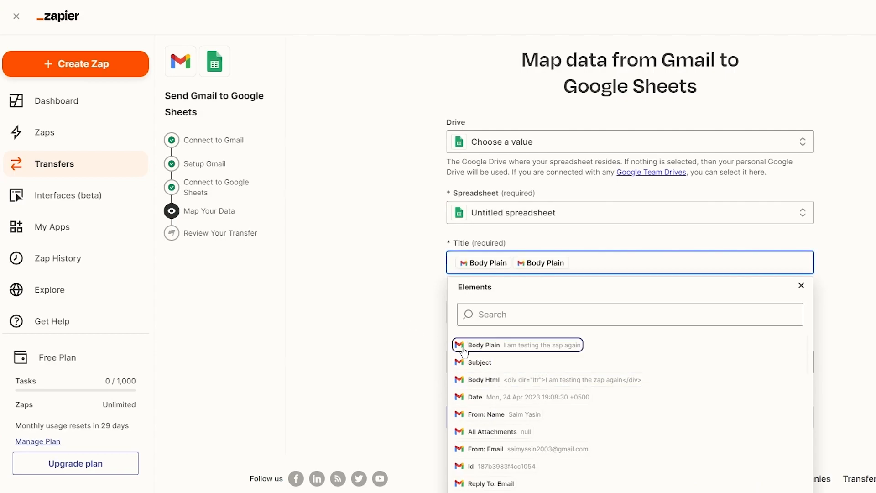
left_click(549, 316)
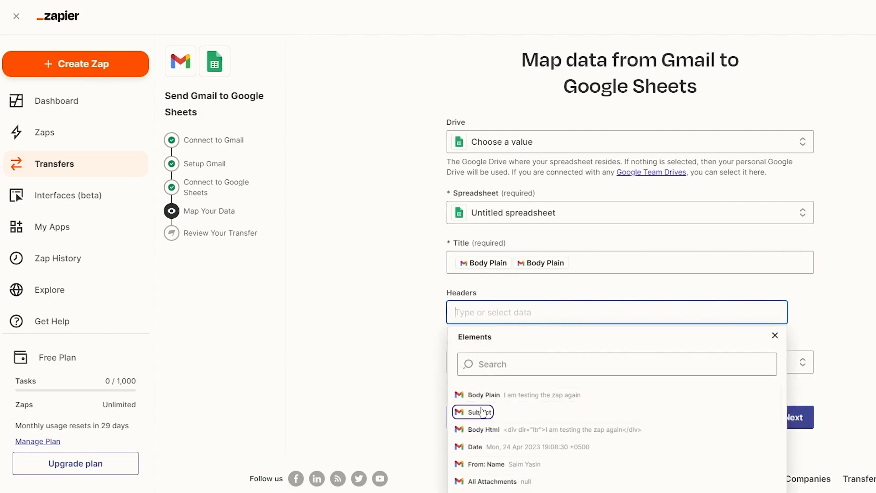
left_click(464, 410)
left_click(569, 350)
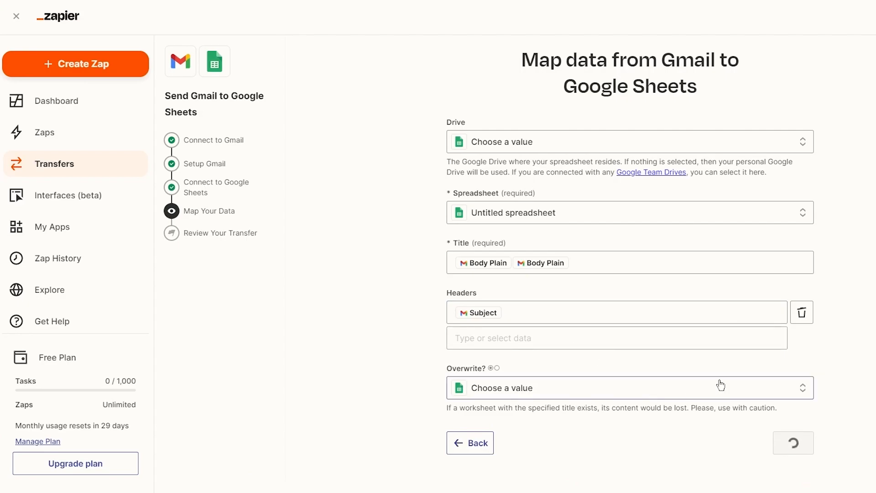
- Set Overwrite to True, read its caution note, and continue to the mapping review
scroll(820, 363, "down", 2)
left_click(666, 329)
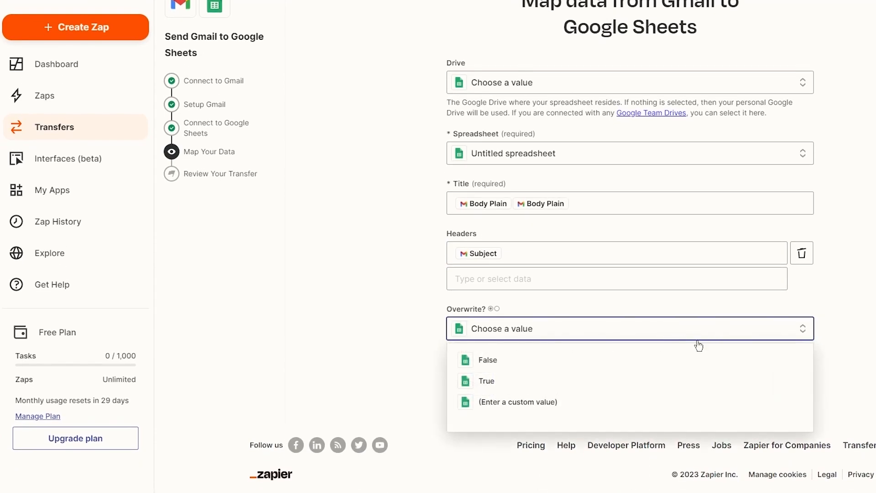
left_click(530, 382)
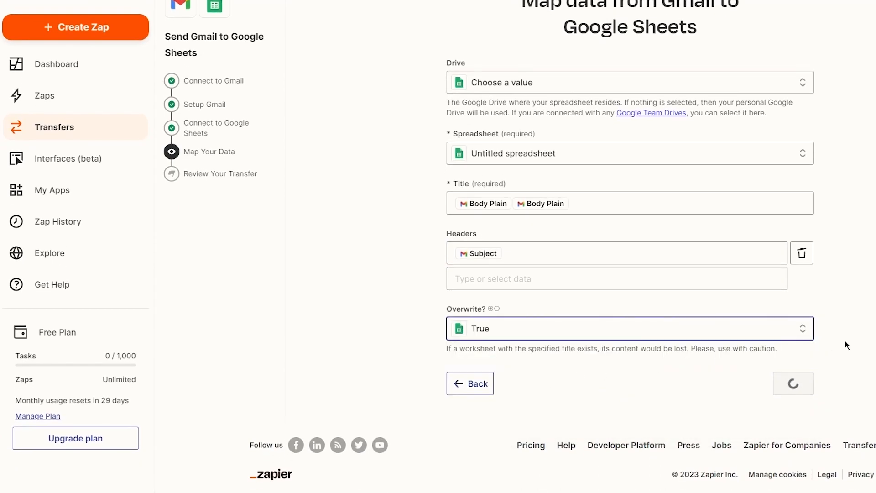
left_click_drag(445, 349, 690, 349)
left_click(674, 371)
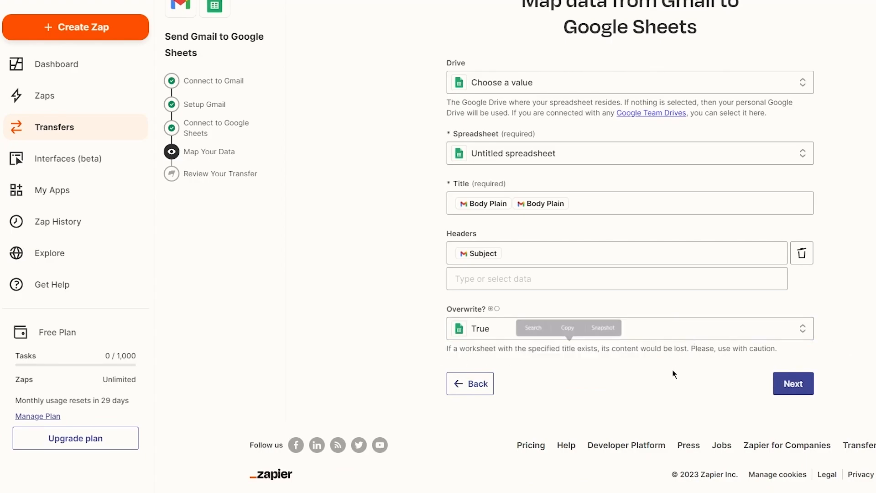
left_click_drag(619, 349, 726, 352)
left_click(729, 370)
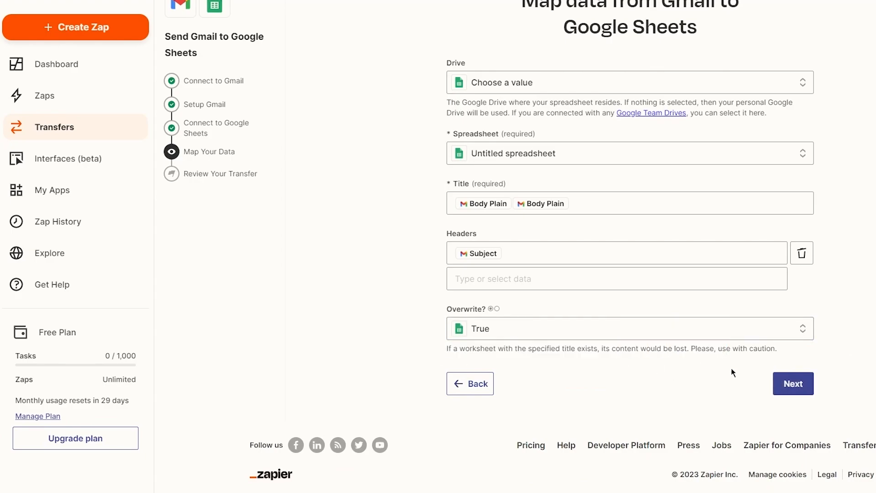
left_click(783, 382)
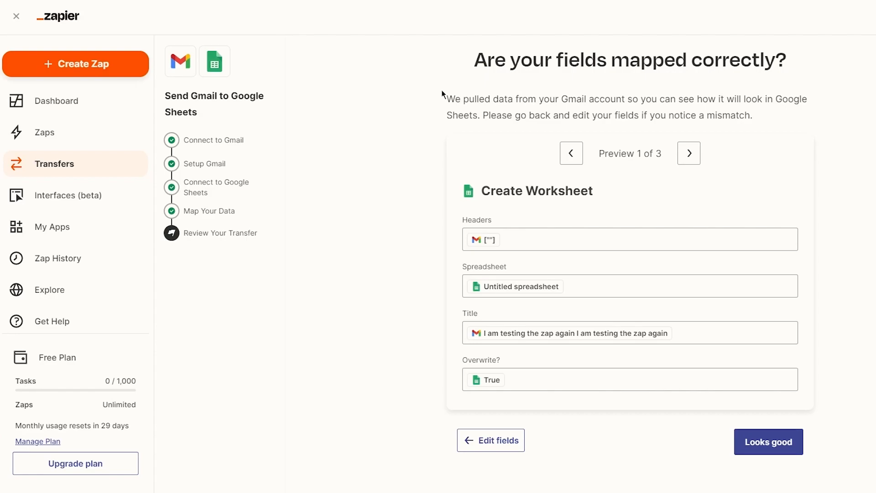
- Cycle through the three preview records and approve the mapping with Looks good
left_click(689, 153)
left_click(689, 153)
left_click(689, 153)
scroll(695, 235, "down", 3)
left_click(757, 379)
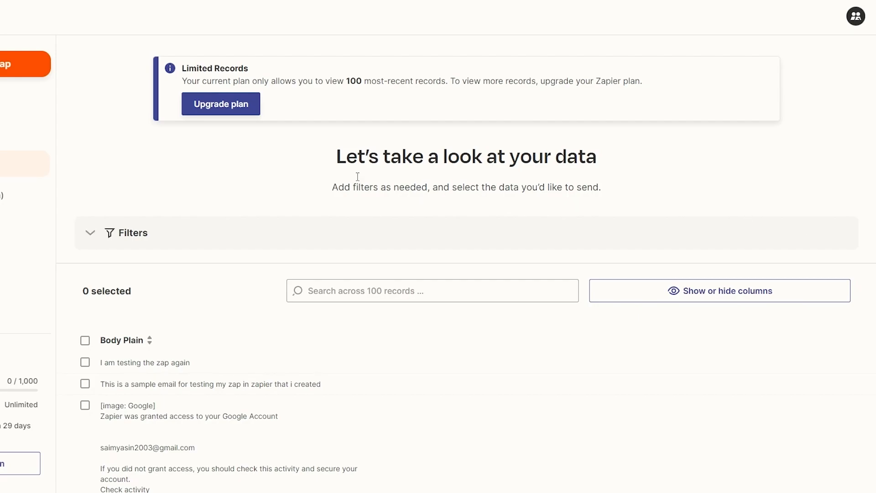
- Open Manage Plan from the sidebar to reach the Billing and usage settings
left_click(1, 20)
scroll(437, 247, "down", 5)
scroll(43, 294, "up", 5)
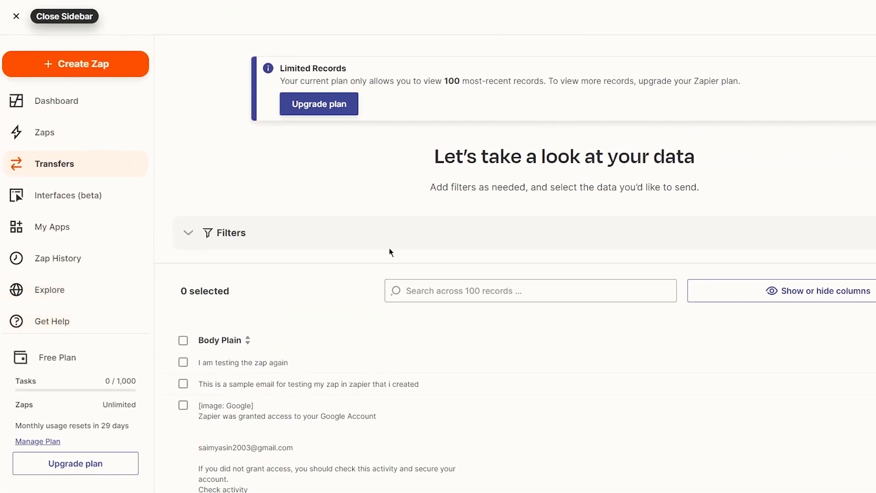
left_click(39, 441)
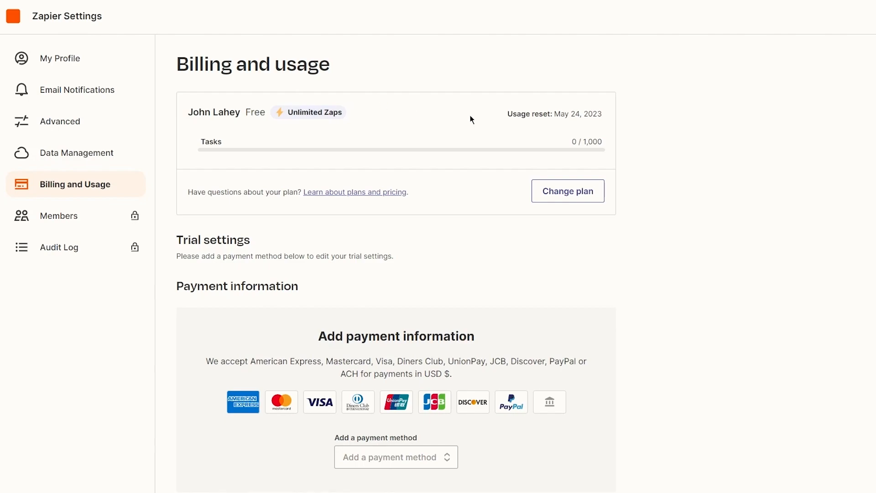
- Review the Billing and usage page and its accepted payment methods, then choose Change plan
scroll(543, 196, "down", 4)
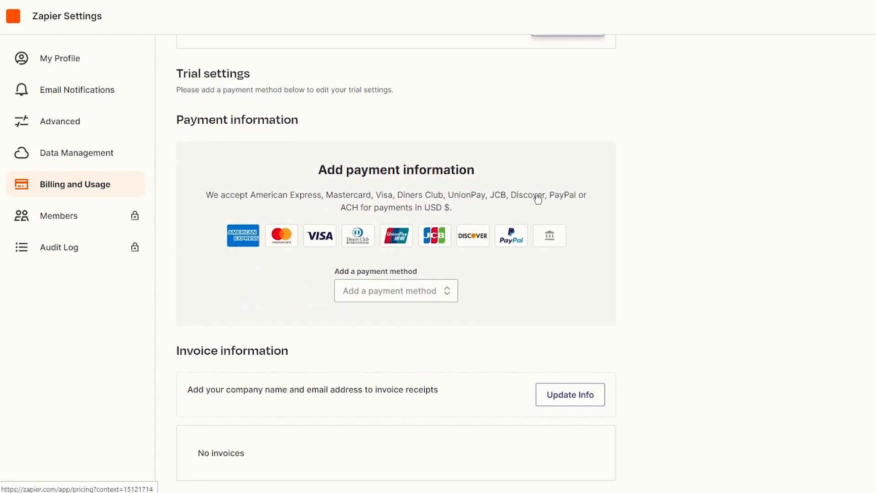
scroll(547, 193, "up", 2)
scroll(597, 163, "down", 2)
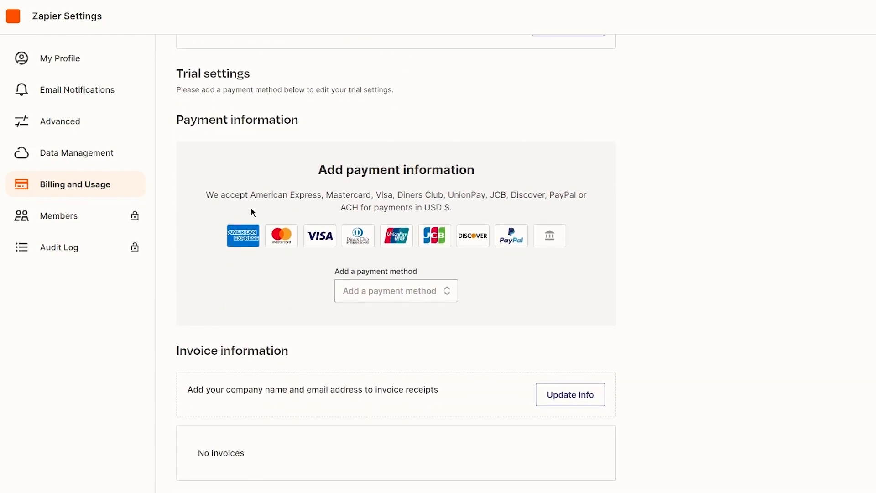
left_click_drag(238, 222, 653, 242)
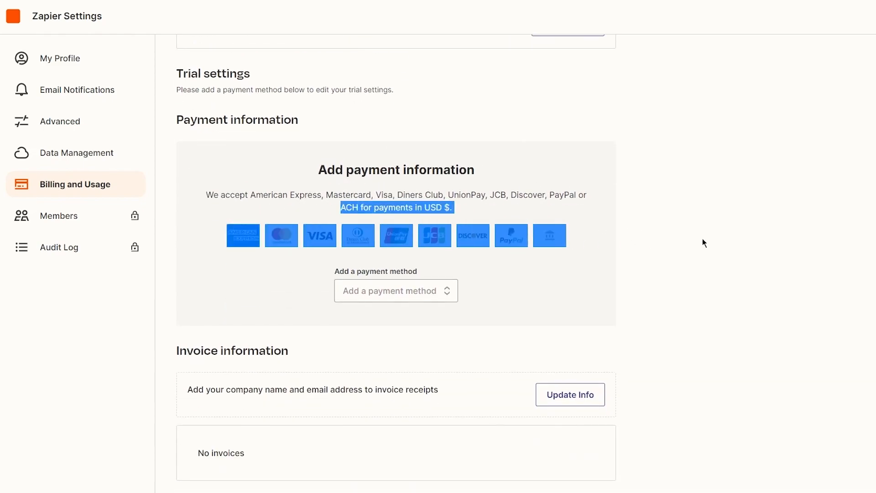
left_click(633, 246)
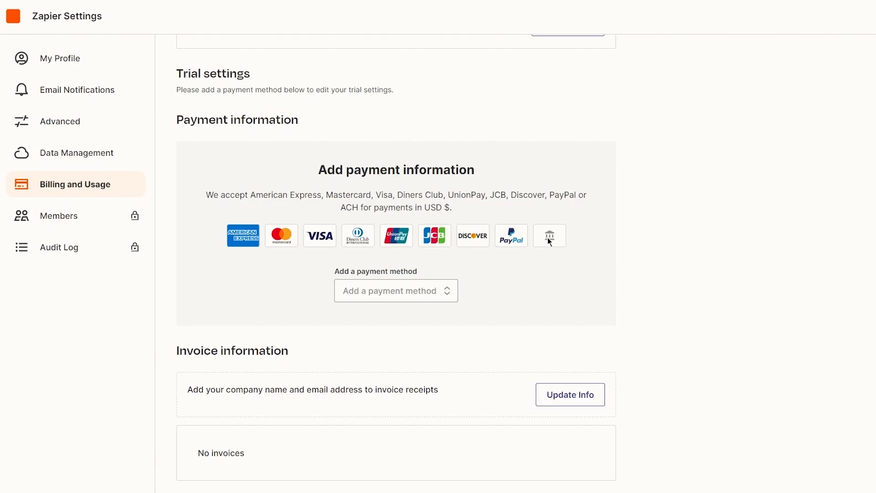
scroll(572, 247, "up", 4)
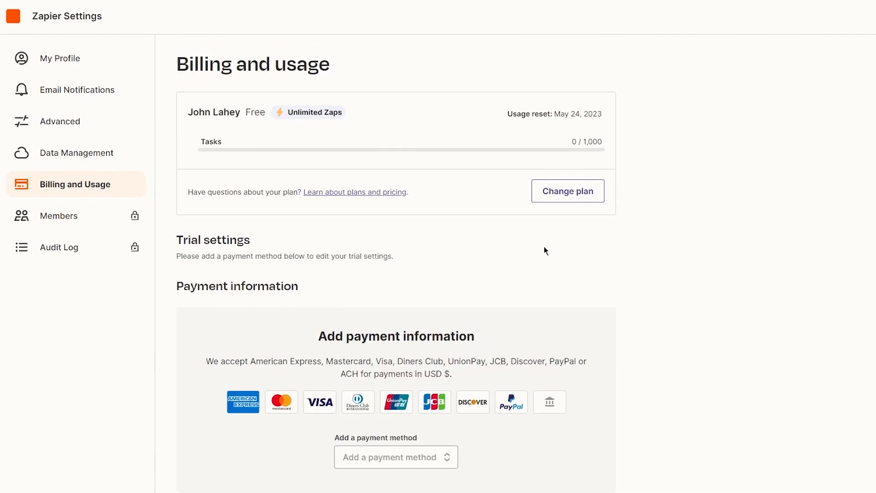
left_click(563, 196)
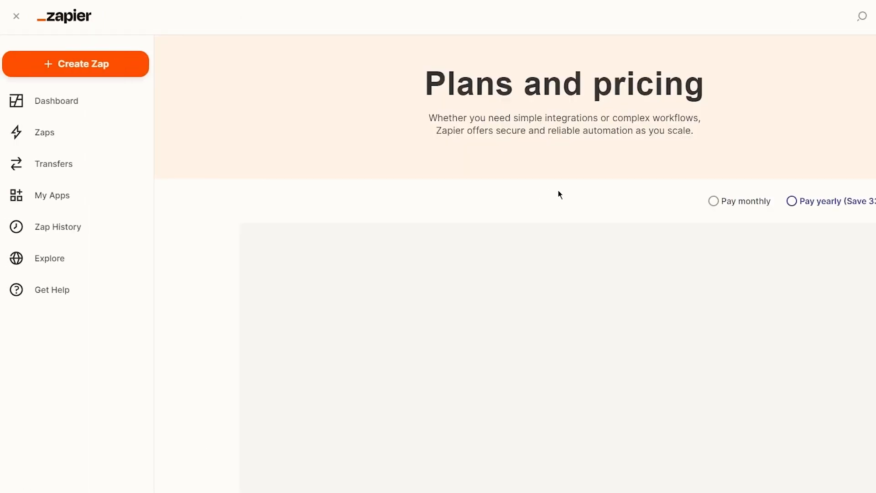
- Switch pricing to Pay monthly and scroll the plan comparison, e.g. Starter $29.99, Professional $73.50
scroll(496, 207, "down", 2)
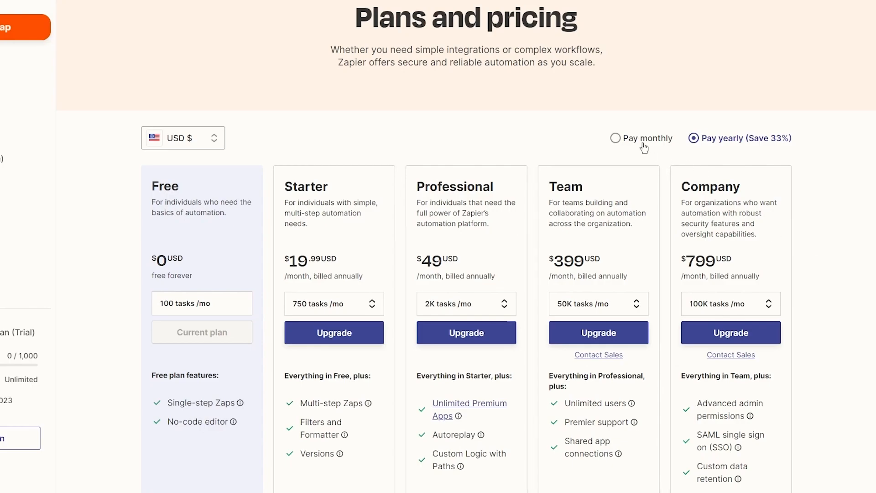
left_click(630, 141)
scroll(798, 222, "down", 2)
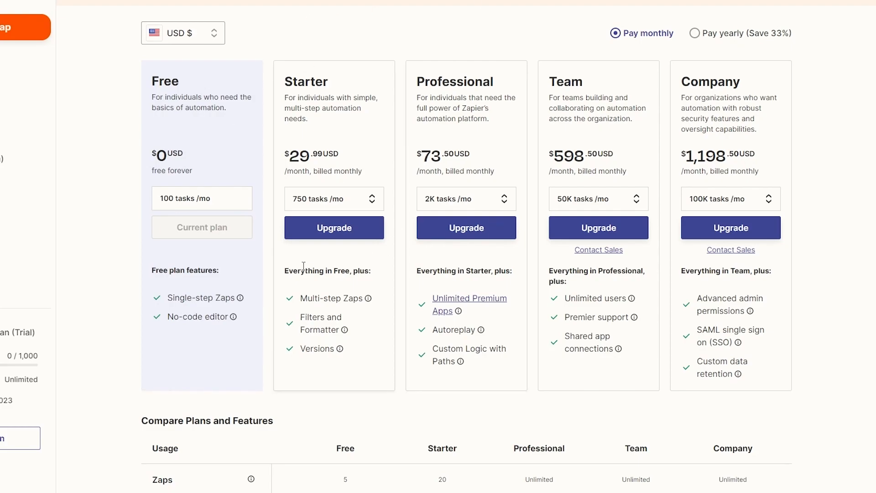
left_click_drag(283, 293, 720, 375)
left_click(842, 336)
scroll(803, 283, "down", 6)
scroll(767, 228, "down", 20)
scroll(702, 198, "up", 10)
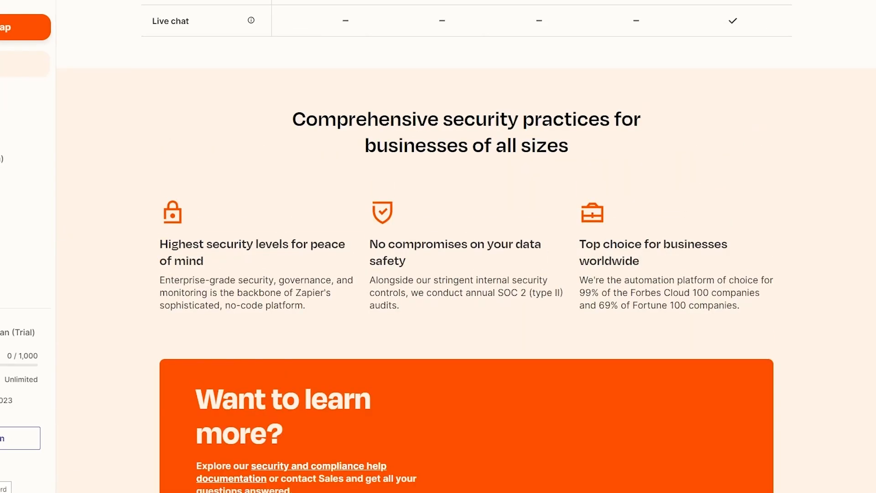